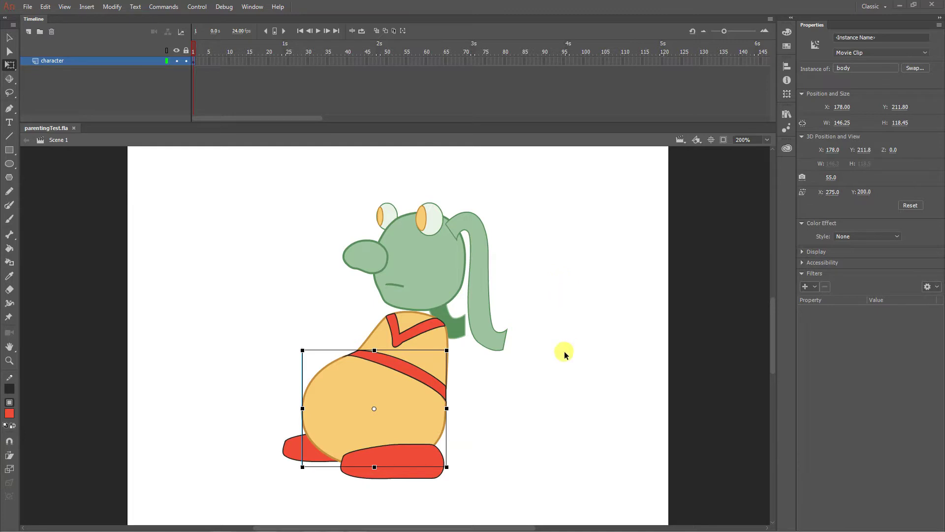
# Select the feet, face and ears one at a time on the stage to check which symbol each one uses
pyautogui.click(601, 422)
pyautogui.click(397, 464)
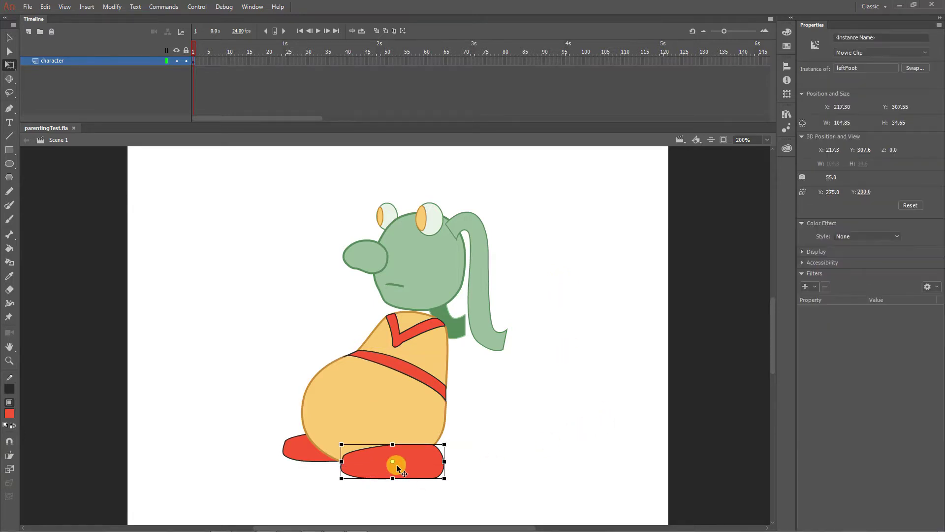
pyautogui.click(433, 288)
pyautogui.click(487, 326)
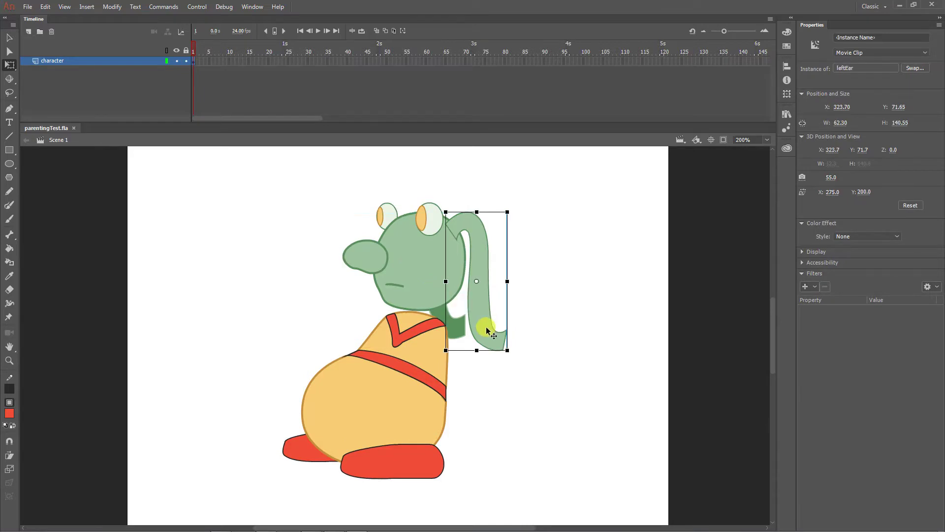
pyautogui.click(438, 315)
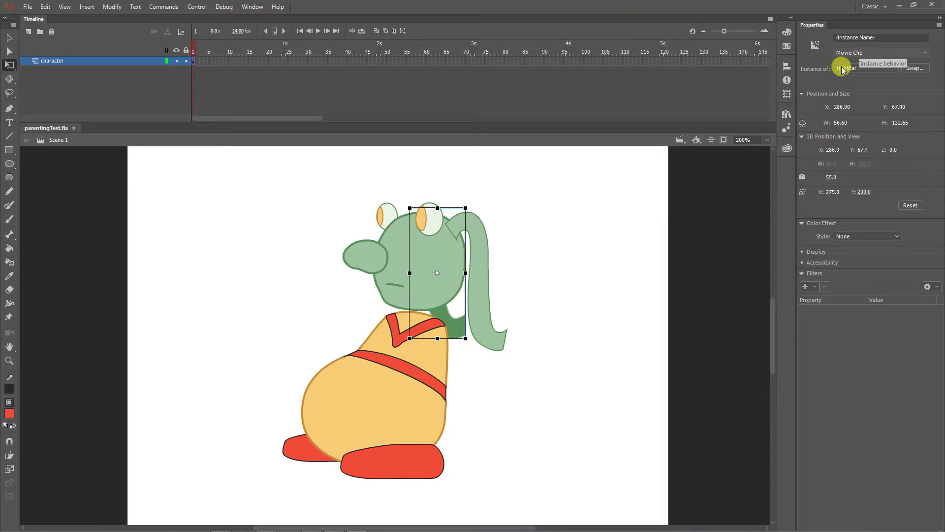
pyautogui.click(295, 445)
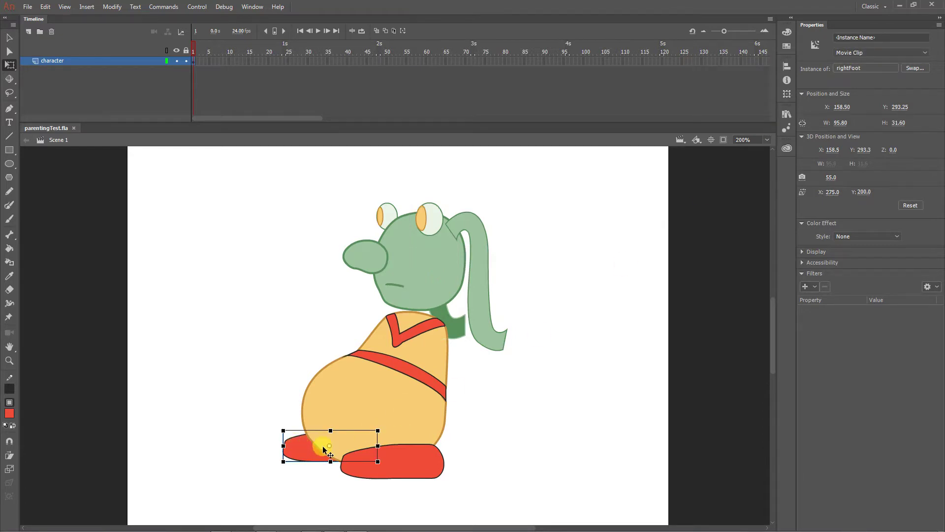
pyautogui.moveTo(196, 181); pyautogui.dragTo(576, 504)
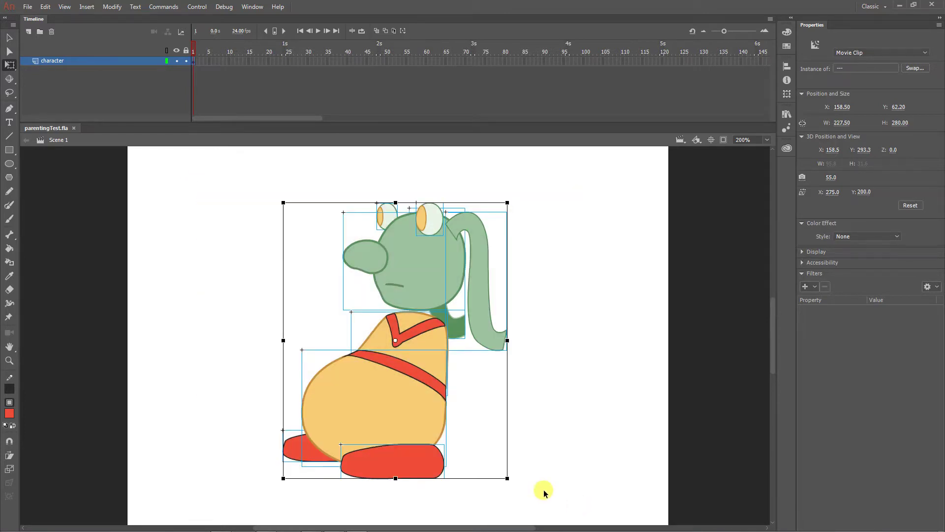
pyautogui.rightClick(380, 400)
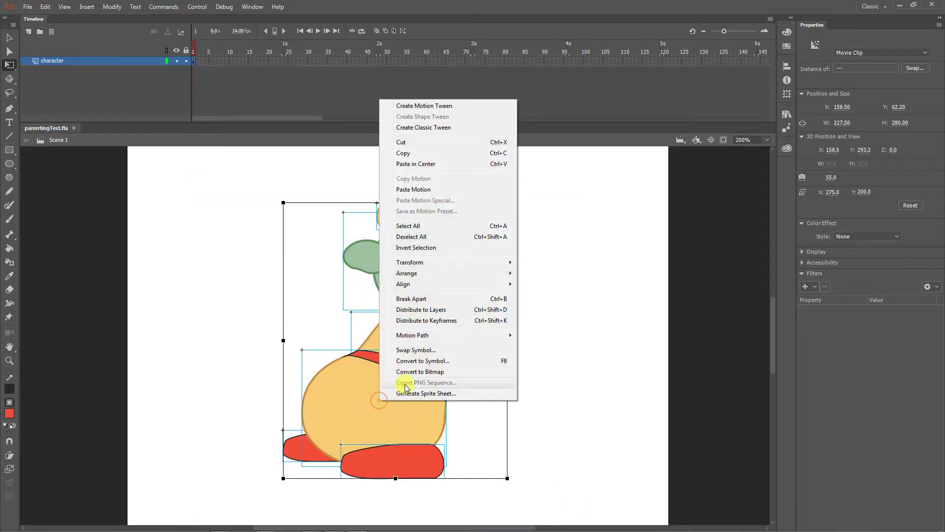
pyautogui.click(422, 362)
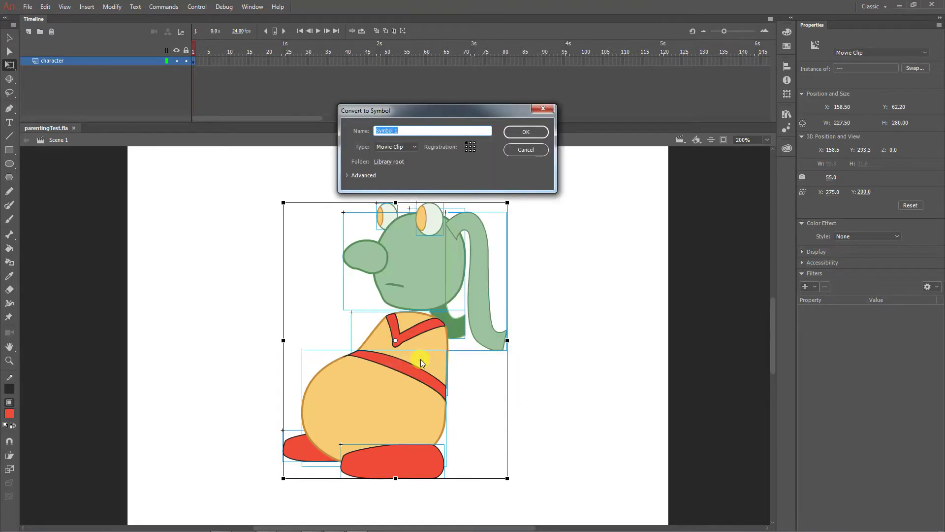
pyautogui.click(525, 149)
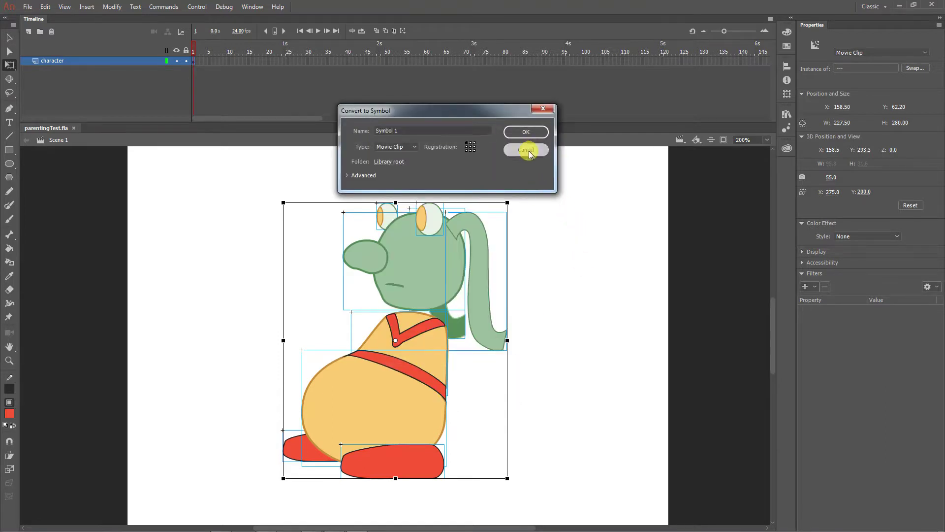
pyautogui.click(608, 370)
# Review the character's symbols in the library, and check the left and right feet on the stage
pyautogui.click(786, 114)
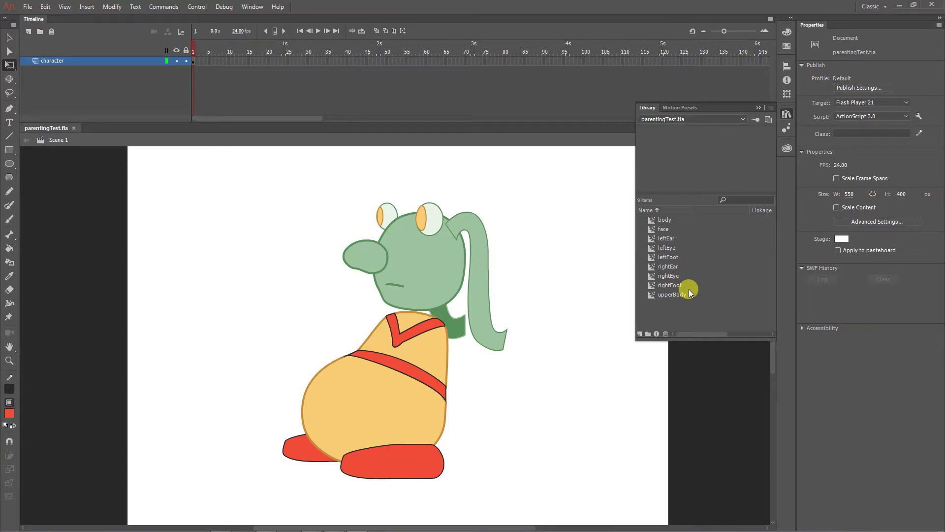
pyautogui.click(412, 452)
pyautogui.click(288, 450)
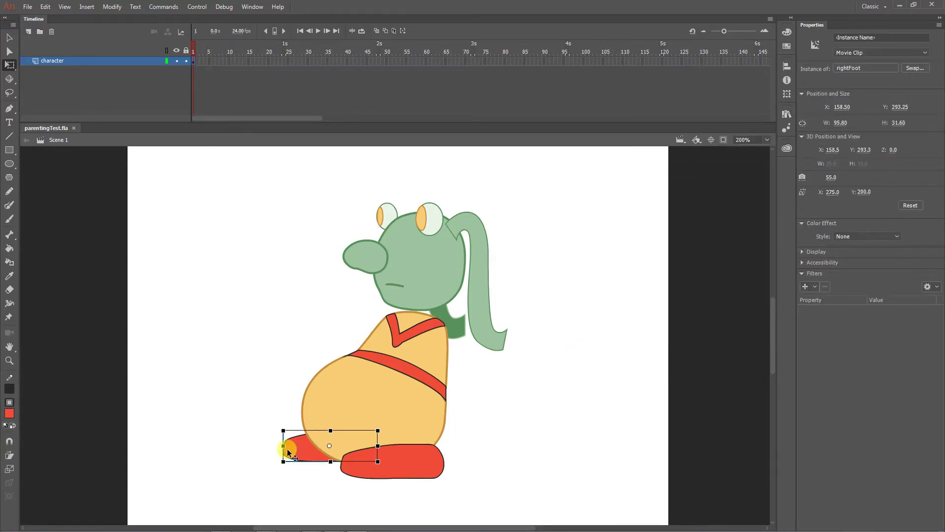
# Try moving the face away from the rest of the character, and undo each move
pyautogui.moveTo(438, 287); pyautogui.dragTo(218, 293)
pyautogui.click(194, 261)
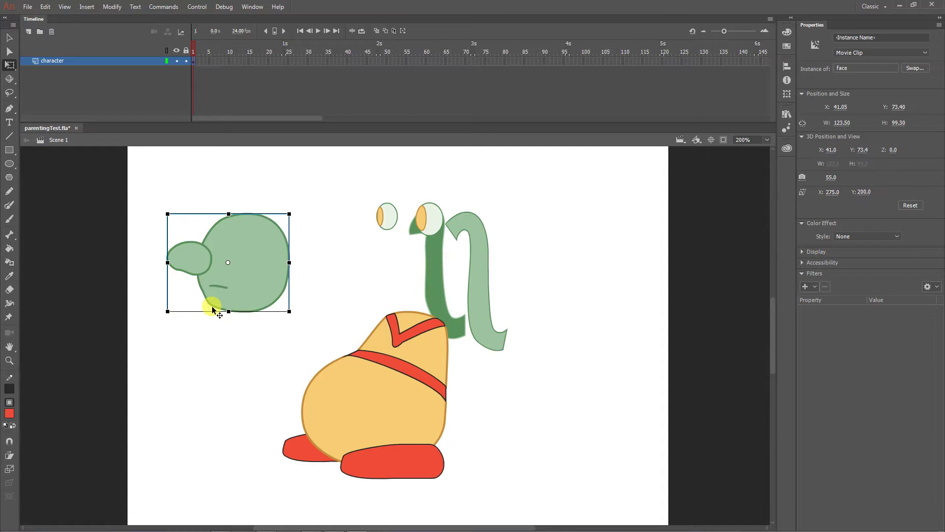
pyautogui.hotkey('ctrl', 'z')
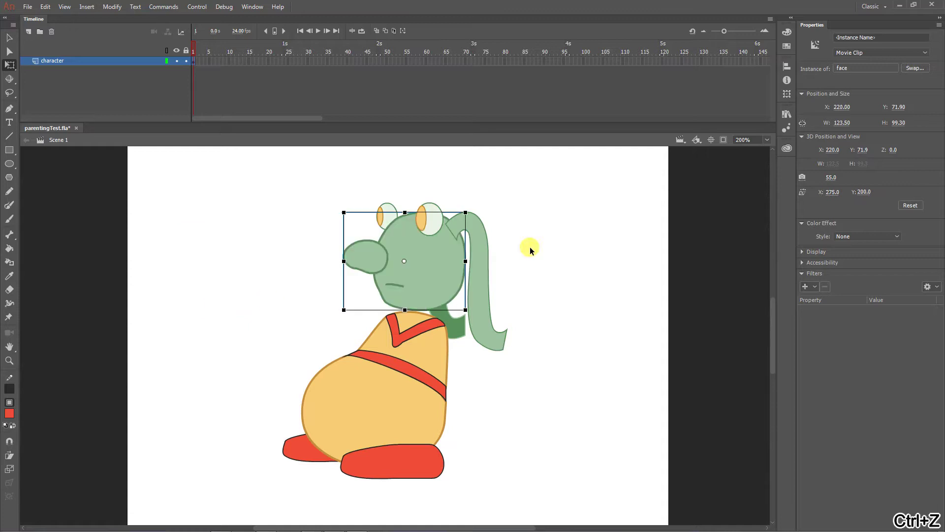
pyautogui.moveTo(392, 270); pyautogui.dragTo(315, 268)
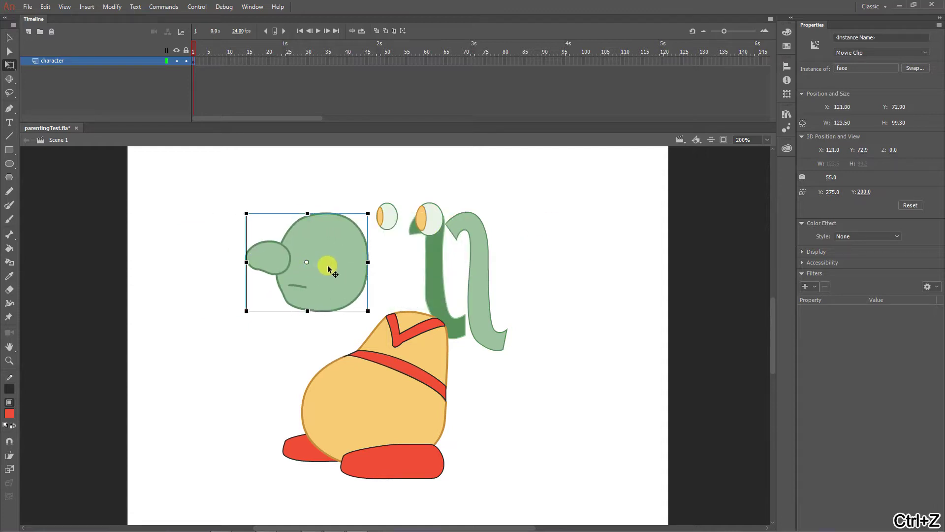
pyautogui.hotkey('ctrl', 'z')
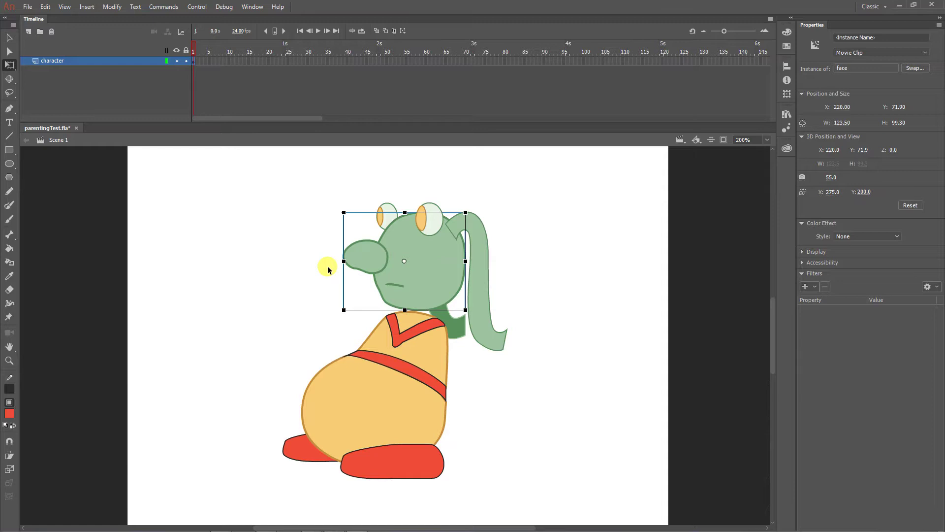
pyautogui.click(270, 261)
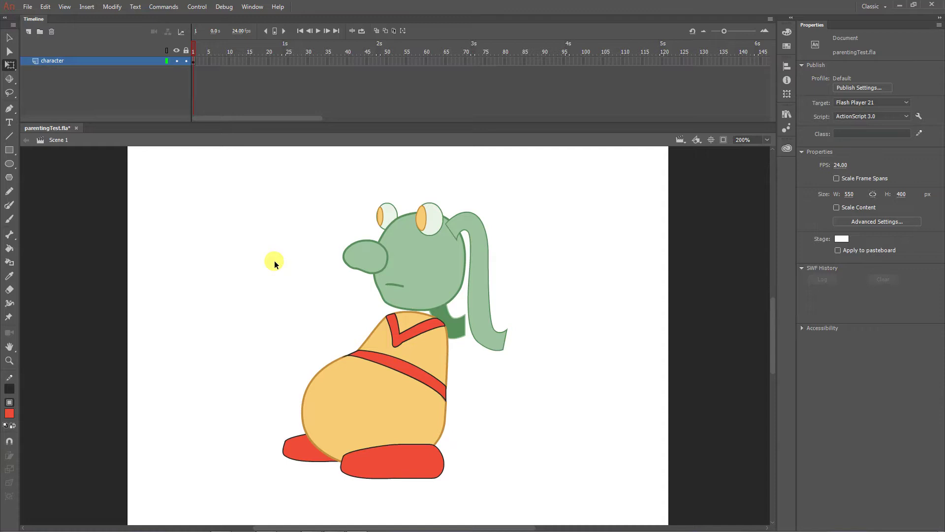
# Inspect the face, left ear, body and upper body instances individually on the stage
pyautogui.click(394, 265)
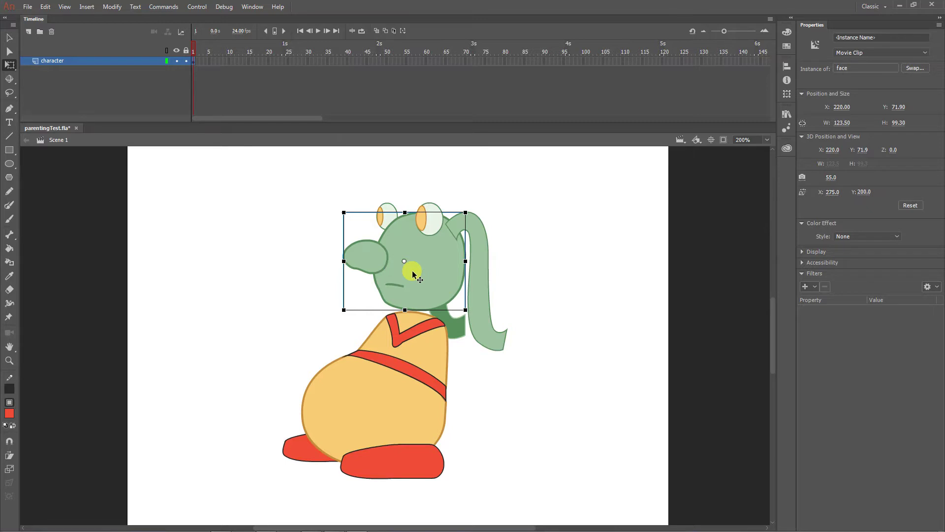
pyautogui.click(481, 259)
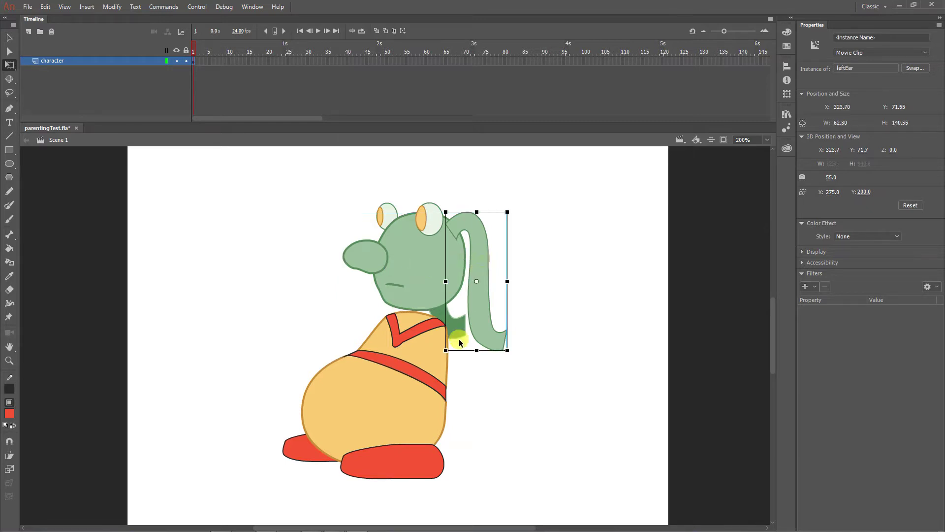
pyautogui.click(441, 399)
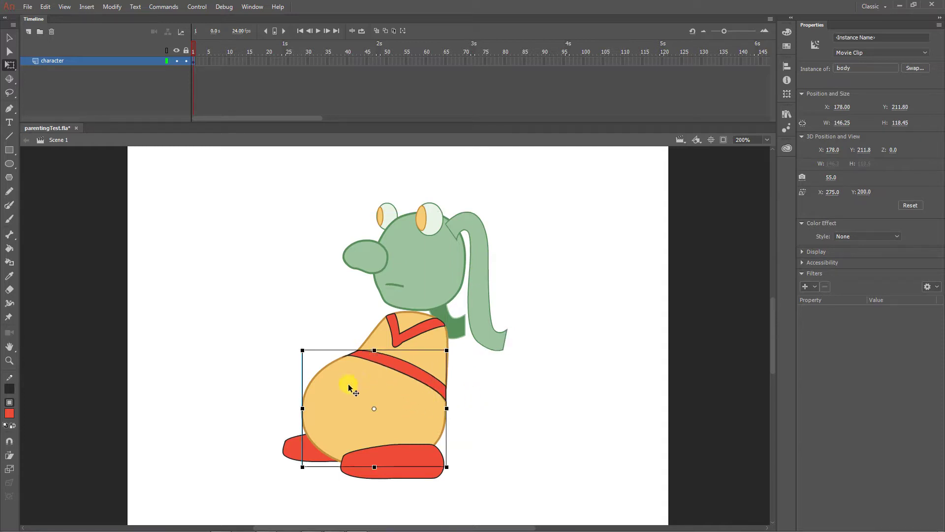
pyautogui.click(424, 327)
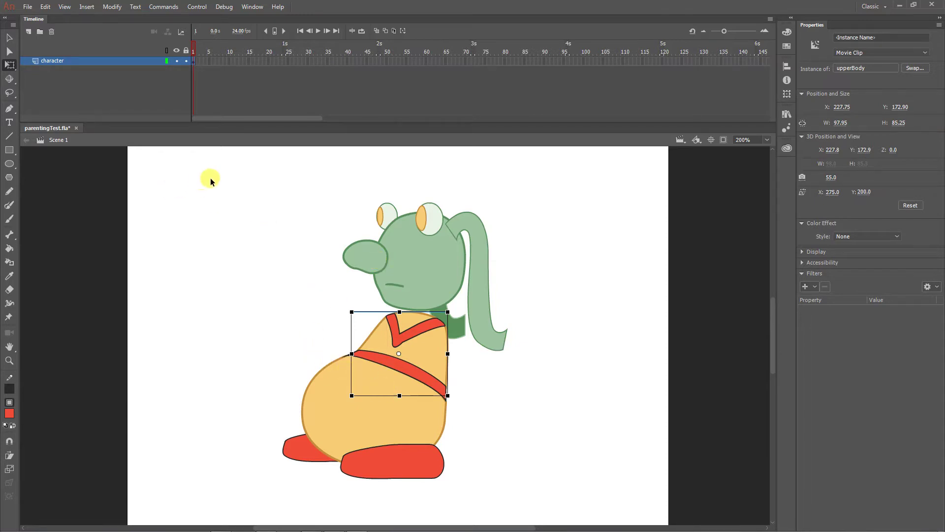
# Distribute all the character parts to separate layers and enlarge the timeline to show every layer
pyautogui.moveTo(183, 161); pyautogui.dragTo(605, 518)
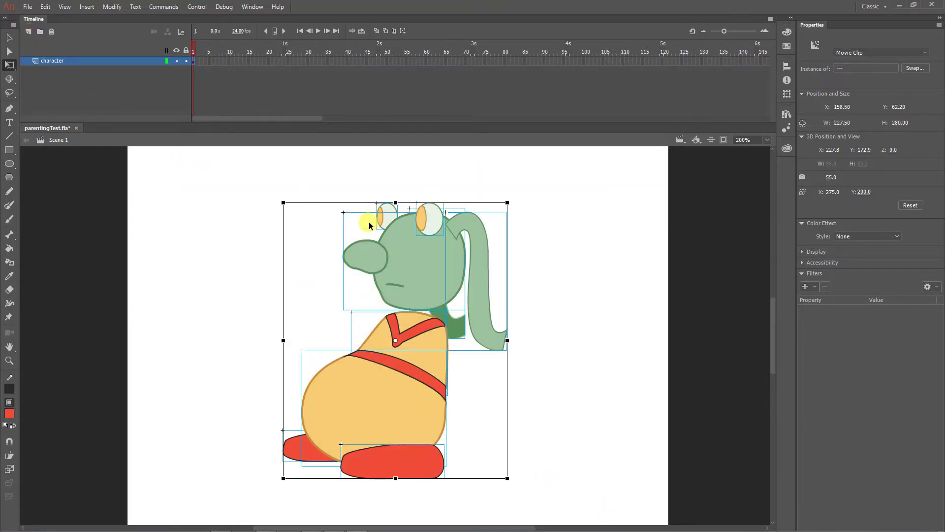
pyautogui.rightClick(411, 249)
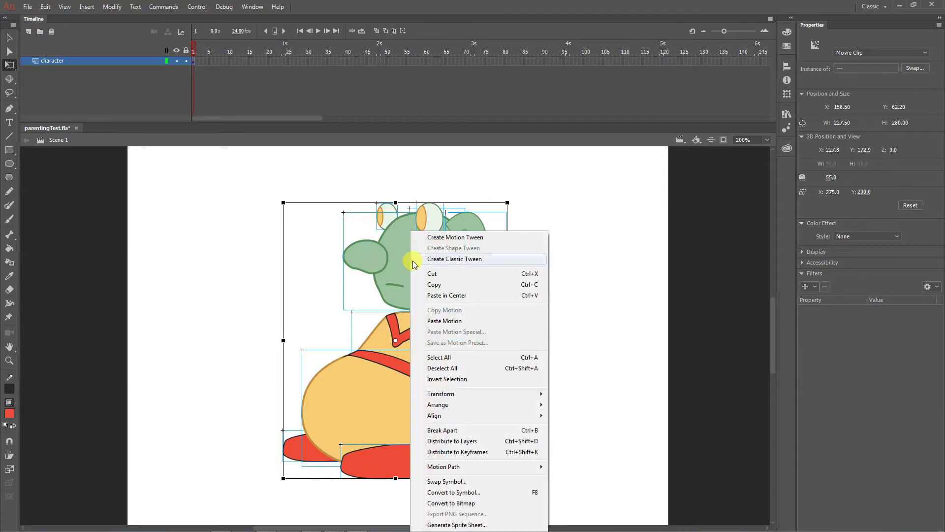
pyautogui.click(462, 442)
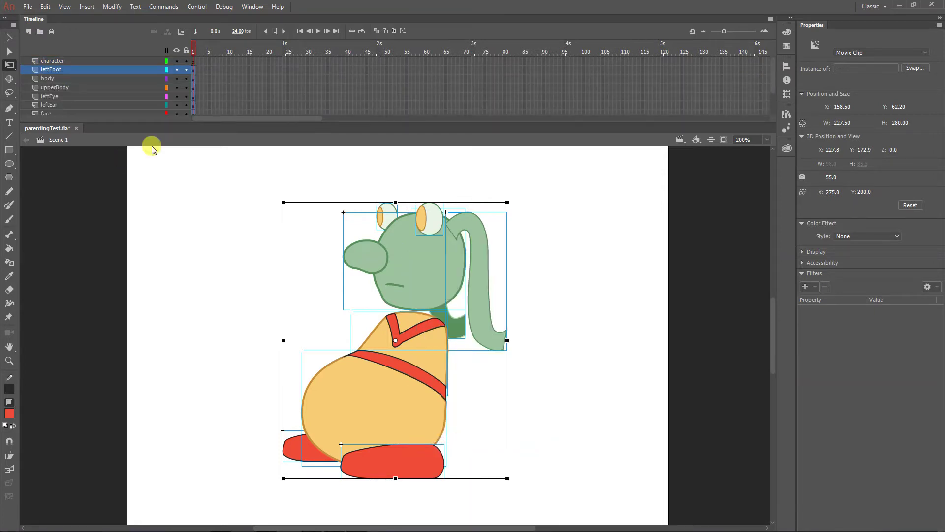
pyautogui.moveTo(182, 124); pyautogui.dragTo(178, 162)
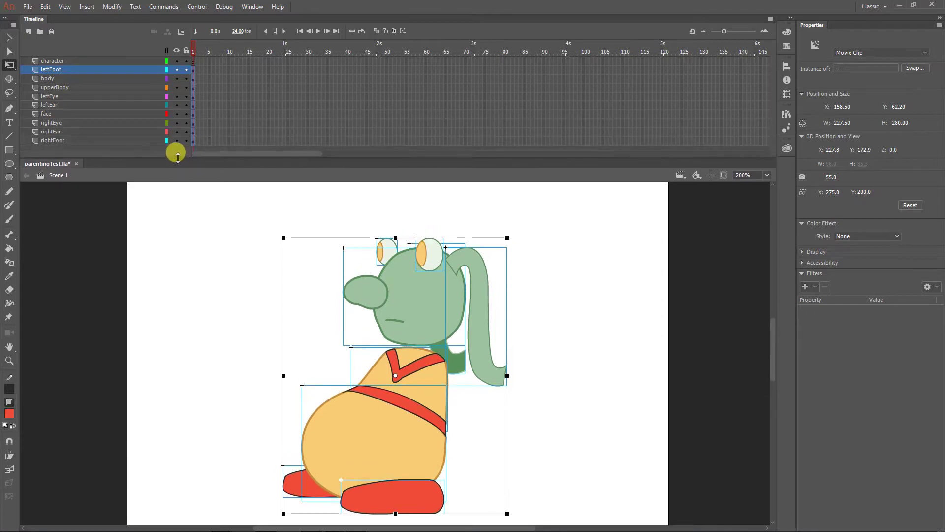
# Go through the new layers one by one to check which character part each of them holds
pyautogui.click(84, 87)
pyautogui.click(65, 105)
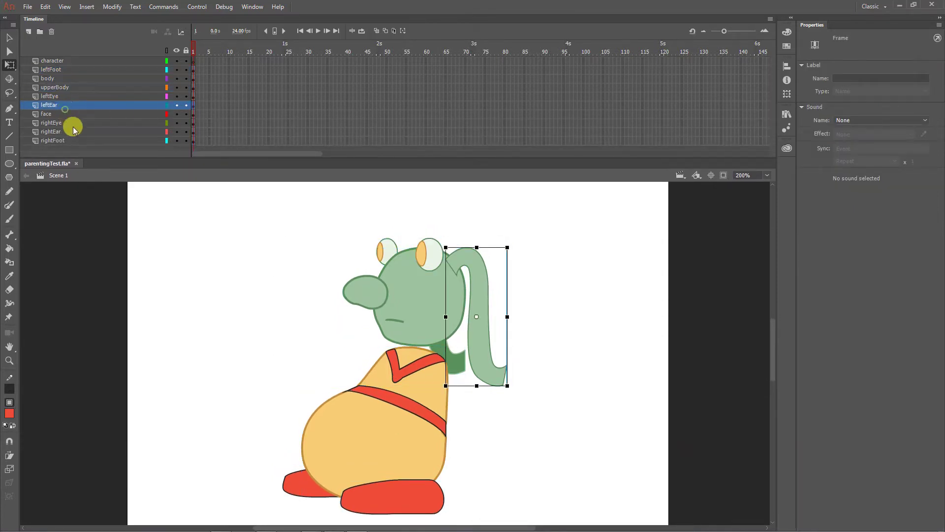
pyautogui.click(73, 124)
pyautogui.click(72, 132)
pyautogui.click(72, 140)
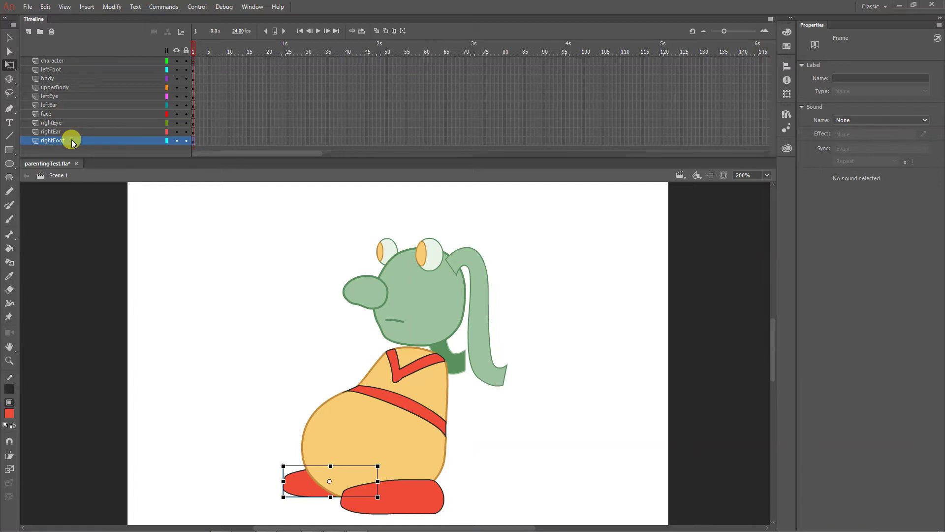
pyautogui.click(66, 61)
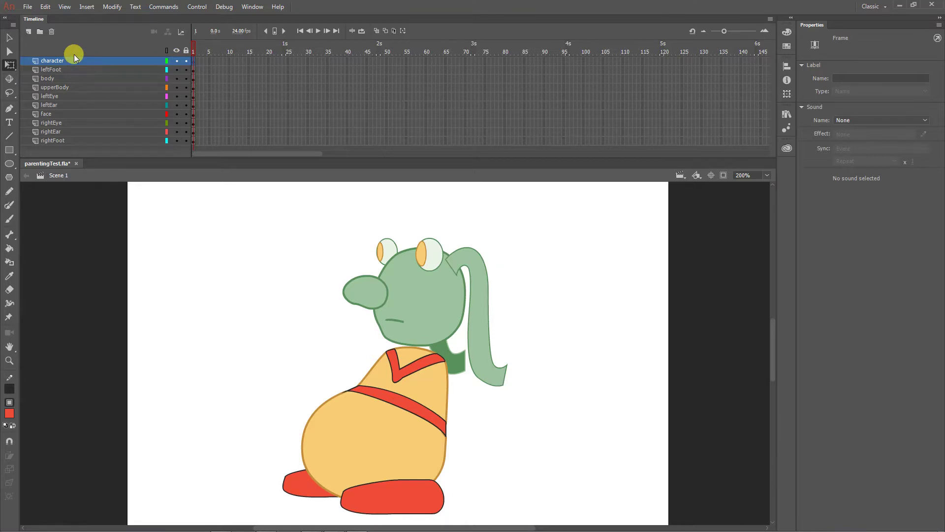
pyautogui.click(76, 69)
pyautogui.click(77, 78)
pyautogui.click(78, 88)
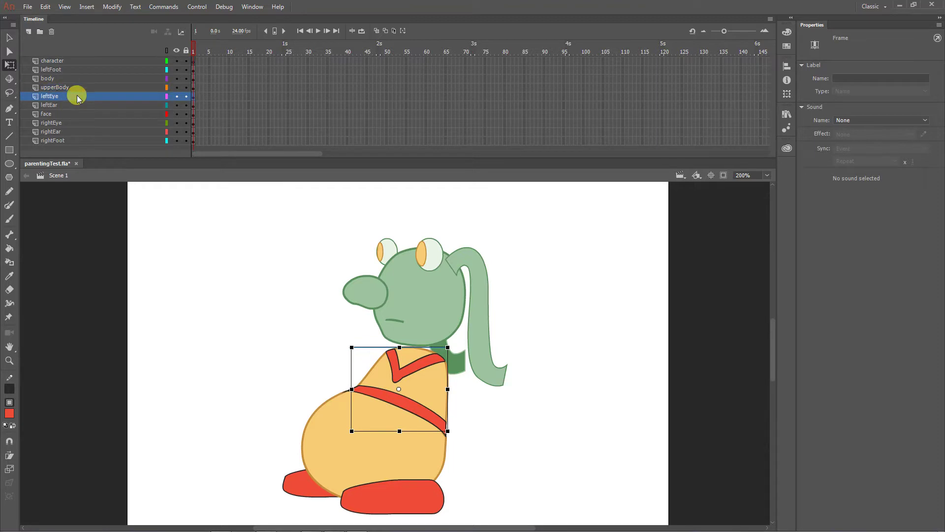
pyautogui.click(78, 96)
pyautogui.click(78, 105)
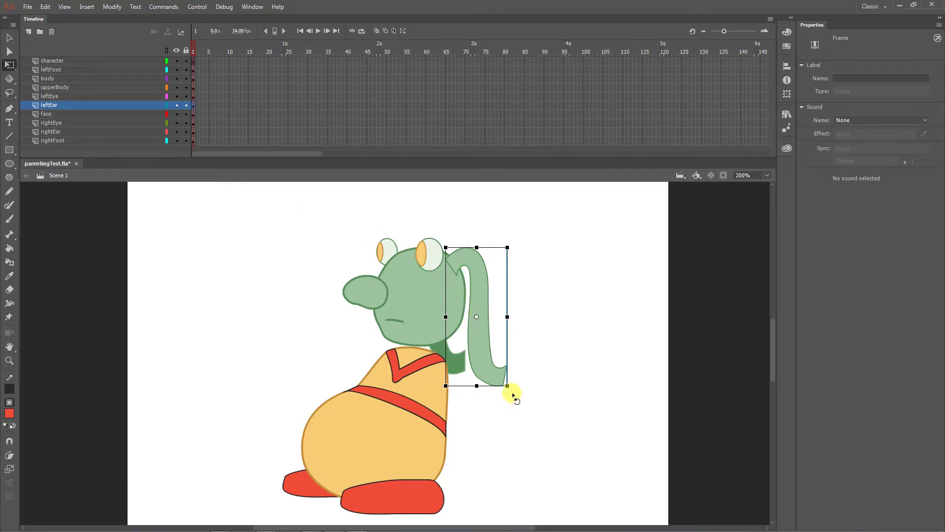
# Try rotating the left ear about its centre point, and undo the rotation
pyautogui.moveTo(512, 390); pyautogui.dragTo(454, 389)
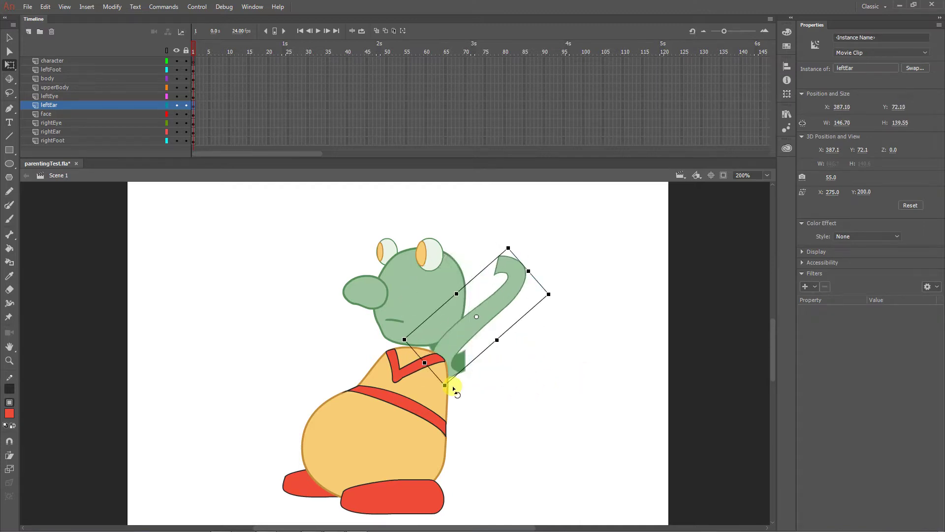
pyautogui.hotkey('ctrl', 'z')
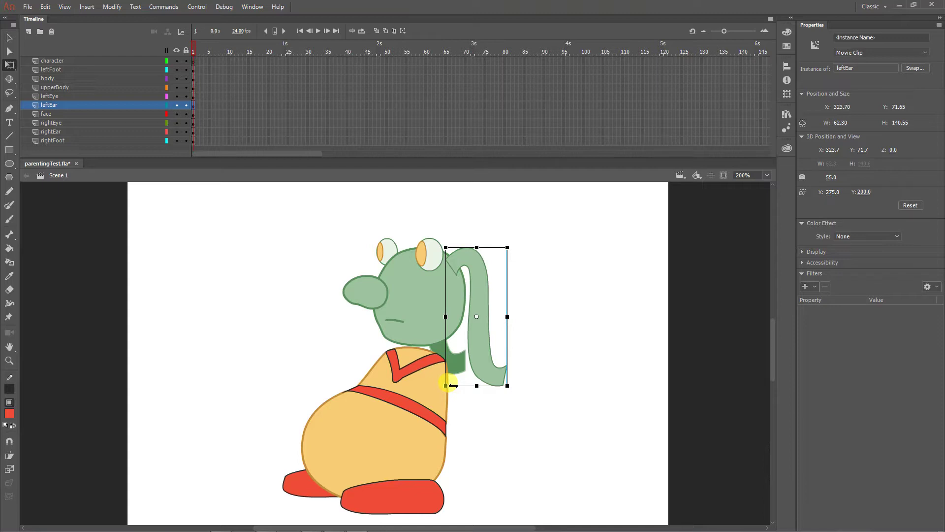
# Move the left ear's transformation point to where the ear joins the head, test a rotation about it and undo that rotation
pyautogui.moveTo(479, 317); pyautogui.dragTo(450, 265)
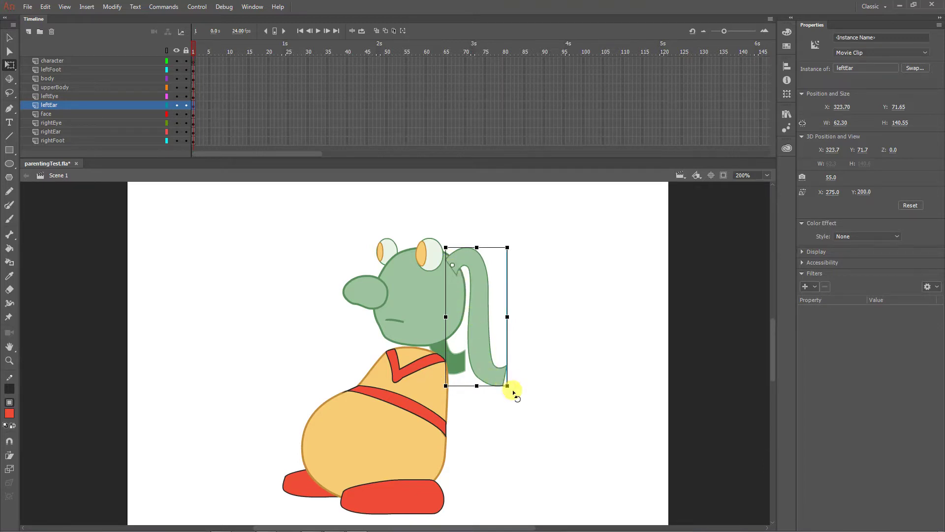
pyautogui.moveTo(540, 374); pyautogui.dragTo(547, 336)
pyautogui.click(500, 371)
pyautogui.moveTo(507, 385); pyautogui.dragTo(545, 373)
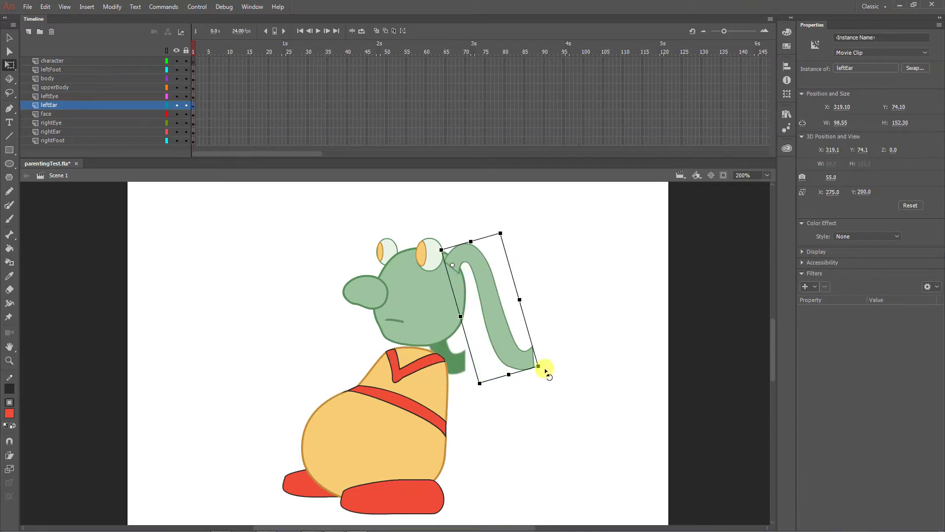
pyautogui.hotkey('ctrl', 'z')
# Move the left foot's transformation point to the upper part of the heel, test a rotation about it and undo that rotation
pyautogui.click(395, 492)
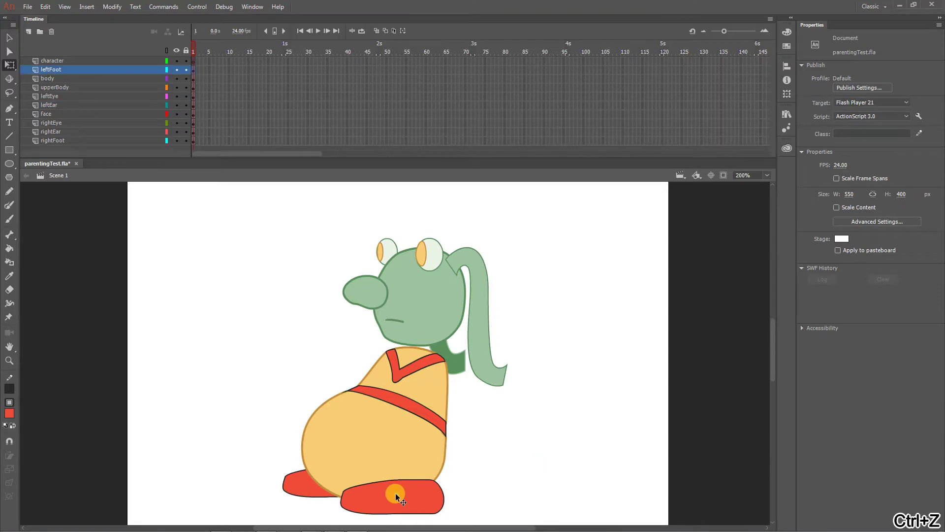
pyautogui.moveTo(391, 496); pyautogui.dragTo(425, 487)
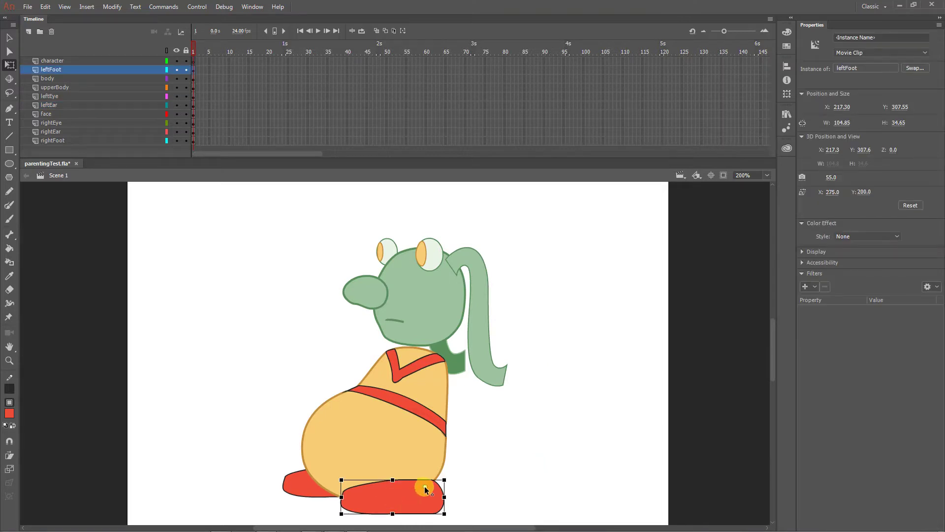
pyautogui.moveTo(332, 475)
pyautogui.mouseDown()
pyautogui.moveTo(337, 506)
pyautogui.moveTo(333, 476)
pyautogui.mouseUp()
pyautogui.hotkey('ctrl', 'z')
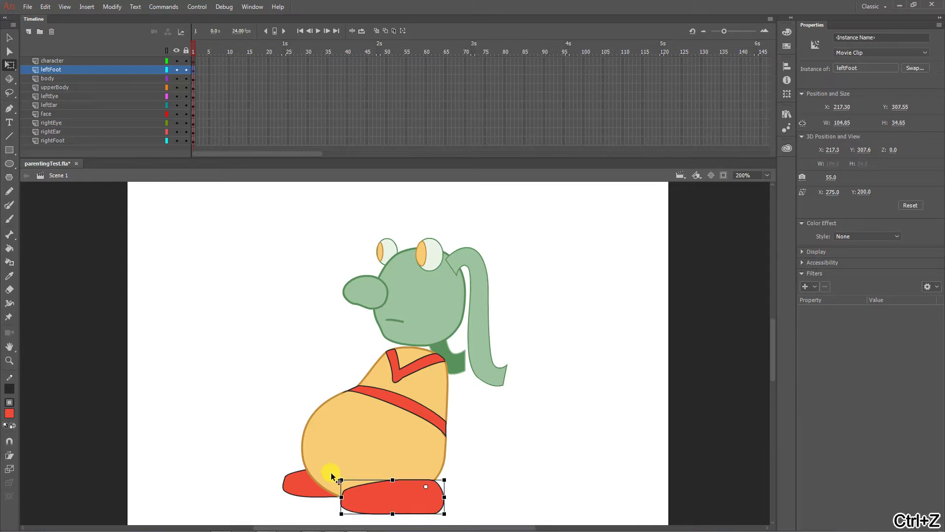
# Move the upper body's transformation point slightly down to the red belt above the belly
pyautogui.click(458, 272)
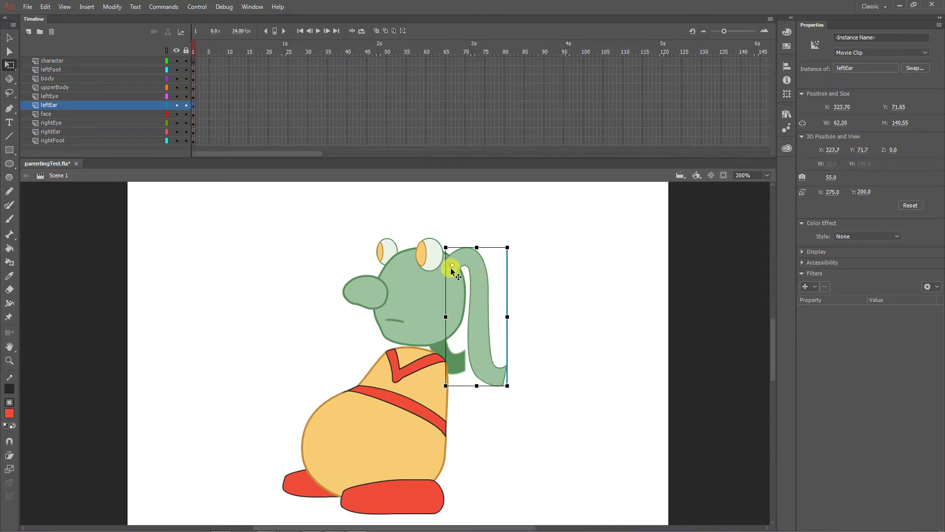
pyautogui.click(375, 441)
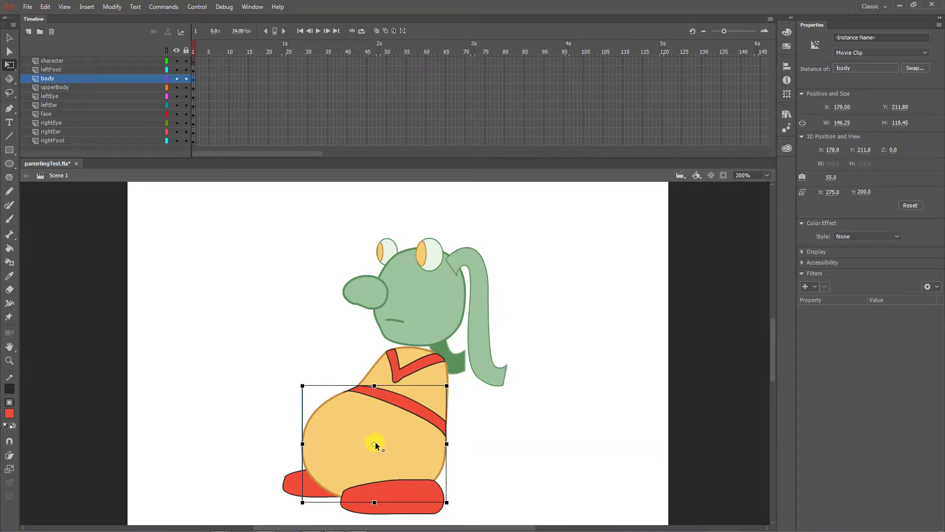
pyautogui.click(401, 388)
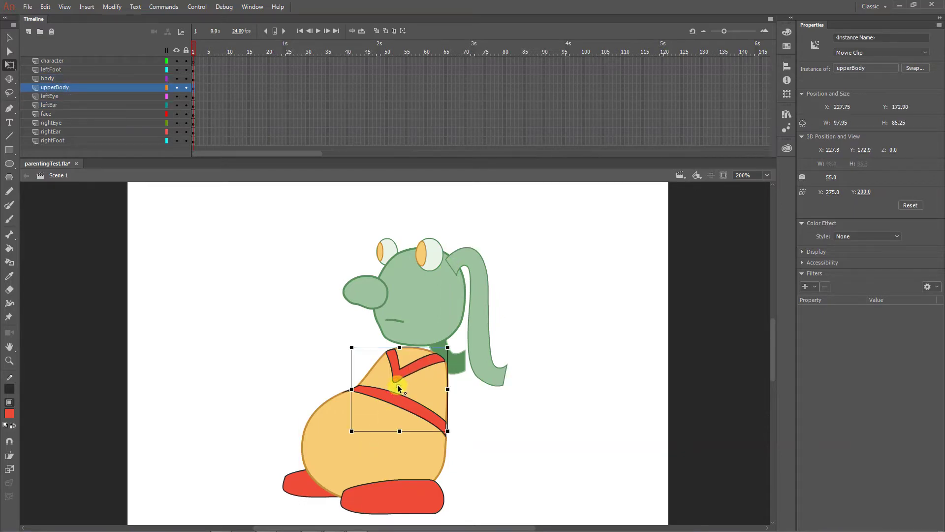
pyautogui.click(394, 397)
# Move the face's transformation point down to the neck, test rotations about it and undo them
pyautogui.click(362, 294)
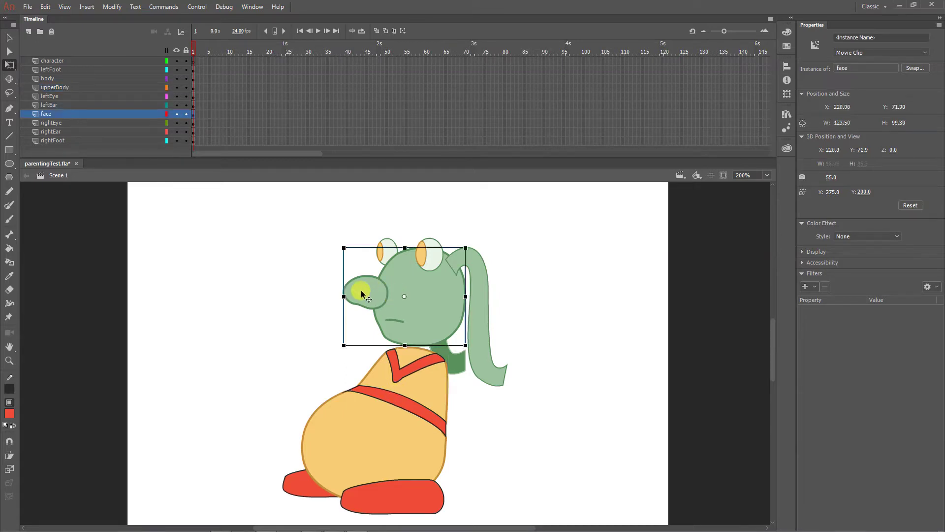
pyautogui.moveTo(409, 313); pyautogui.dragTo(414, 350)
pyautogui.click(293, 479)
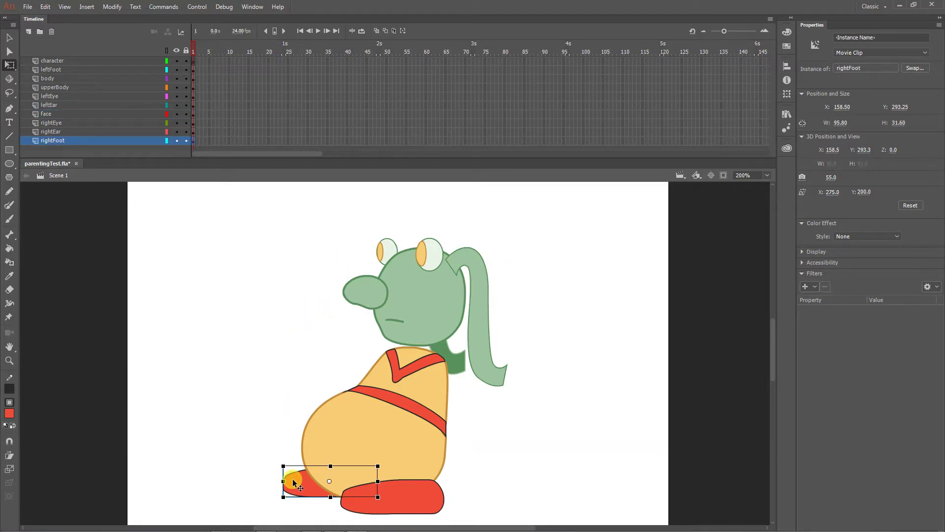
pyautogui.click(400, 292)
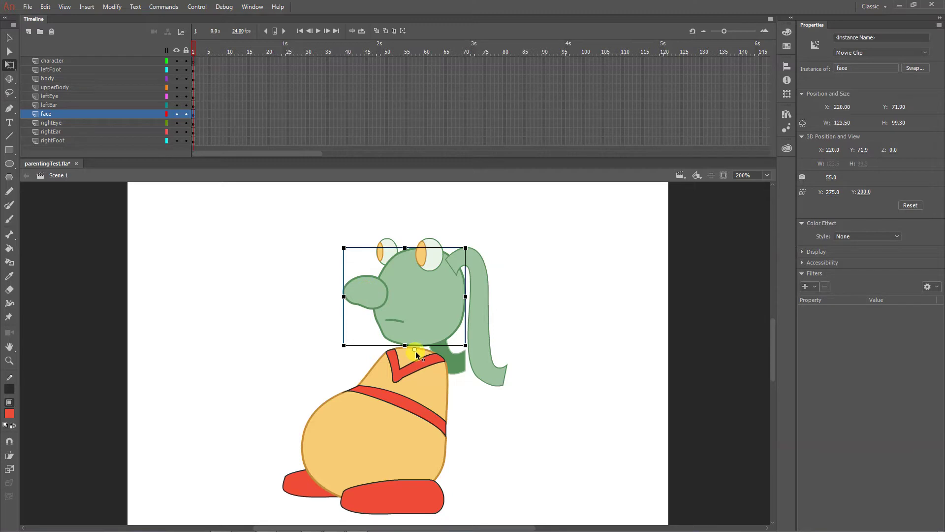
pyautogui.moveTo(337, 245); pyautogui.dragTo(369, 276)
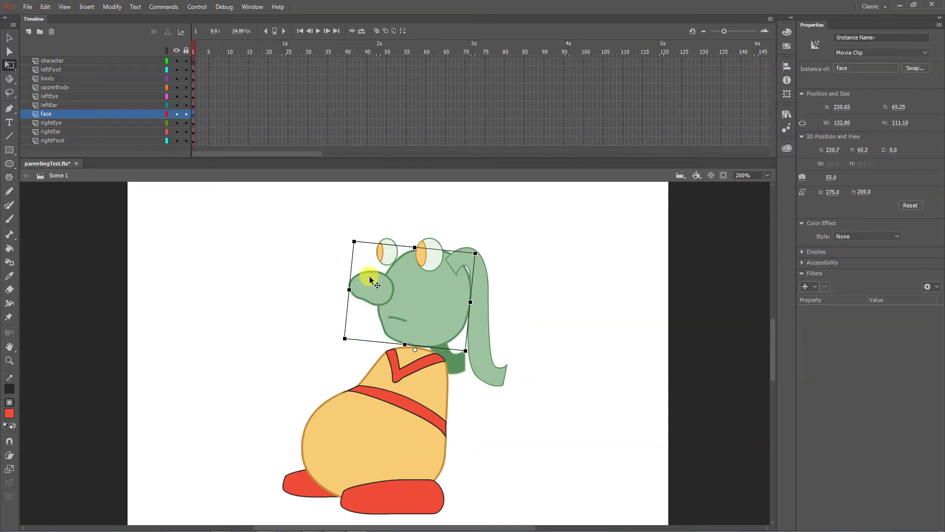
pyautogui.hotkey('ctrl', 'z')
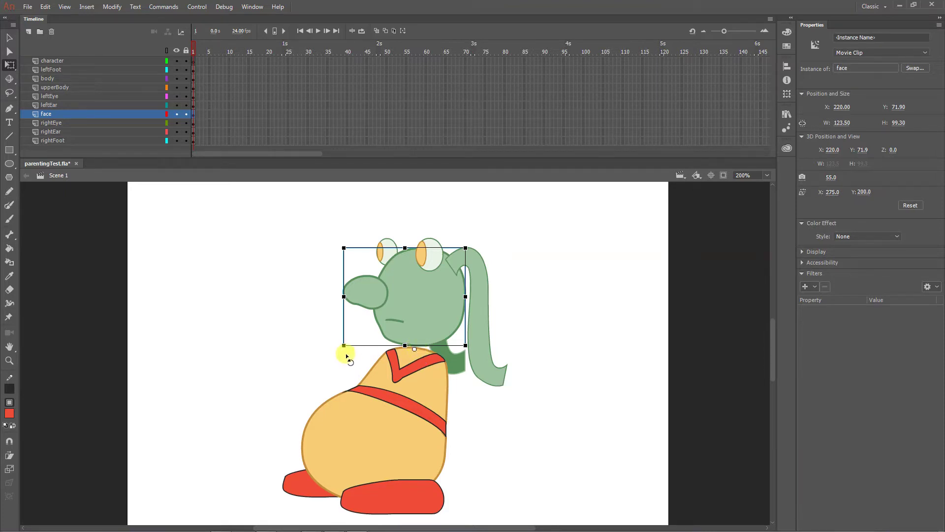
pyautogui.moveTo(338, 348)
pyautogui.mouseDown()
pyautogui.moveTo(289, 331)
pyautogui.moveTo(348, 349)
pyautogui.mouseUp()
pyautogui.hotkey('ctrl', 'z')
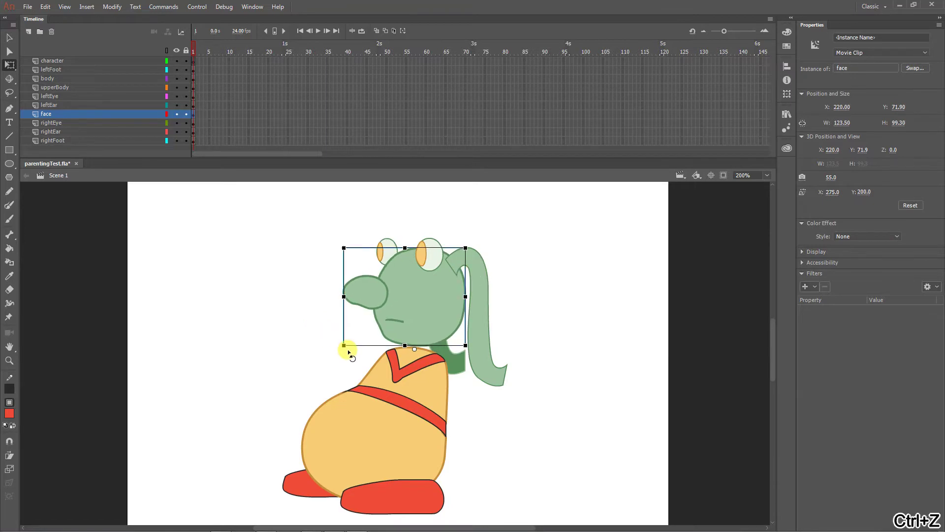
# Display the face layer as outlines to expose the right ear behind it
pyautogui.click(230, 343)
pyautogui.click(465, 374)
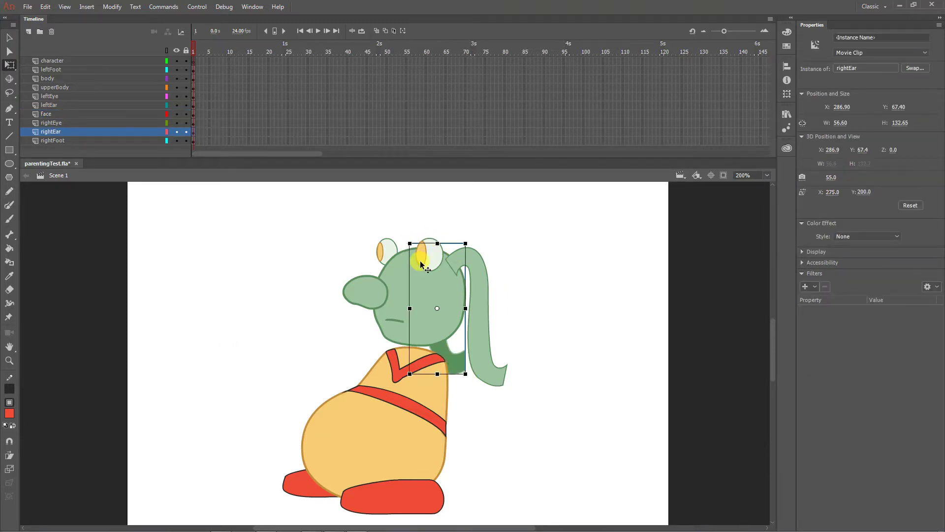
pyautogui.click(286, 489)
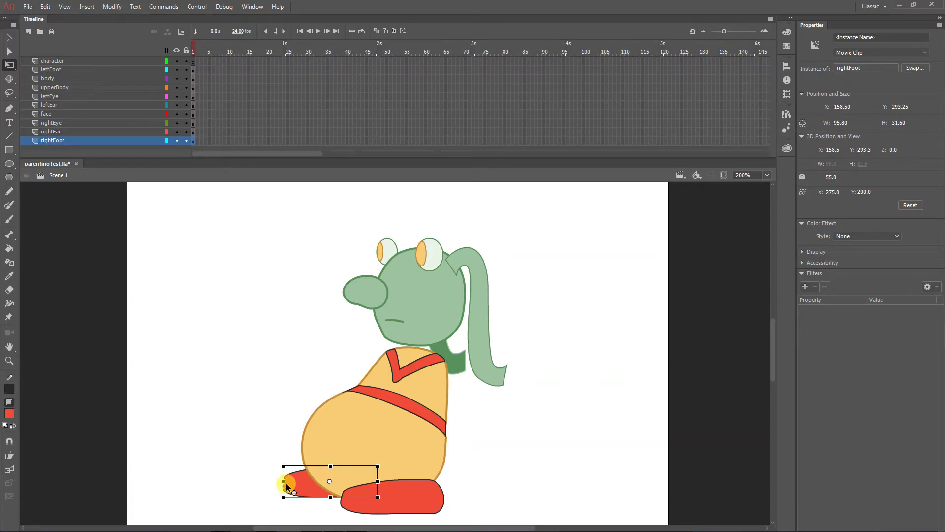
pyautogui.click(426, 318)
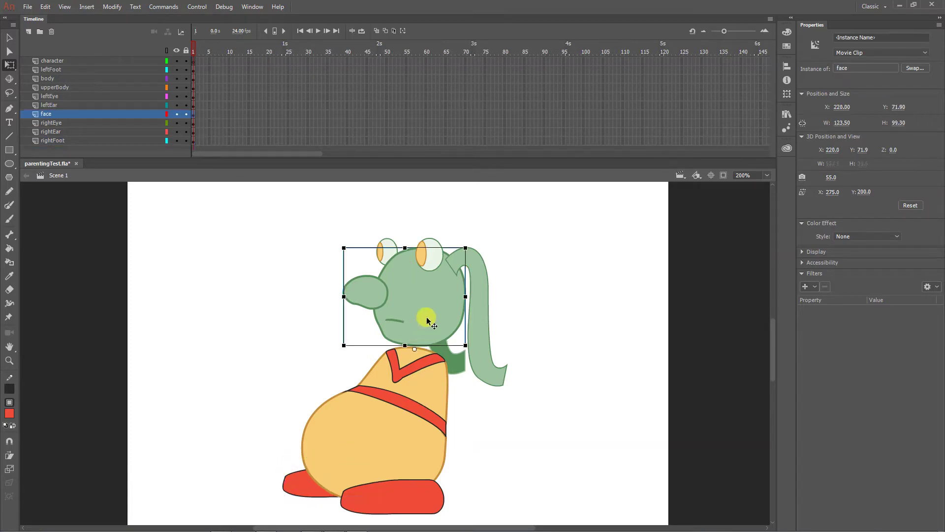
pyautogui.click(166, 115)
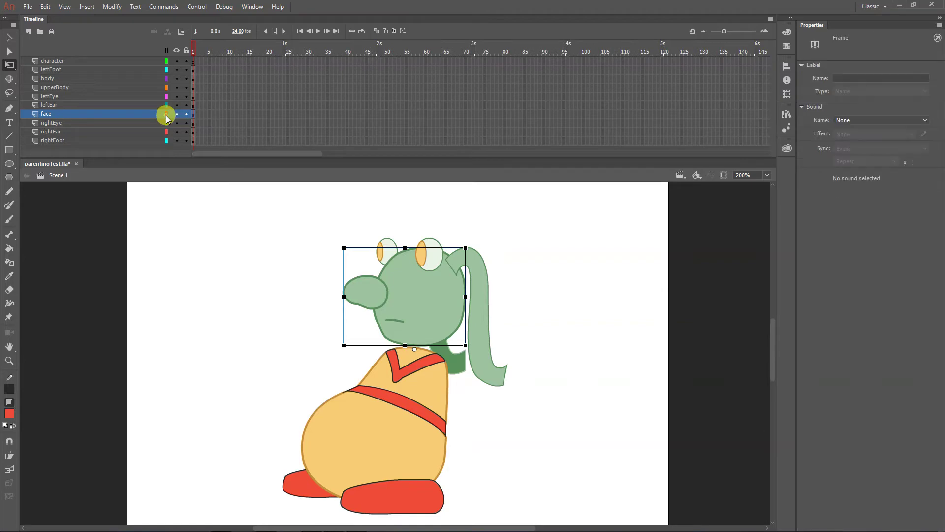
pyautogui.click(301, 347)
# Move the right ear's transformation point to its upper end at the head, test a rotation about it and undo that rotation
pyautogui.click(454, 363)
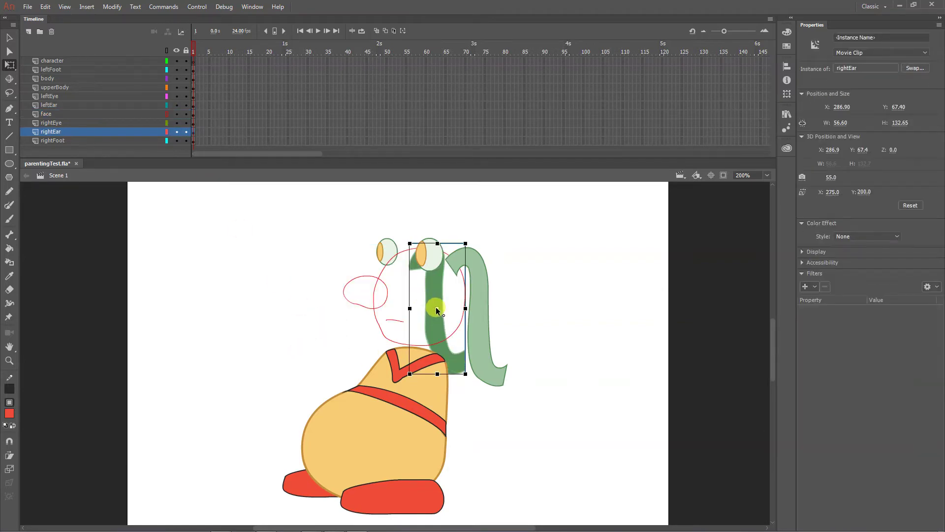
pyautogui.moveTo(436, 307); pyautogui.dragTo(416, 262)
pyautogui.moveTo(470, 375)
pyautogui.mouseDown()
pyautogui.moveTo(532, 337)
pyautogui.moveTo(506, 344)
pyautogui.moveTo(483, 376)
pyautogui.mouseUp()
pyautogui.hotkey('ctrl', 'z')
# Display the body layer as outlines, move the right foot's transformation point to the upper heel, test a rotation and undo it
pyautogui.click(165, 79)
pyautogui.click(301, 486)
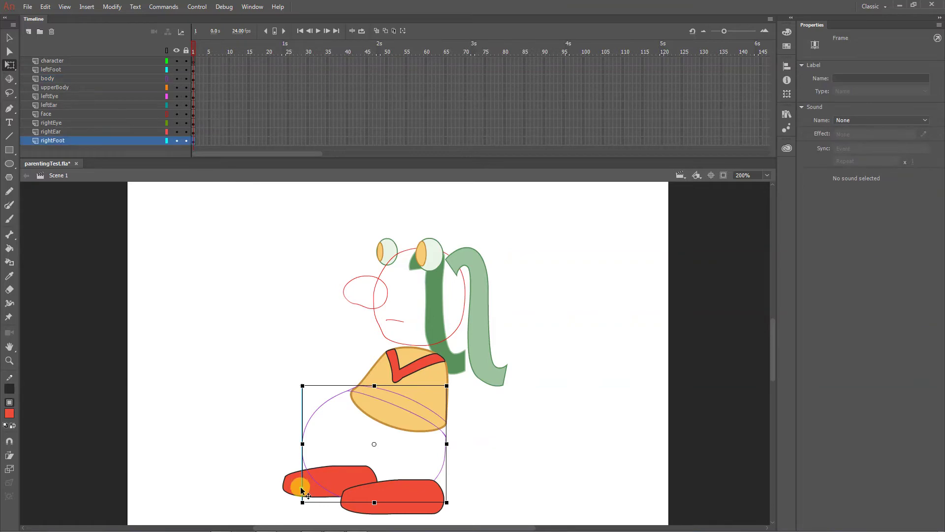
pyautogui.moveTo(329, 482); pyautogui.dragTo(359, 470)
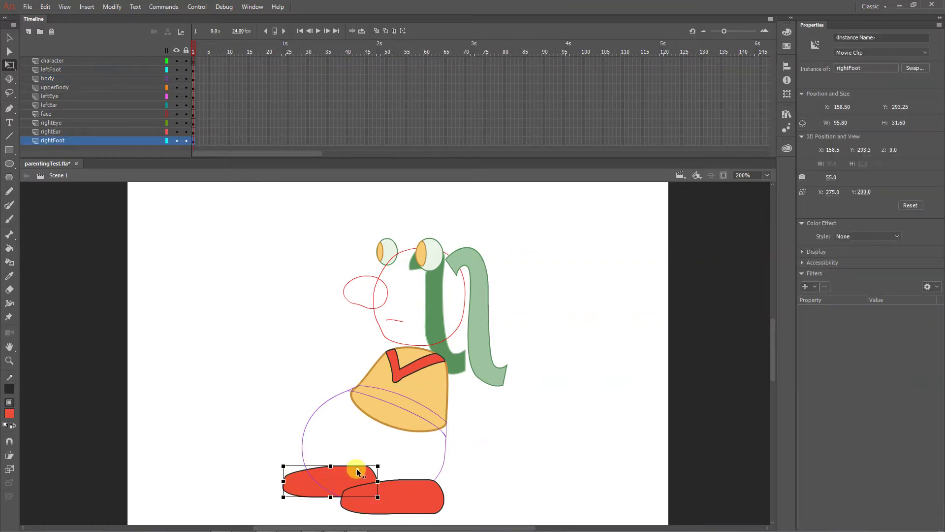
pyautogui.moveTo(274, 458)
pyautogui.mouseDown()
pyautogui.moveTo(302, 422)
pyautogui.moveTo(264, 458)
pyautogui.moveTo(285, 408)
pyautogui.moveTo(273, 444)
pyautogui.mouseUp()
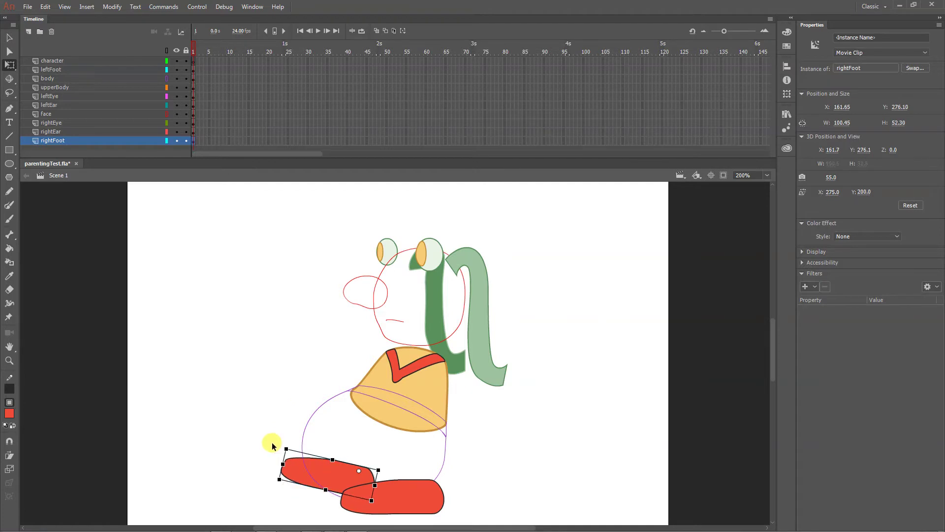
pyautogui.hotkey('ctrl', 'z')
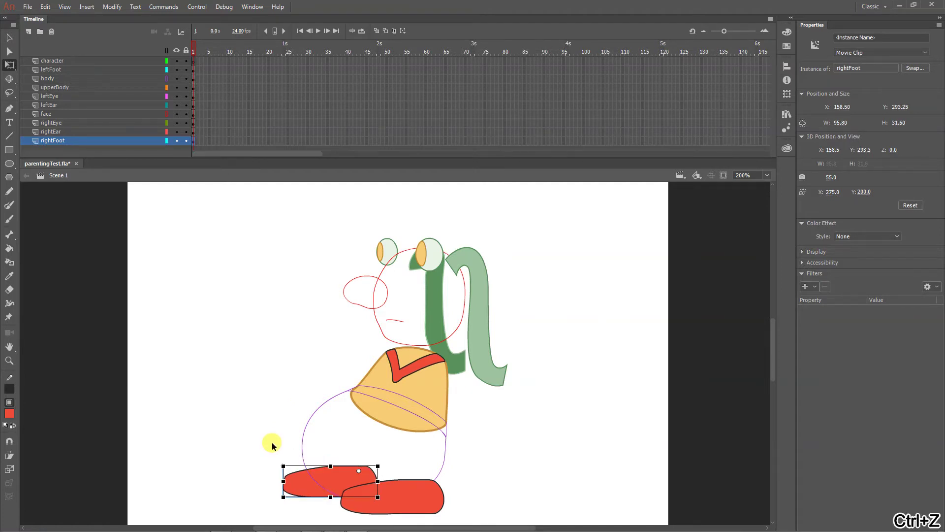
# Return the body and face layers to full display and check the transformation points of the left eye, upper body and body
pyautogui.click(167, 78)
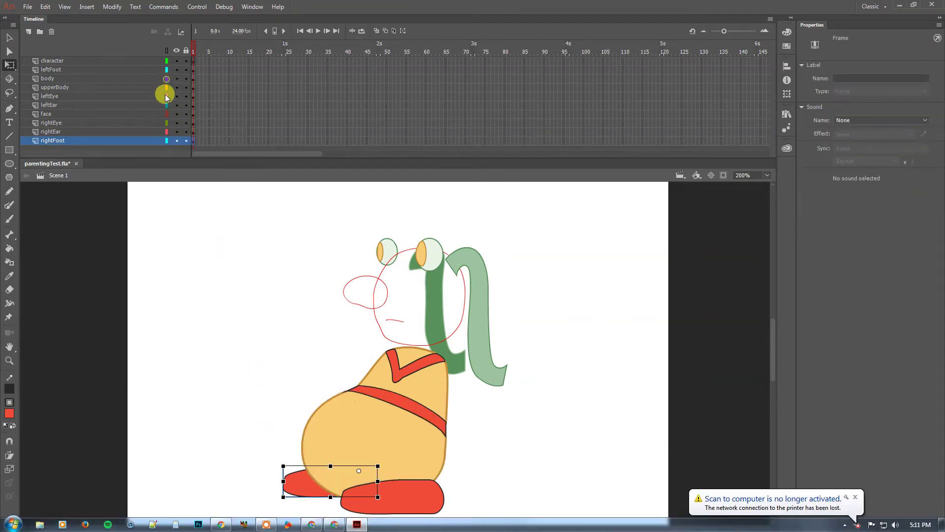
pyautogui.click(166, 113)
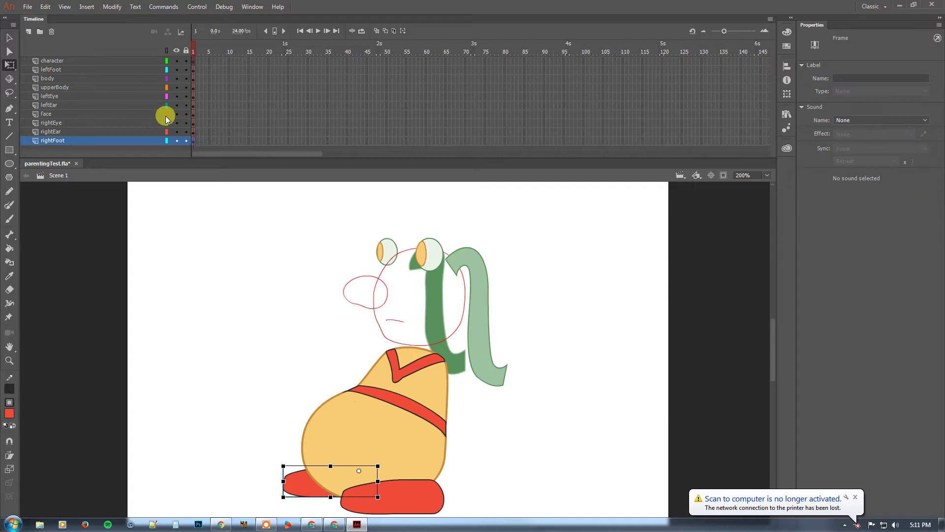
pyautogui.click(855, 497)
pyautogui.click(447, 317)
pyautogui.click(432, 270)
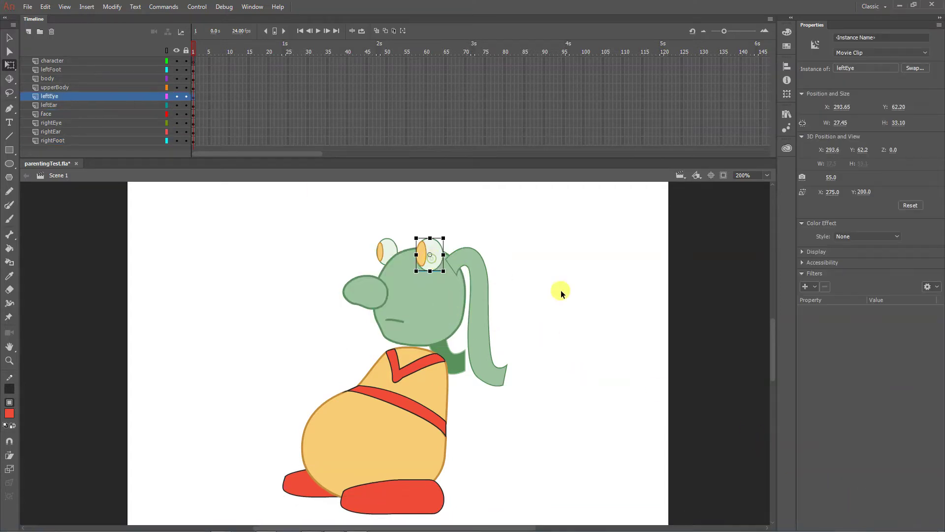
pyautogui.click(439, 394)
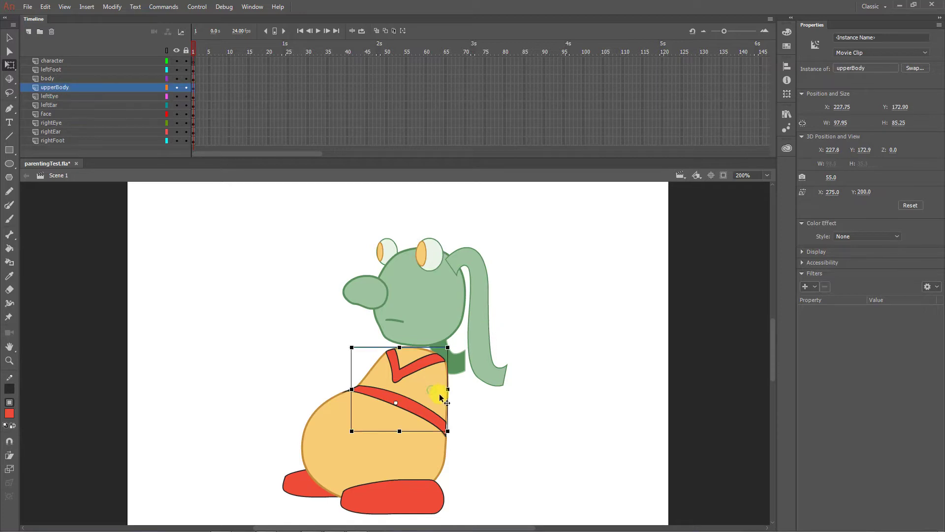
pyautogui.click(322, 430)
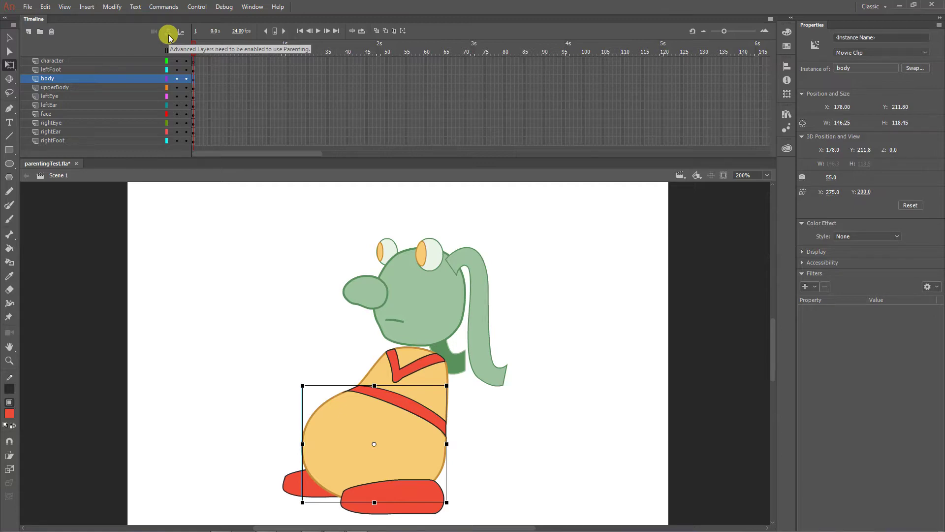
pyautogui.click(668, 325)
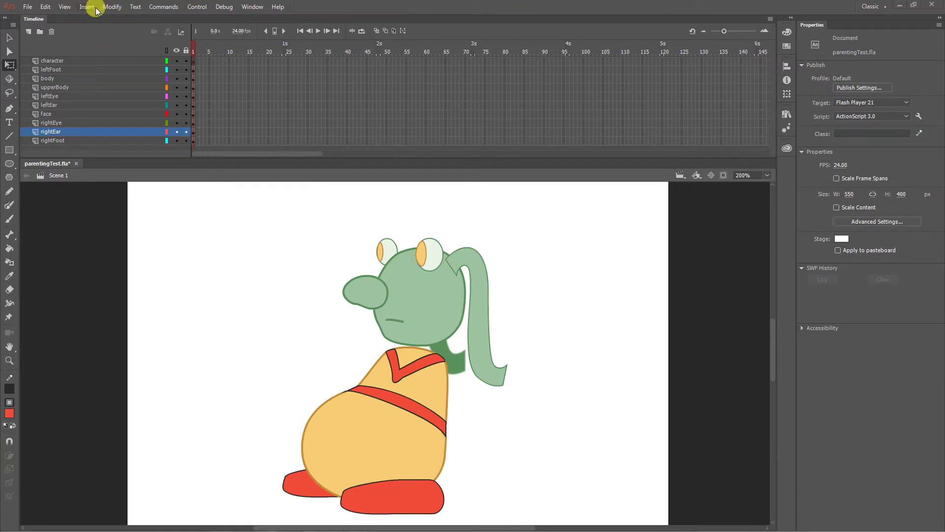
pyautogui.click(45, 7)
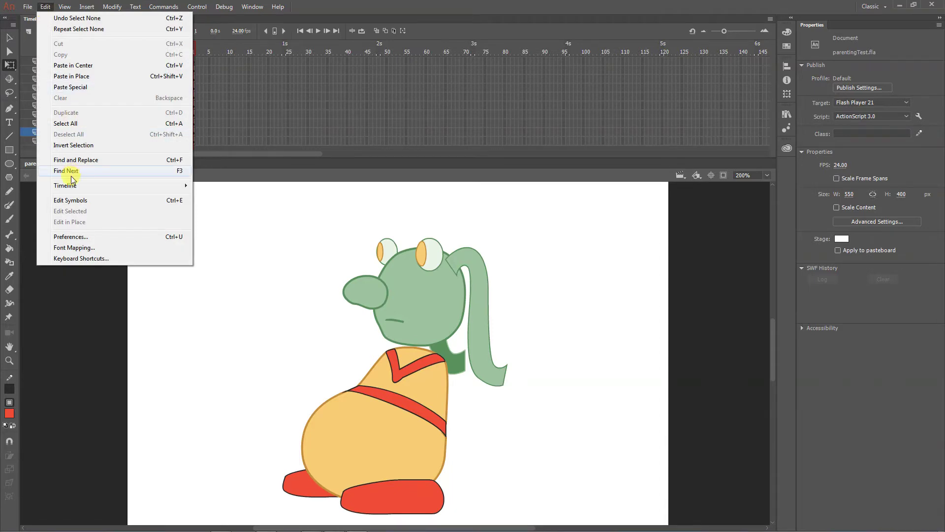
pyautogui.moveTo(69, 186)
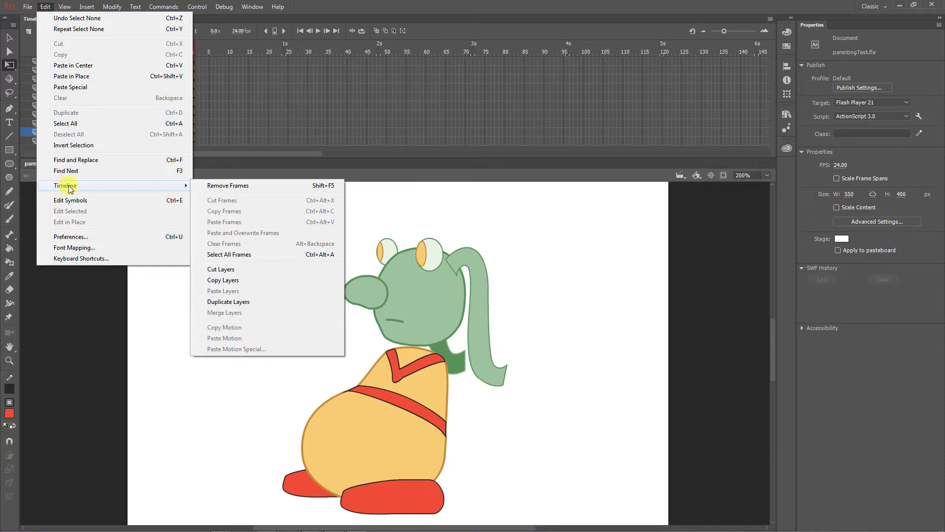
pyautogui.click(152, 293)
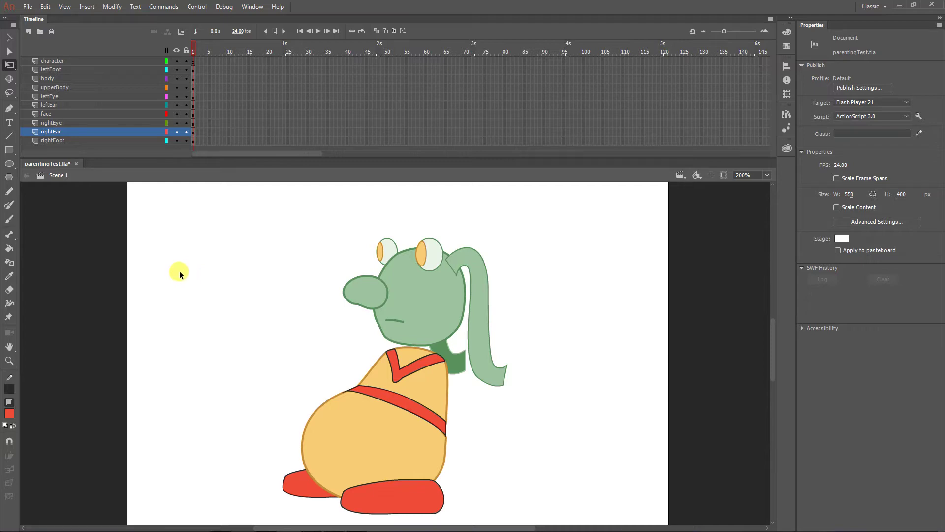
# Enable advanced layers for the document through the Layer Depth settings, and close those settings
pyautogui.click(181, 32)
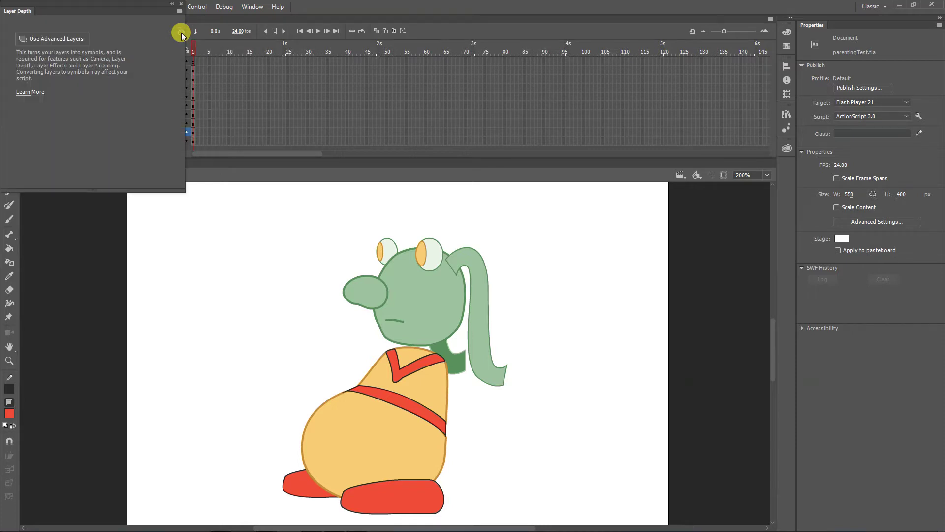
pyautogui.moveTo(92, 7); pyautogui.dragTo(215, 184)
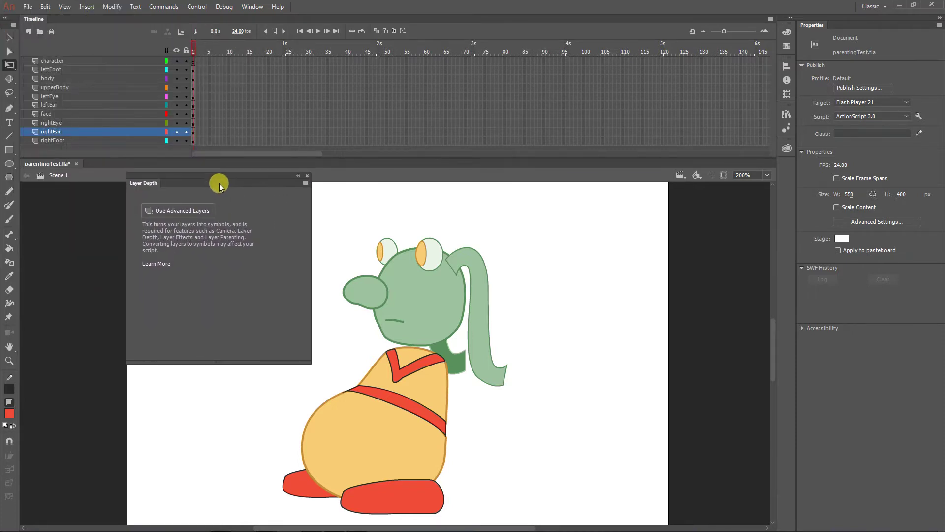
pyautogui.click(176, 212)
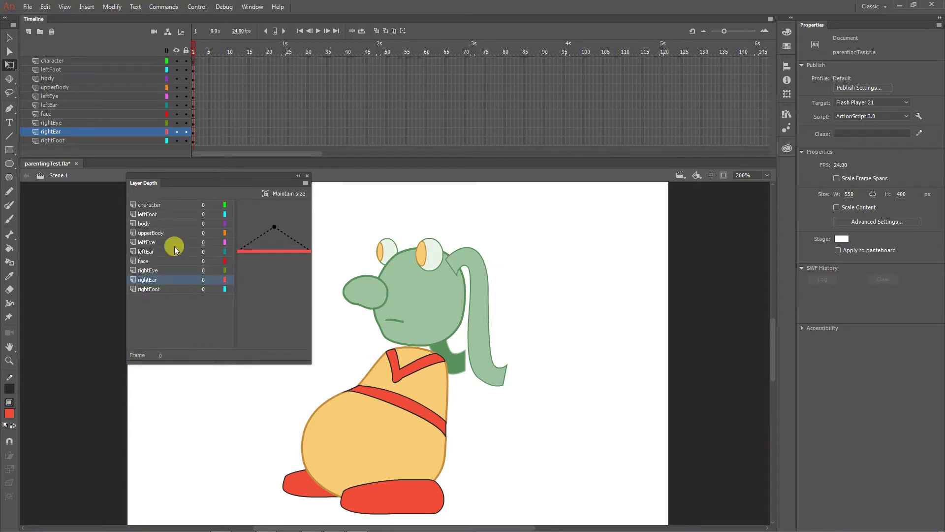
pyautogui.click(307, 176)
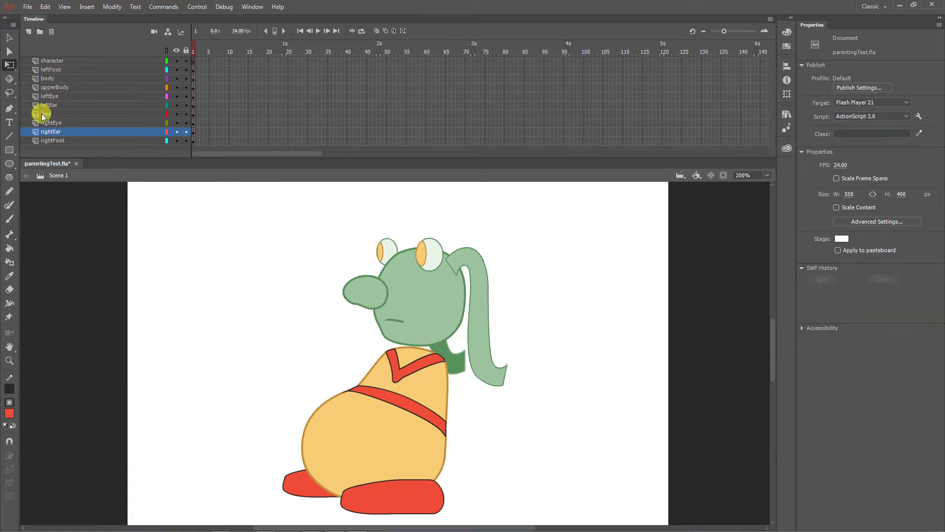
# Show the layer parenting view and make the leftEar layer a child of the face layer
pyautogui.click(167, 32)
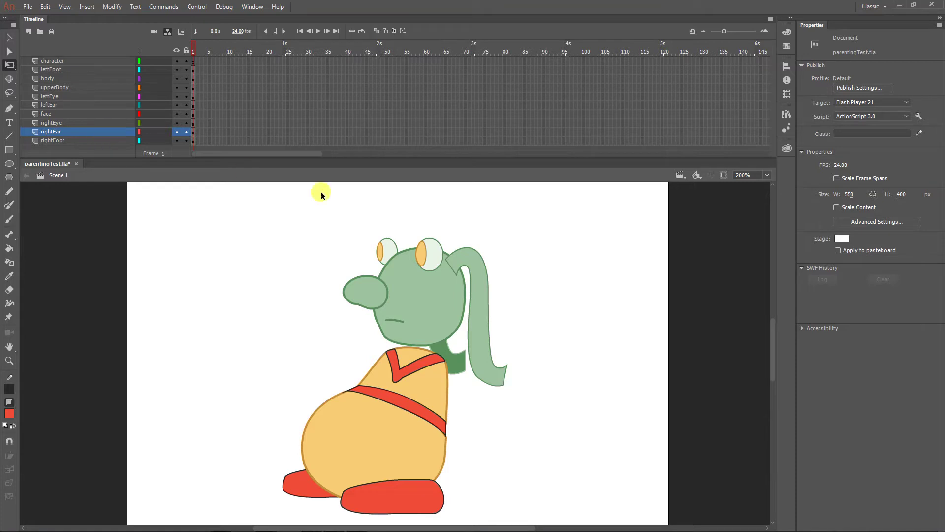
pyautogui.click(470, 303)
pyautogui.click(427, 301)
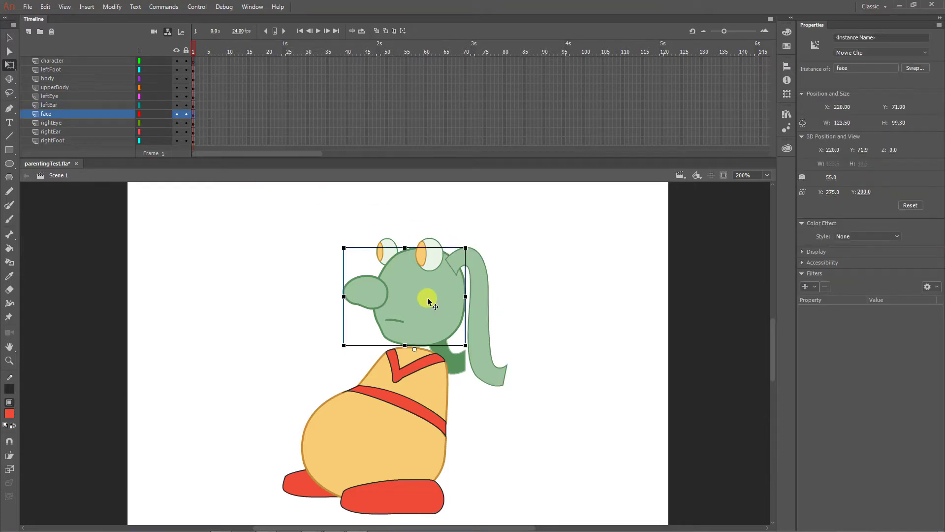
pyautogui.click(60, 107)
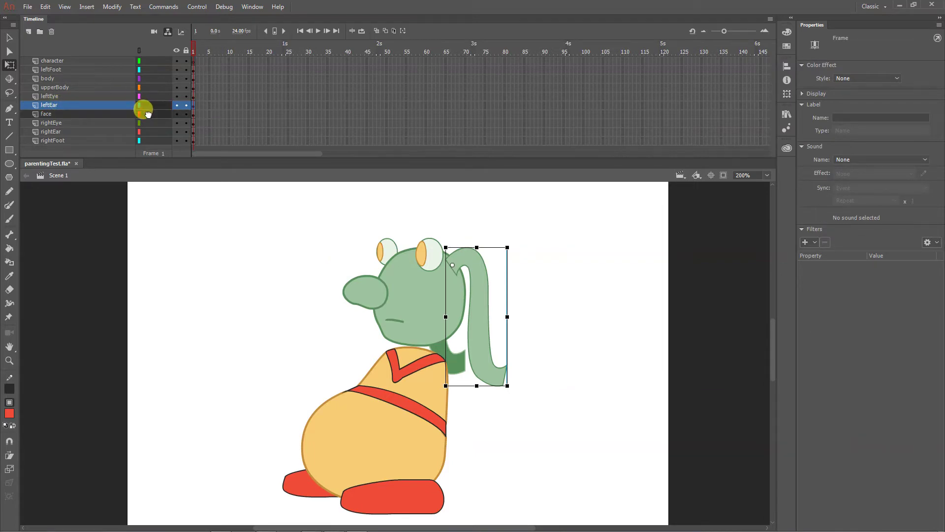
pyautogui.moveTo(147, 114)
pyautogui.mouseDown()
pyautogui.moveTo(137, 99)
pyautogui.moveTo(151, 105)
pyautogui.mouseUp()
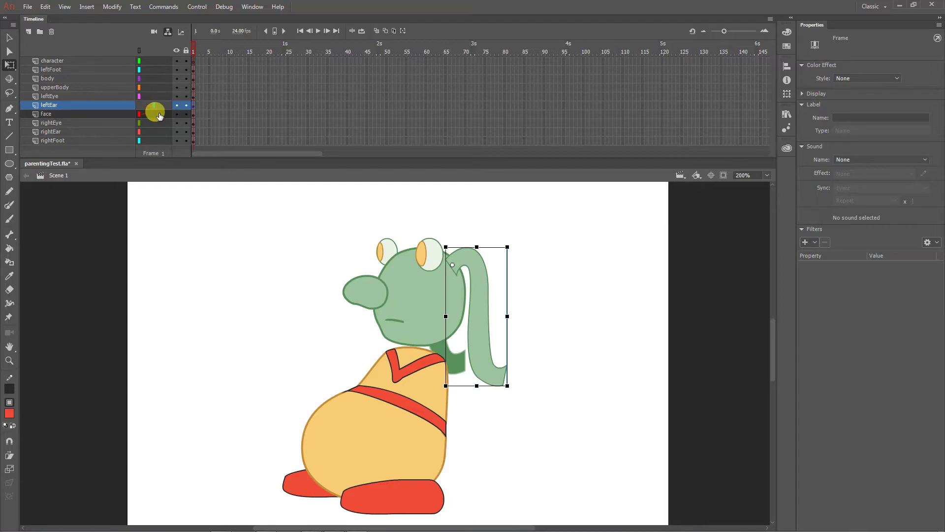
# Test the left ear's link by rotating the face forward, and undo the rotation
pyautogui.click(416, 293)
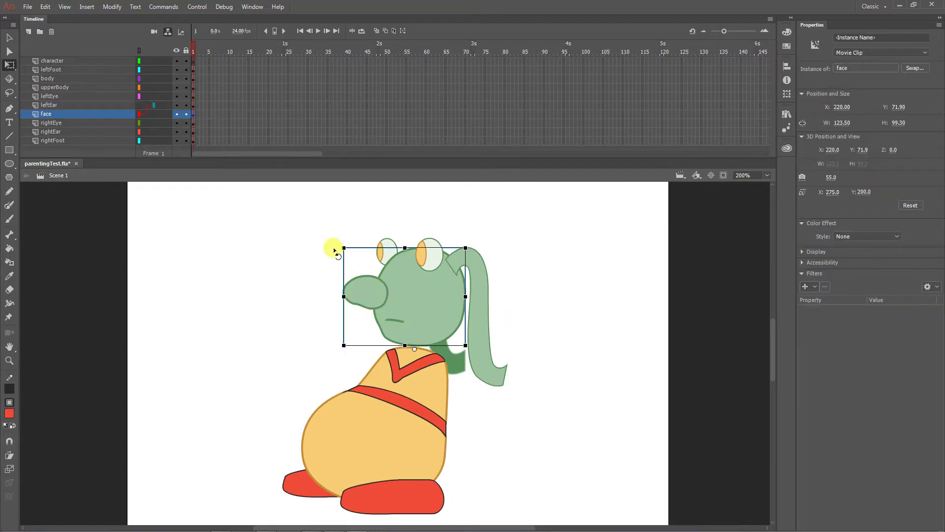
pyautogui.moveTo(335, 250); pyautogui.dragTo(317, 291)
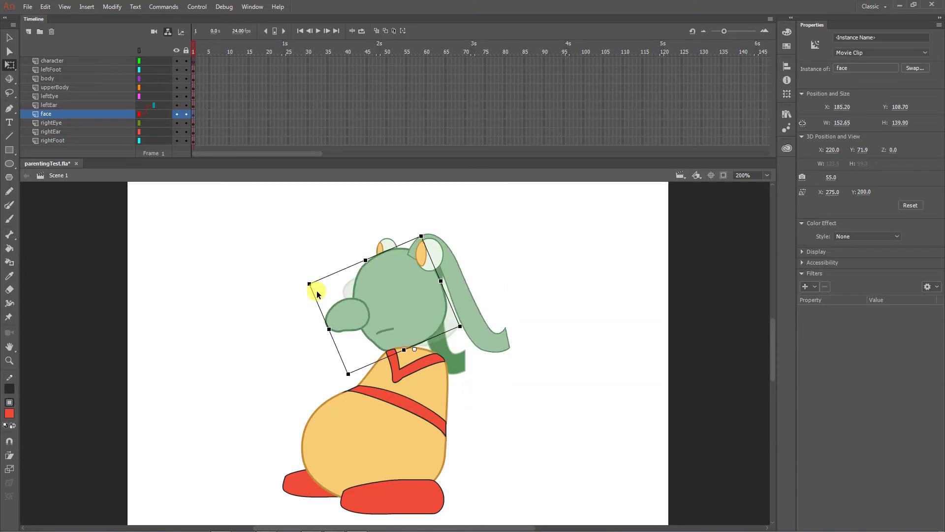
pyautogui.hotkey('ctrl', 'z')
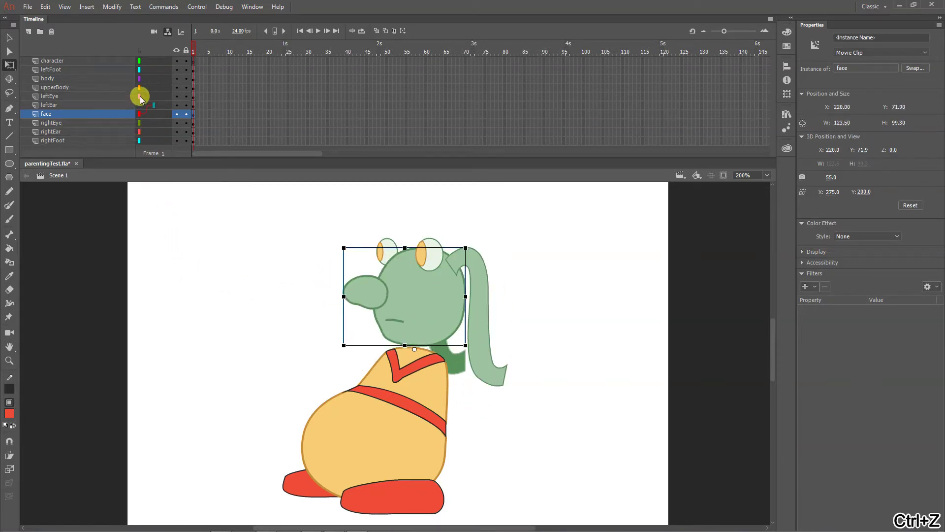
# Parent the leftEye, rightEye and rightEar layers to the face layer
pyautogui.click(140, 114)
pyautogui.moveTo(140, 113); pyautogui.dragTo(142, 117)
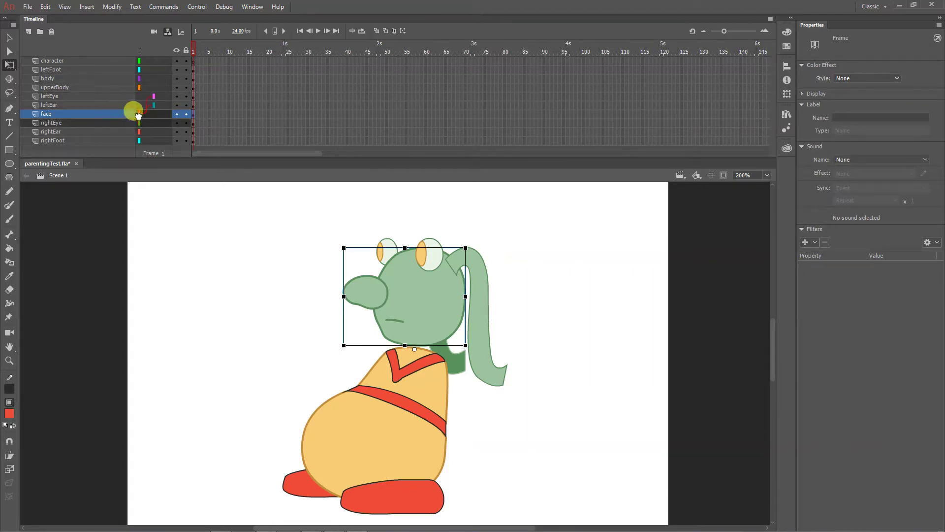
pyautogui.moveTo(139, 123); pyautogui.dragTo(139, 114)
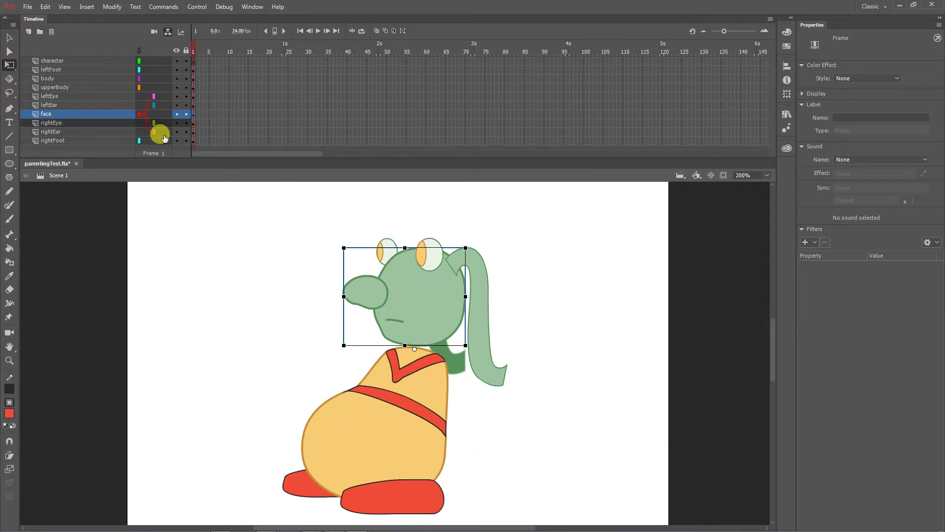
# Test the links of both eyes and both ears by tilting the face slightly, and undo the tilt
pyautogui.click(238, 268)
pyautogui.click(422, 280)
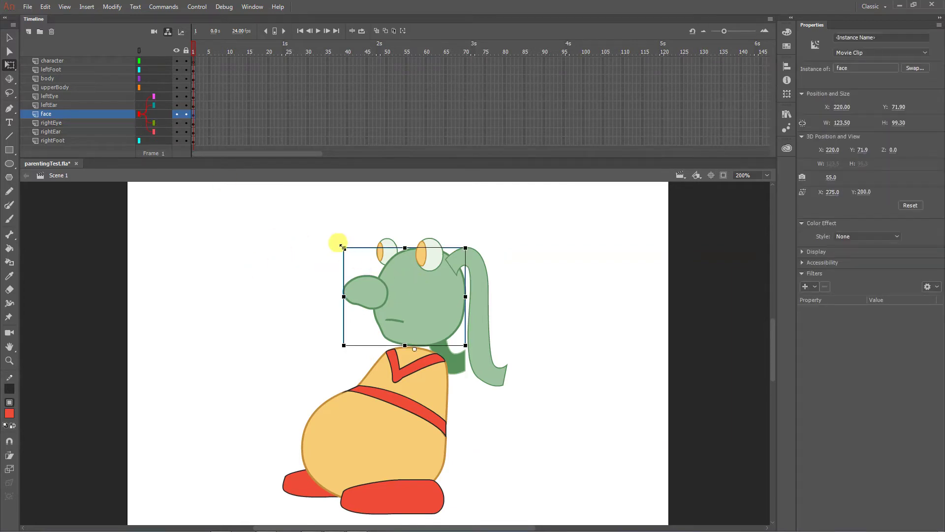
pyautogui.moveTo(344, 240); pyautogui.dragTo(330, 259)
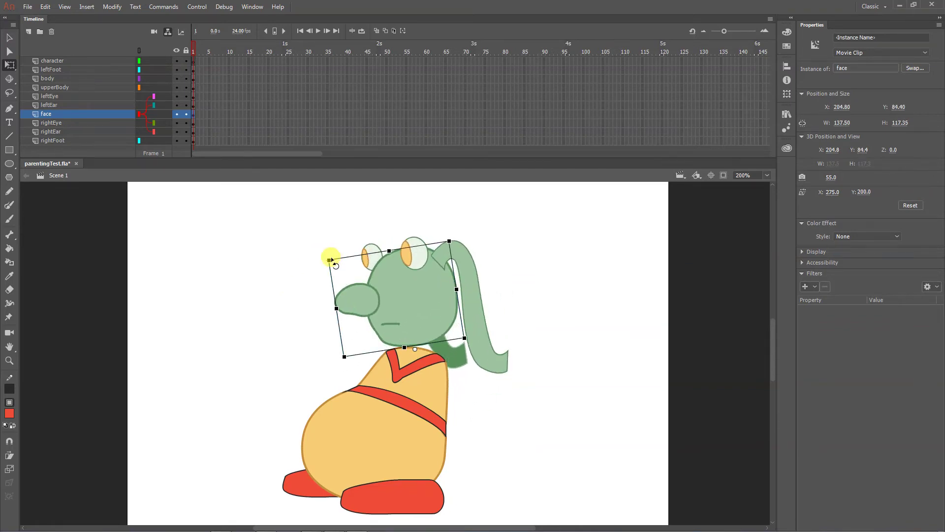
pyautogui.hotkey('ctrl', 'z')
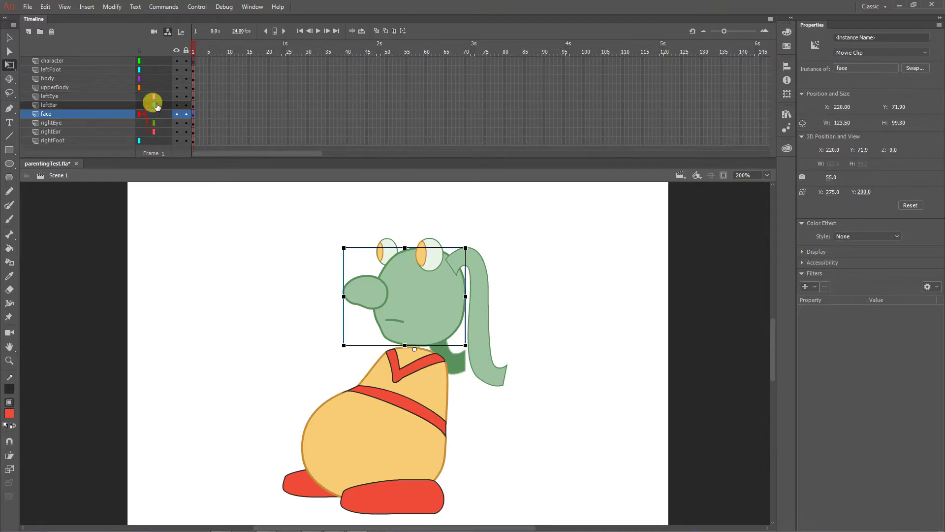
# Parent the face layer to the upperBody layer
pyautogui.moveTo(156, 135); pyautogui.dragTo(140, 118)
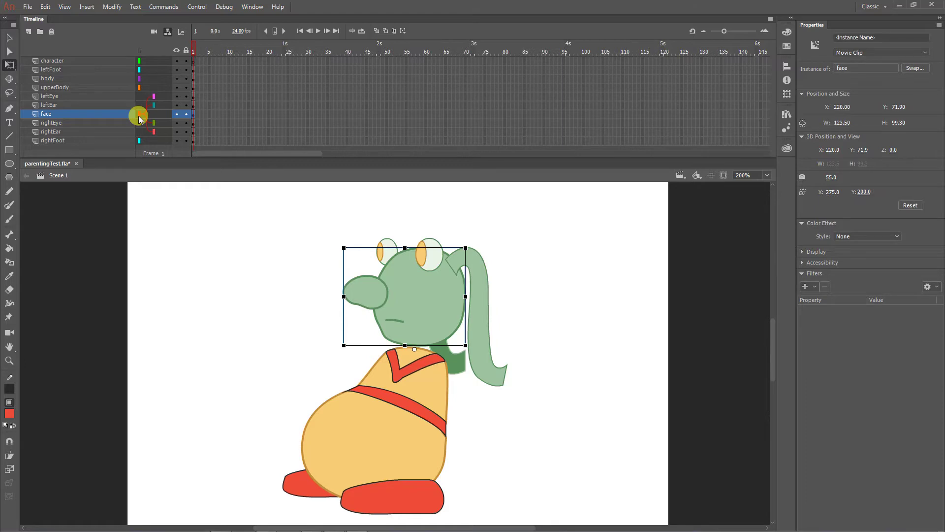
pyautogui.moveTo(139, 119)
pyautogui.mouseDown()
pyautogui.moveTo(156, 138)
pyautogui.moveTo(136, 125)
pyautogui.mouseUp()
pyautogui.moveTo(140, 117); pyautogui.dragTo(141, 91)
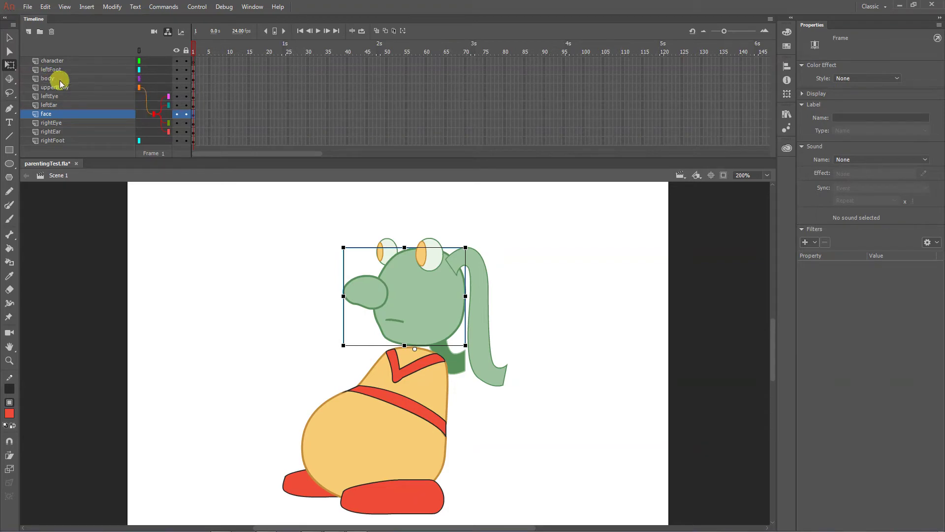
# Rename the body layer as lowerBody
pyautogui.doubleClick(45, 78)
pyautogui.click(46, 79)
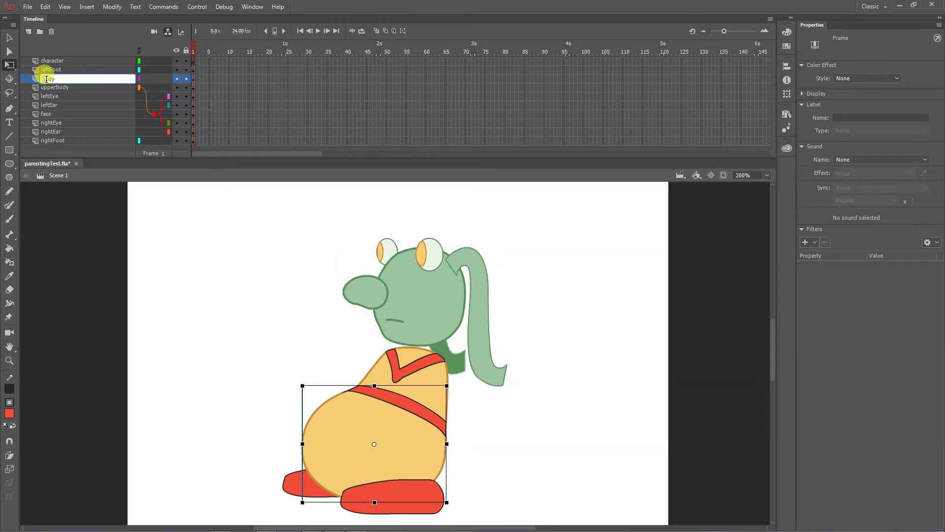
pyautogui.write('lower')
pyautogui.press('Delete')
pyautogui.write('B')
pyautogui.click(176, 237)
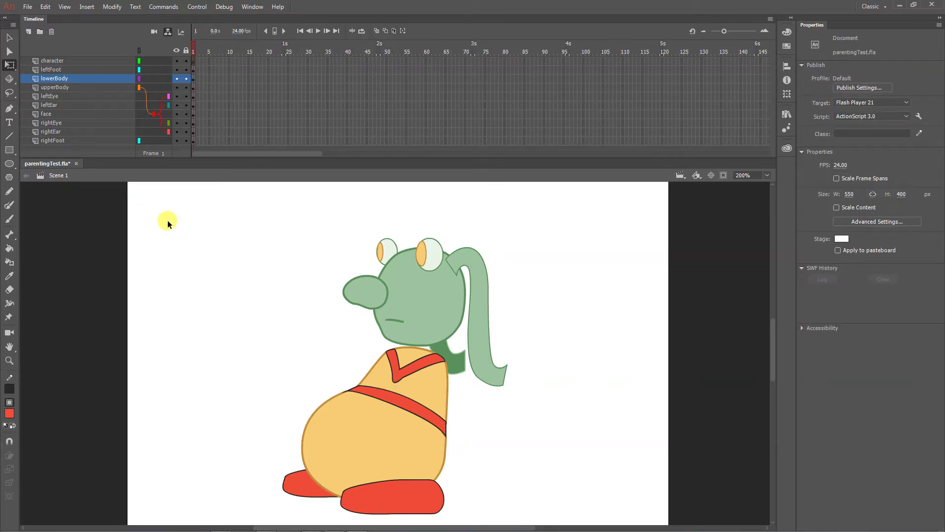
# Parent the upperBody, leftFoot and rightFoot layers to the lowerBody layer
pyautogui.click(374, 420)
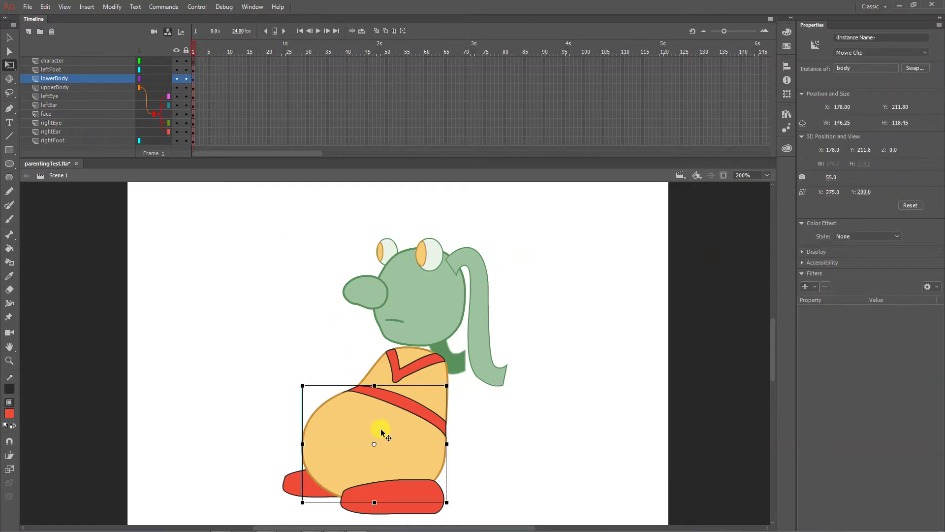
pyautogui.moveTo(139, 88); pyautogui.dragTo(137, 80)
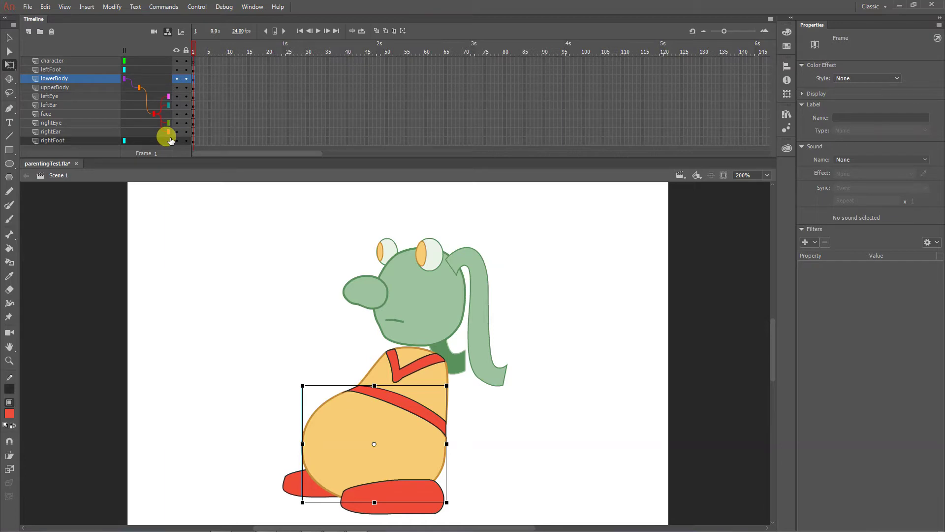
pyautogui.moveTo(123, 140)
pyautogui.mouseDown()
pyautogui.moveTo(122, 73)
pyautogui.moveTo(124, 82)
pyautogui.mouseUp()
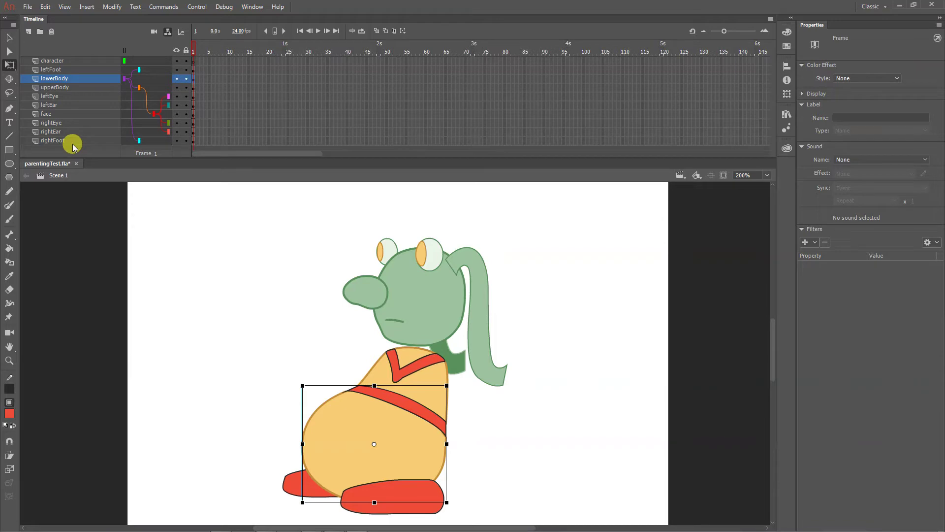
# Move the rightFoot layer directly below lowerBody in the layer order, keeping lowerBody as its parent
pyautogui.click(335, 473)
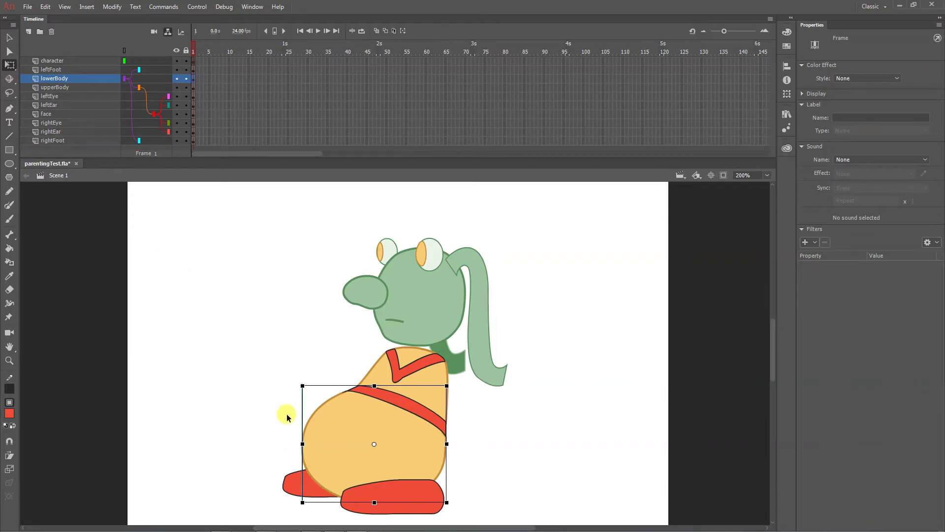
pyautogui.moveTo(56, 140); pyautogui.dragTo(54, 89)
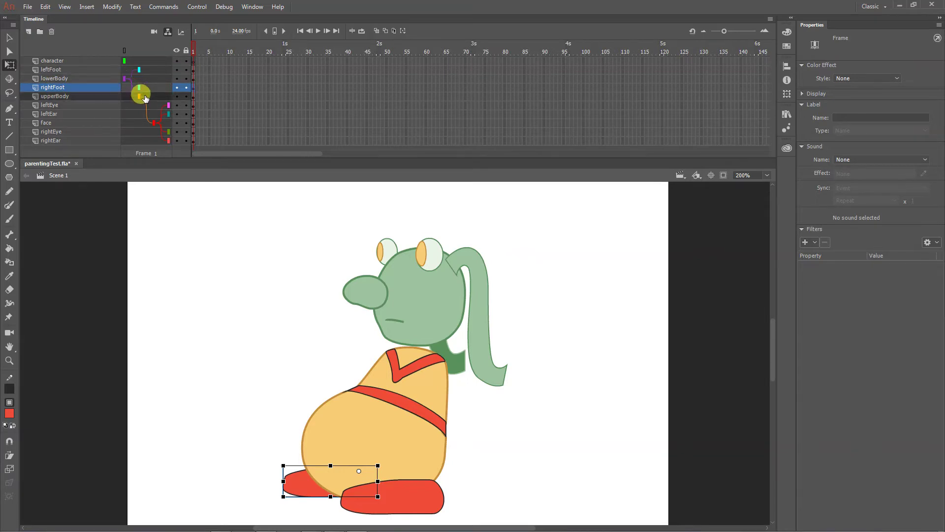
pyautogui.moveTo(135, 89); pyautogui.dragTo(123, 78)
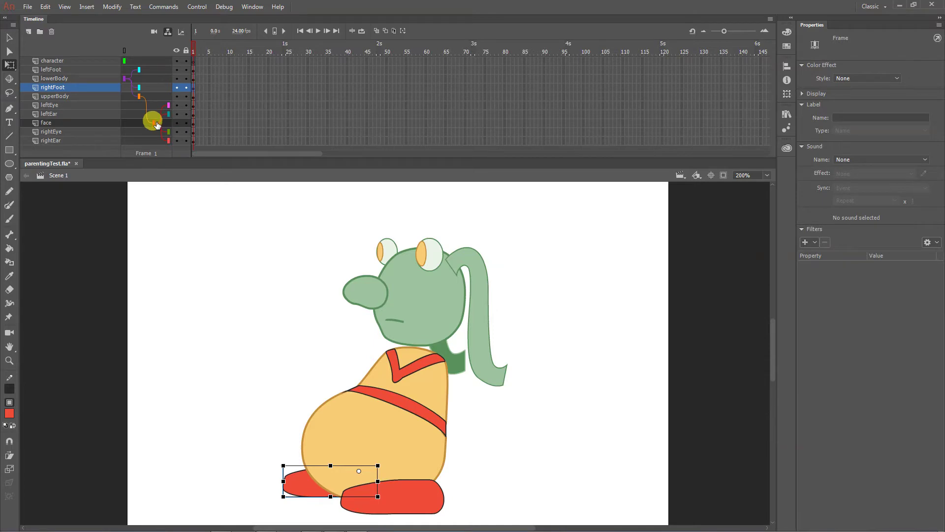
# Test the whole hierarchy by moving the lower body with the Selection tool, and undo the move
pyautogui.click(310, 427)
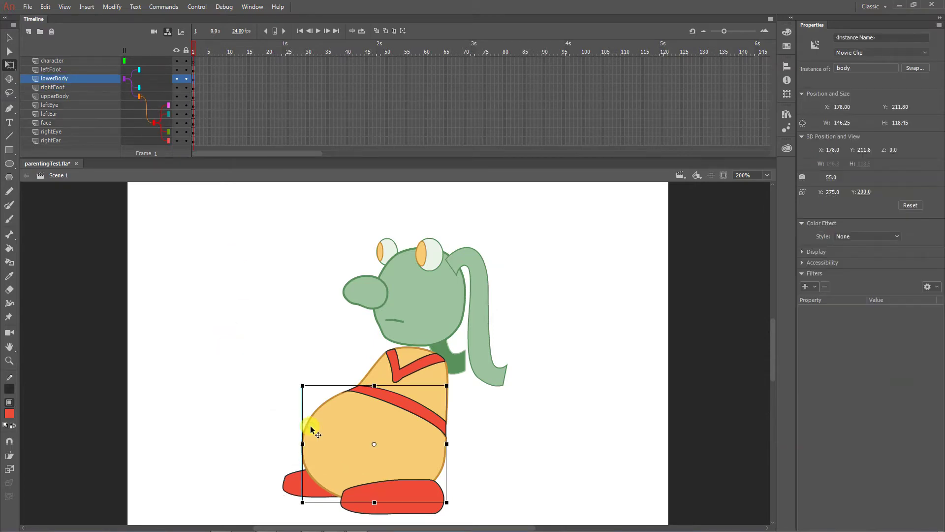
pyautogui.press('w')
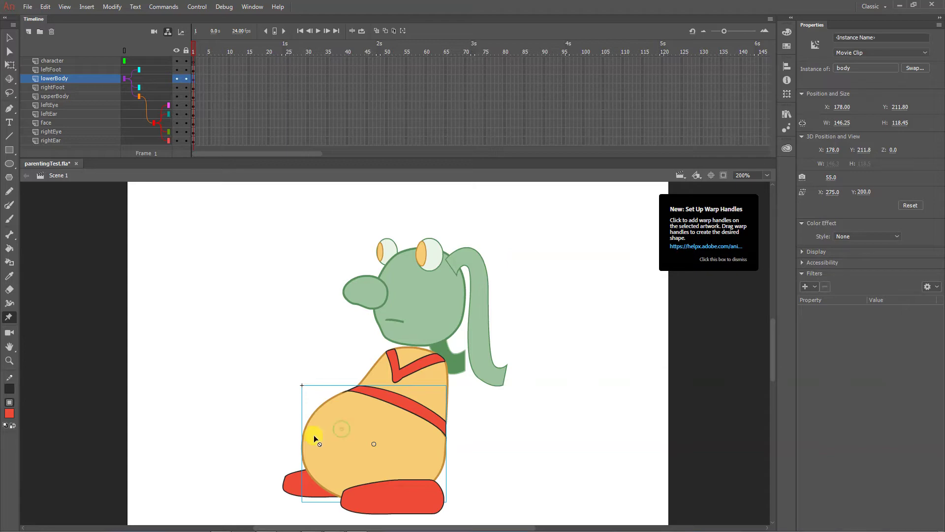
pyautogui.press('v')
pyautogui.moveTo(338, 432); pyautogui.dragTo(380, 415)
pyautogui.hotkey('ctrl', 'z')
# Try rotating the upper body backward with the Free Transform tool, and undo the rotation
pyautogui.click(436, 381)
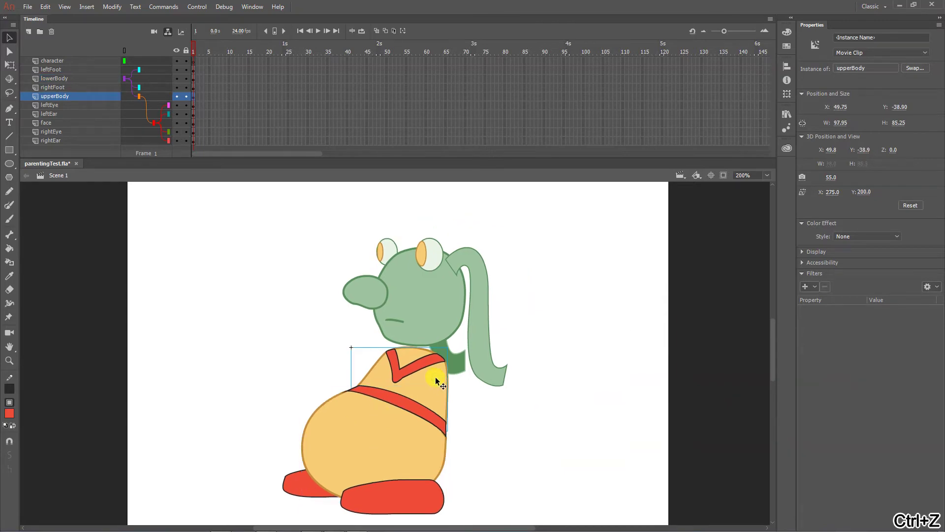
pyautogui.press('w')
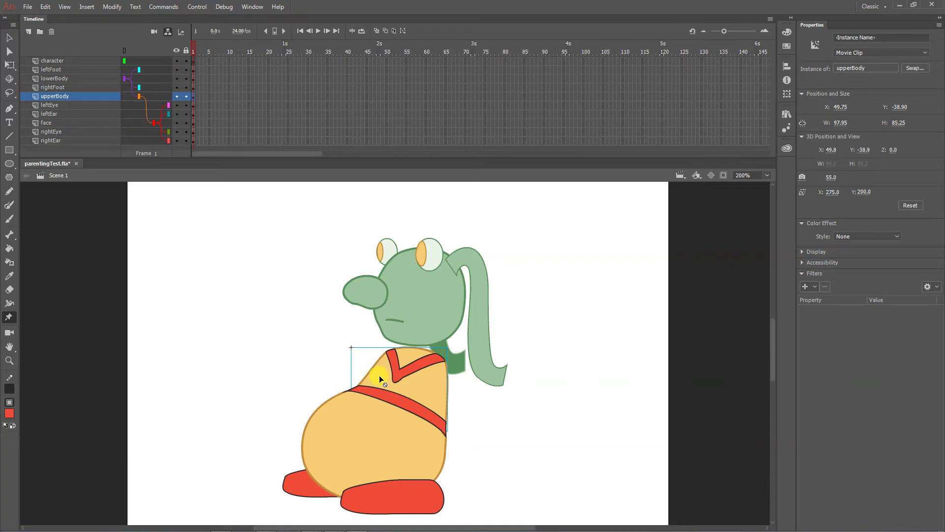
pyautogui.press('q')
pyautogui.moveTo(347, 350); pyautogui.dragTo(386, 358)
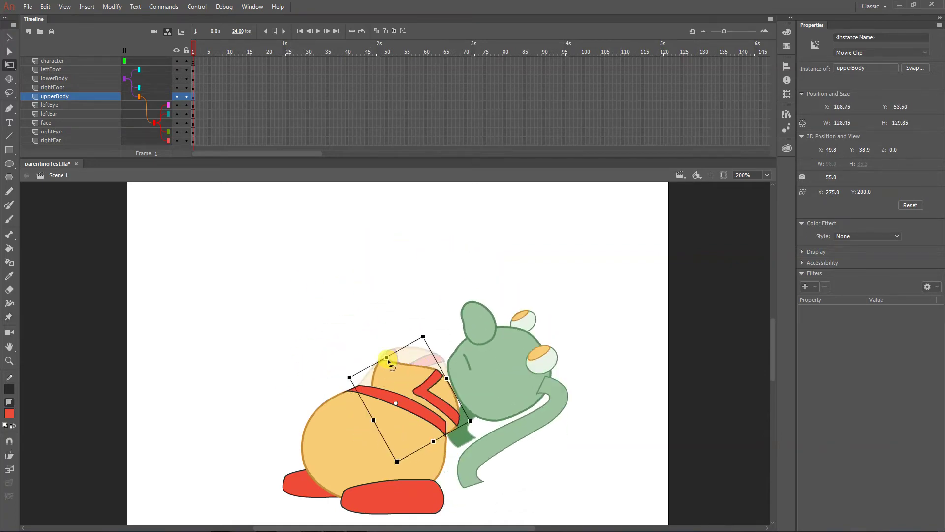
pyautogui.hotkey('ctrl', 'z')
pyautogui.hotkey('ctrl', 'z')
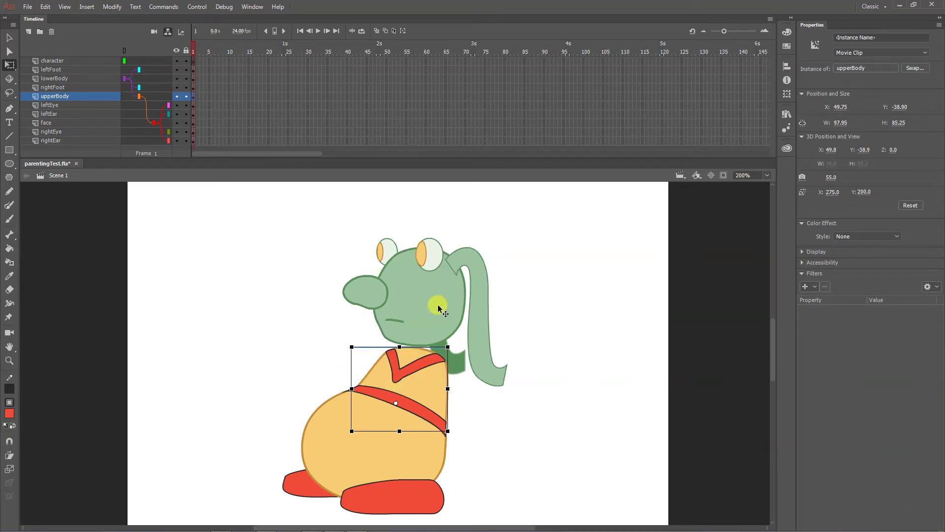
# Try a slight rotation of the face about the neck, and undo it
pyautogui.click(439, 309)
pyautogui.moveTo(338, 246)
pyautogui.mouseDown()
pyautogui.moveTo(276, 275)
pyautogui.moveTo(343, 254)
pyautogui.mouseUp()
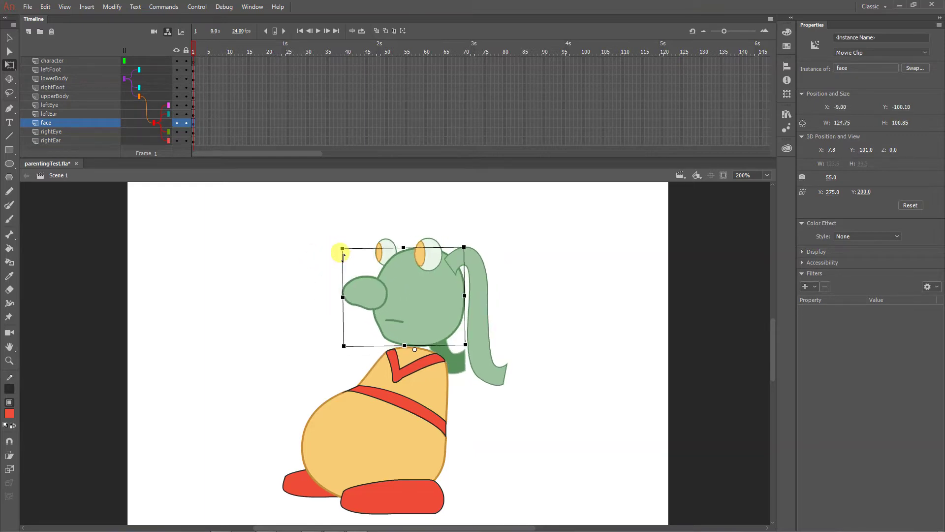
pyautogui.hotkey('ctrl', 'z')
# Rotate the left ear and the right ear so their lower ends swing outward behind the head
pyautogui.click(494, 374)
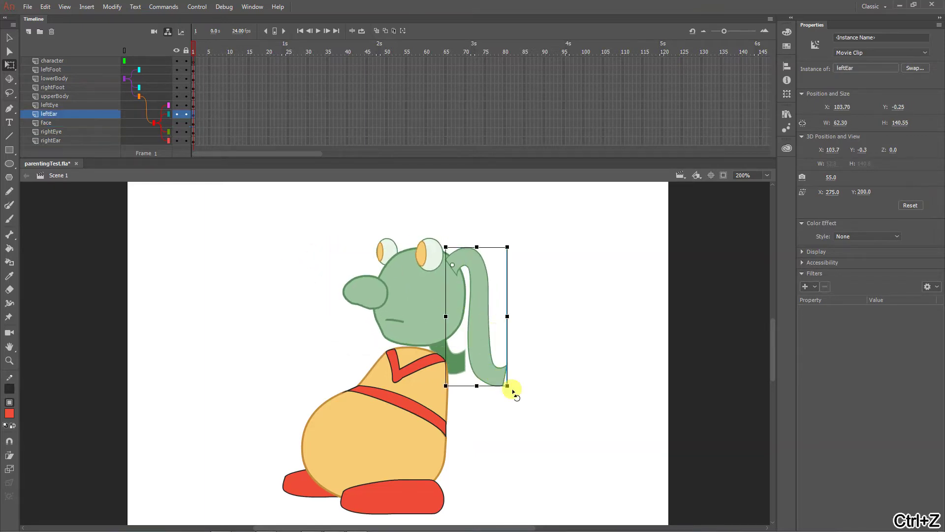
pyautogui.moveTo(515, 388); pyautogui.dragTo(544, 359)
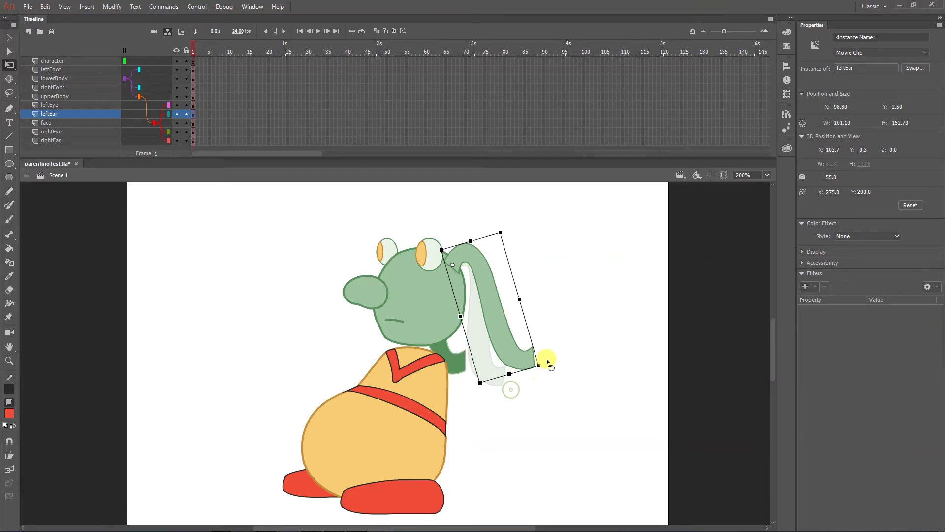
pyautogui.click(450, 358)
pyautogui.moveTo(470, 380); pyautogui.dragTo(506, 363)
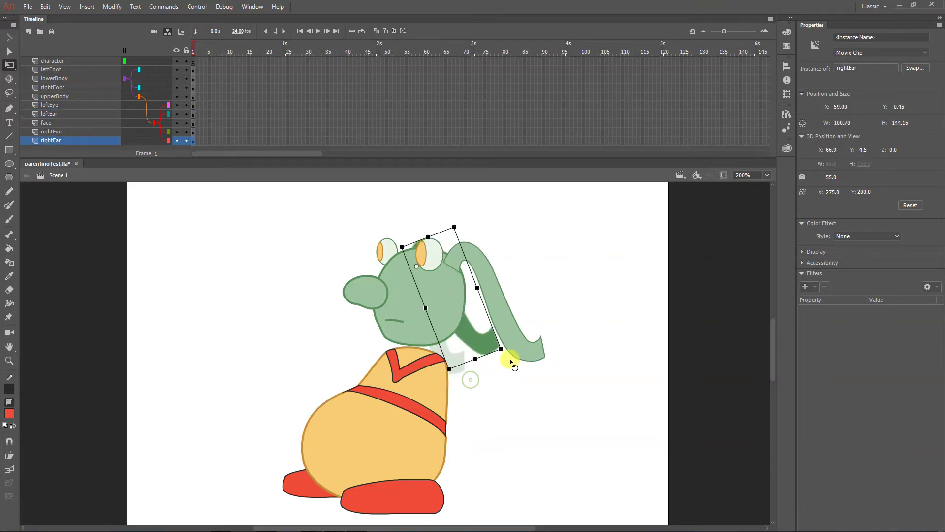
# Rotate the left foot so its toe points up and the right foot so its toe points down
pyautogui.click(435, 504)
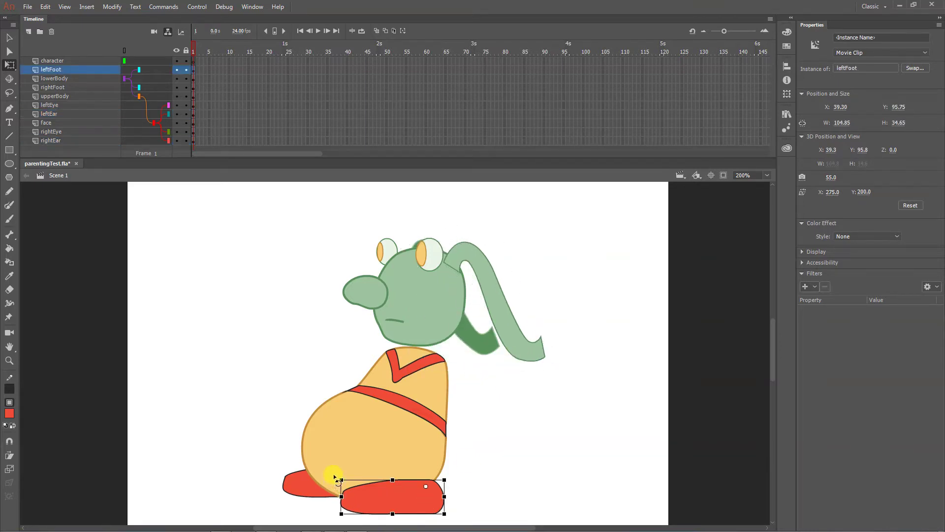
pyautogui.moveTo(339, 476); pyautogui.dragTo(341, 449)
pyautogui.click(297, 481)
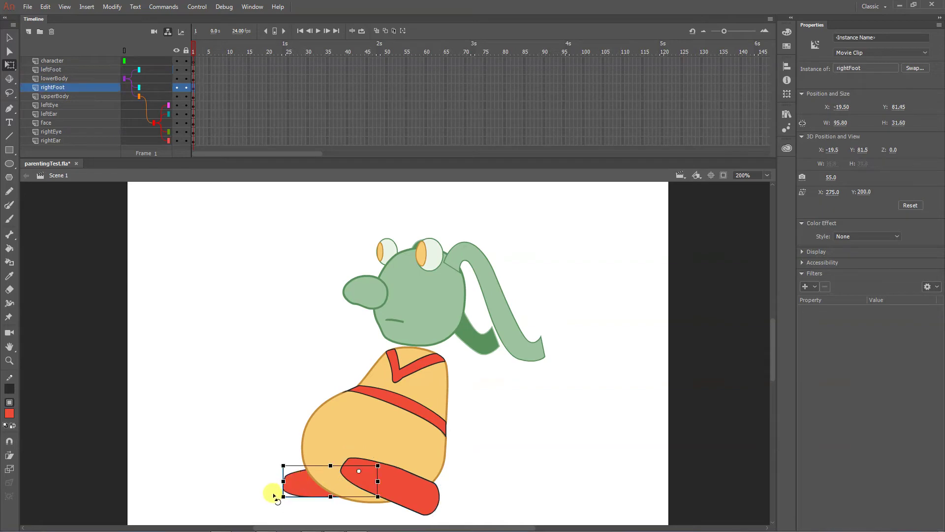
pyautogui.moveTo(272, 490); pyautogui.dragTo(299, 525)
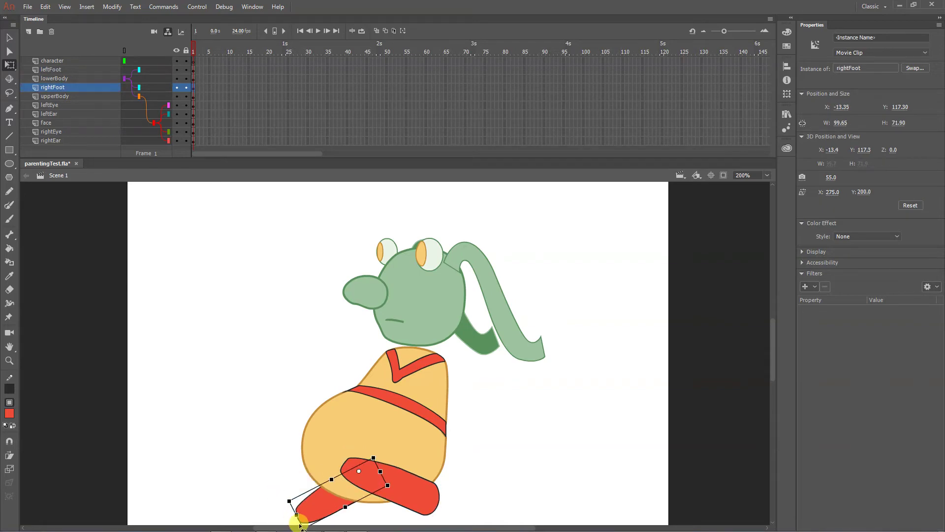
# Undo the rotations of both feet and both ears
pyautogui.hotkey('ctrl', 'z')
pyautogui.hotkey('ctrl', 'z')
pyautogui.hotkey('ctrl', 'z')
pyautogui.hotkey('ctrl', 'z')
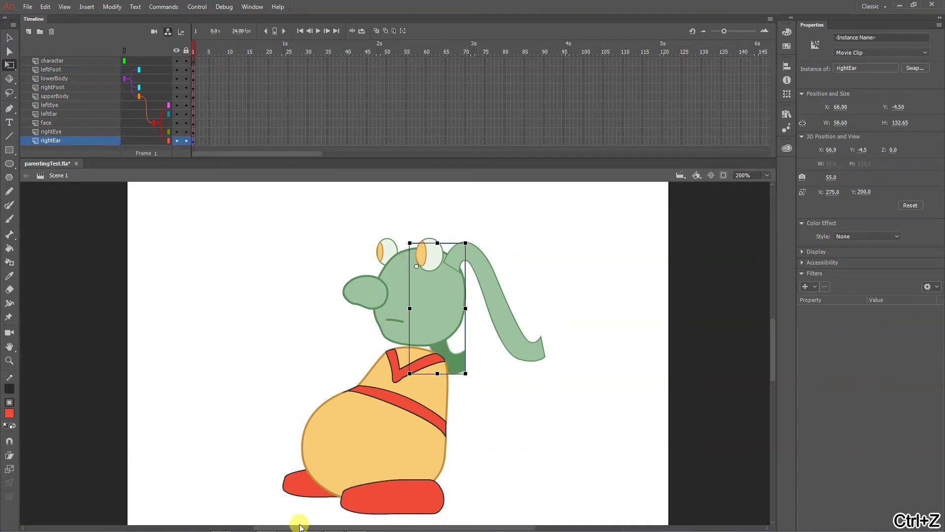
pyautogui.hotkey('ctrl', 'z')
pyautogui.hotkey('ctrl', 'z')
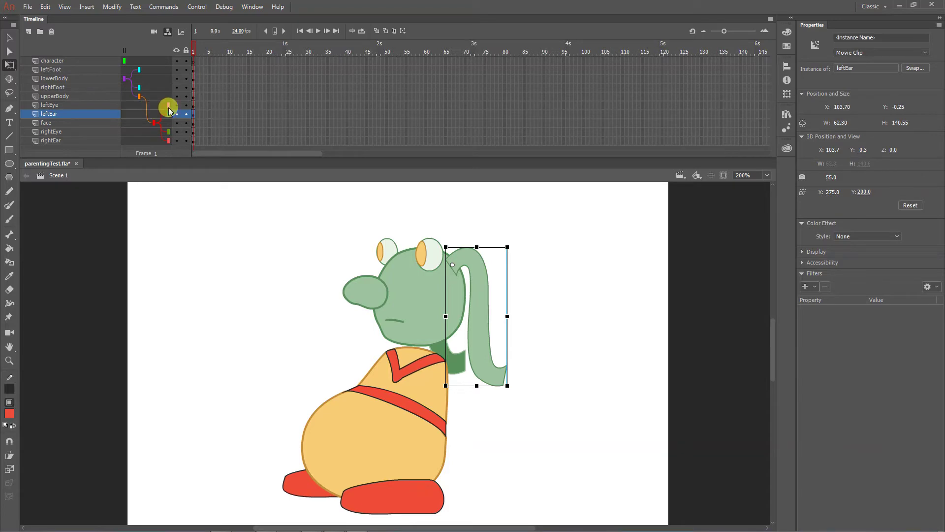
# Examine the parenting options of the rightEar layer, including the list of layers available as its parent
pyautogui.moveTo(169, 110); pyautogui.dragTo(177, 145)
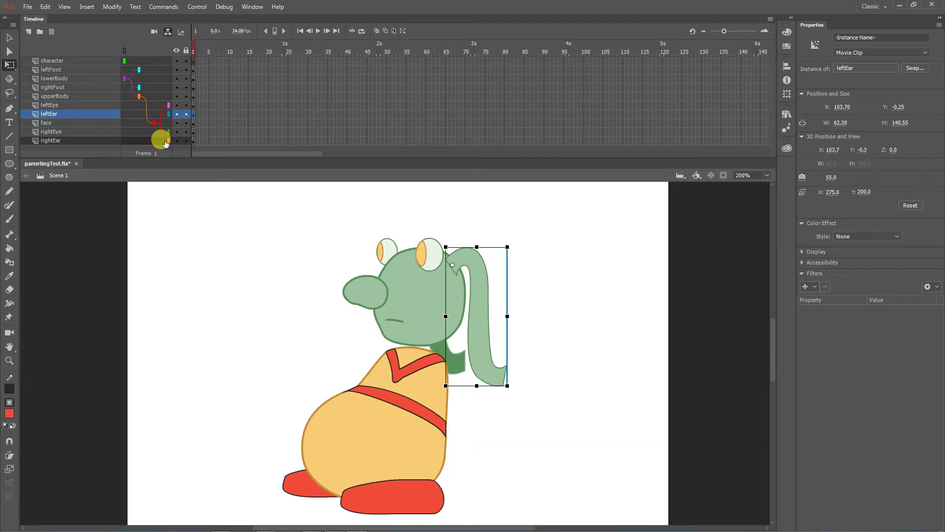
pyautogui.rightClick(165, 142)
pyautogui.click(150, 143)
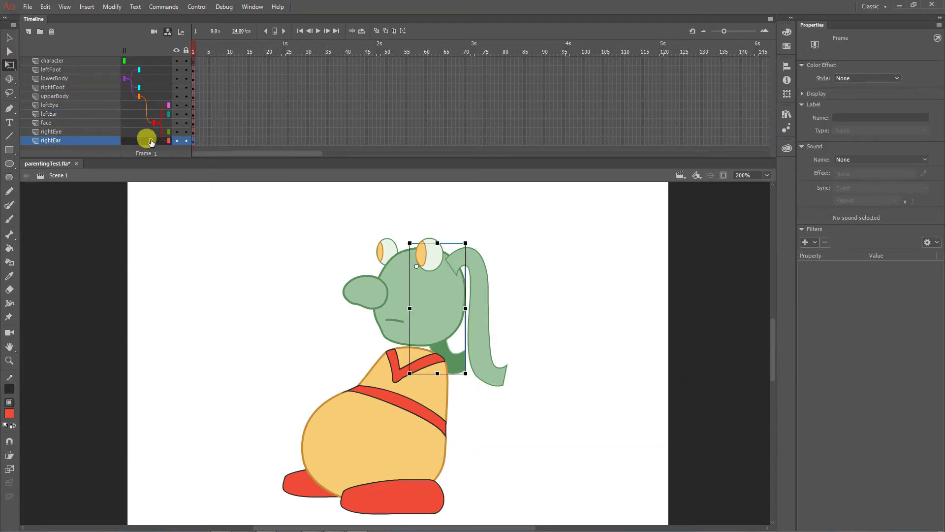
pyautogui.rightClick(151, 143)
pyautogui.click(138, 131)
pyautogui.rightClick(144, 142)
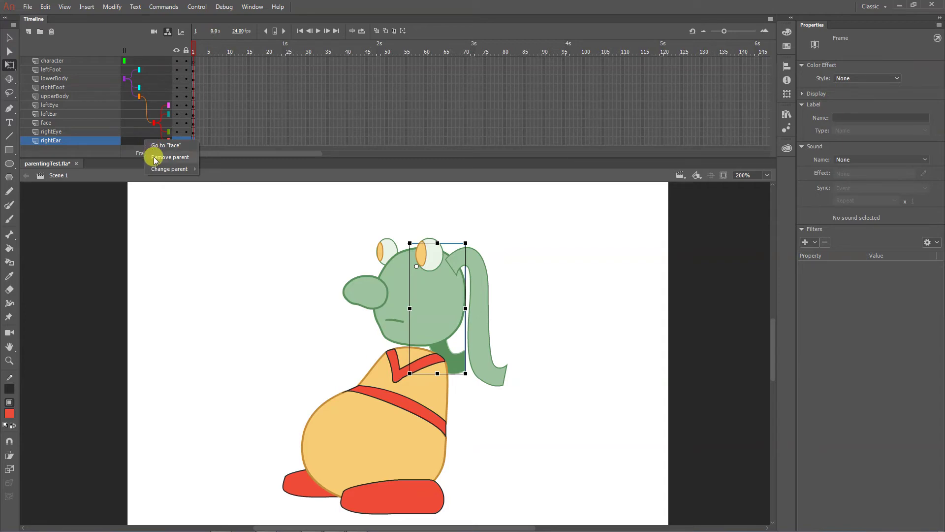
pyautogui.moveTo(156, 171)
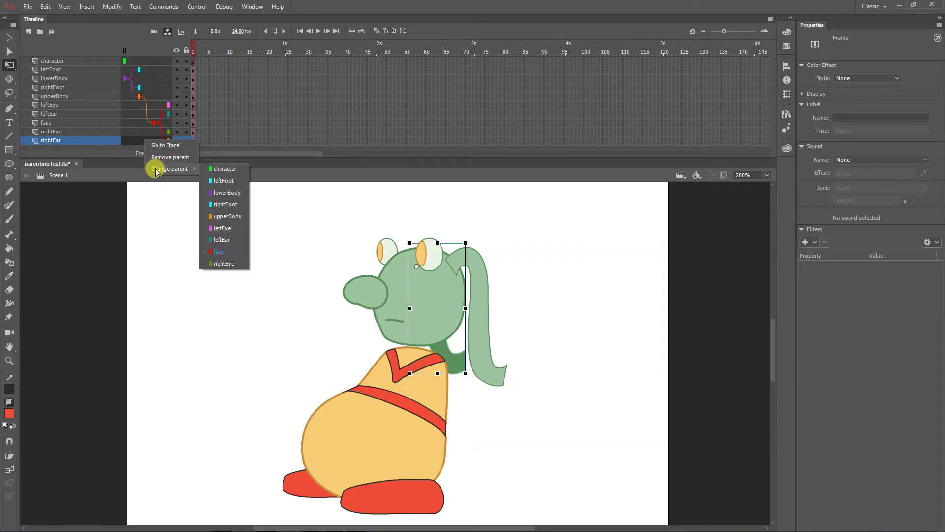
pyautogui.click(154, 156)
pyautogui.click(192, 236)
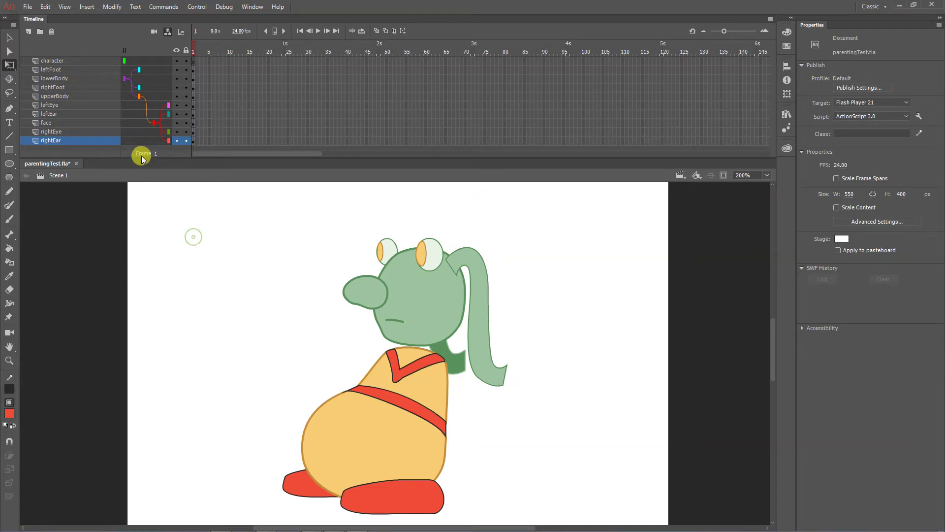
# Remove the parent from the rightEar layer, and link rightEar back to the face layer
pyautogui.click(149, 144)
pyautogui.rightClick(148, 139)
pyautogui.click(128, 139)
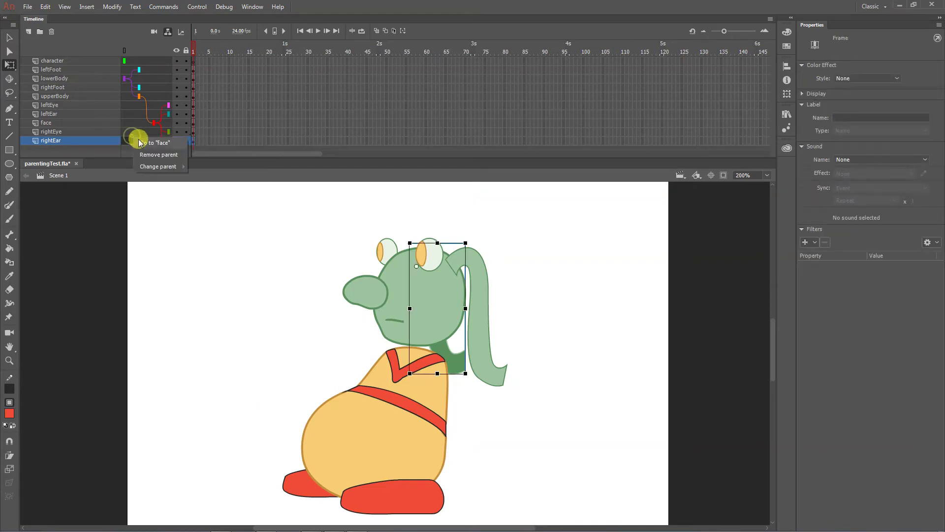
pyautogui.click(124, 141)
pyautogui.click(147, 157)
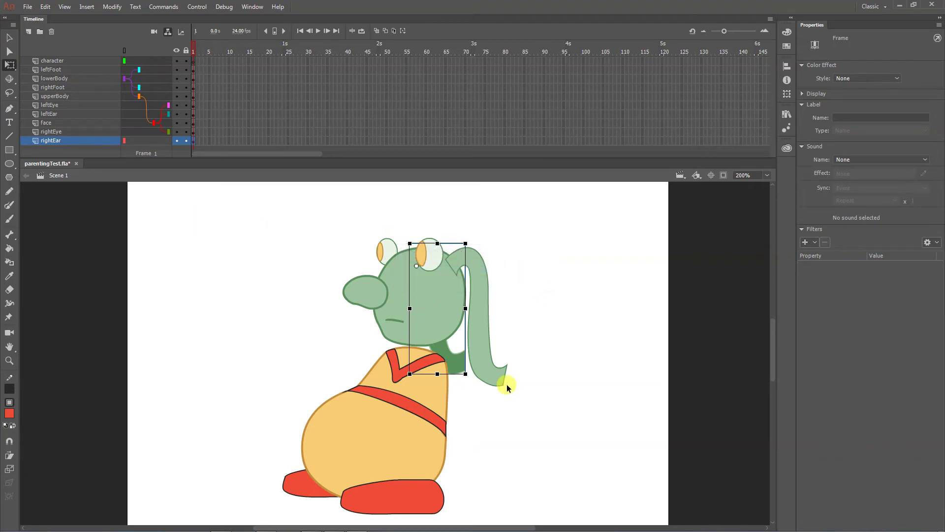
pyautogui.moveTo(125, 139)
pyautogui.mouseDown()
pyautogui.moveTo(144, 120)
pyautogui.moveTo(155, 123)
pyautogui.mouseUp()
# Try a slight rotation of the left foot with the Free Transform tool, and undo it
pyautogui.click(397, 492)
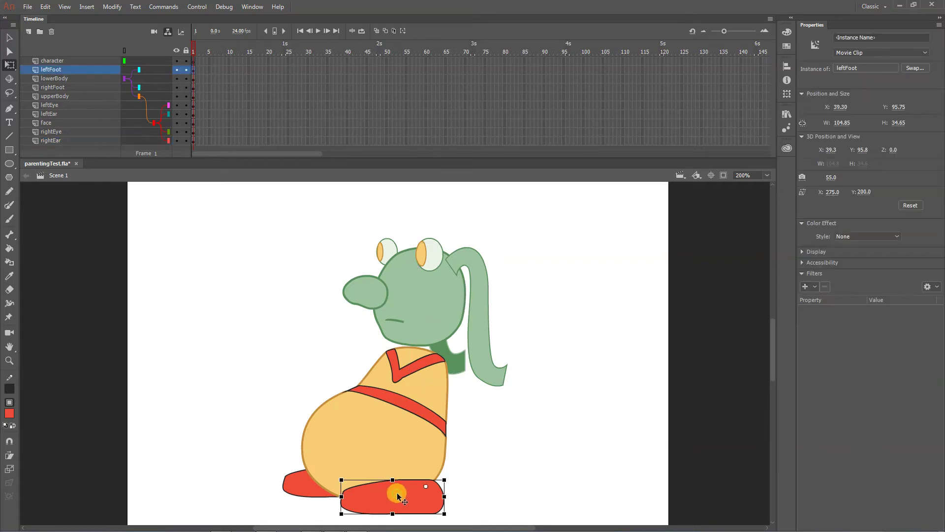
pyautogui.moveTo(339, 477)
pyautogui.mouseDown()
pyautogui.moveTo(334, 509)
pyautogui.moveTo(344, 475)
pyautogui.moveTo(343, 488)
pyautogui.mouseUp()
pyautogui.hotkey('ctrl', 'z')
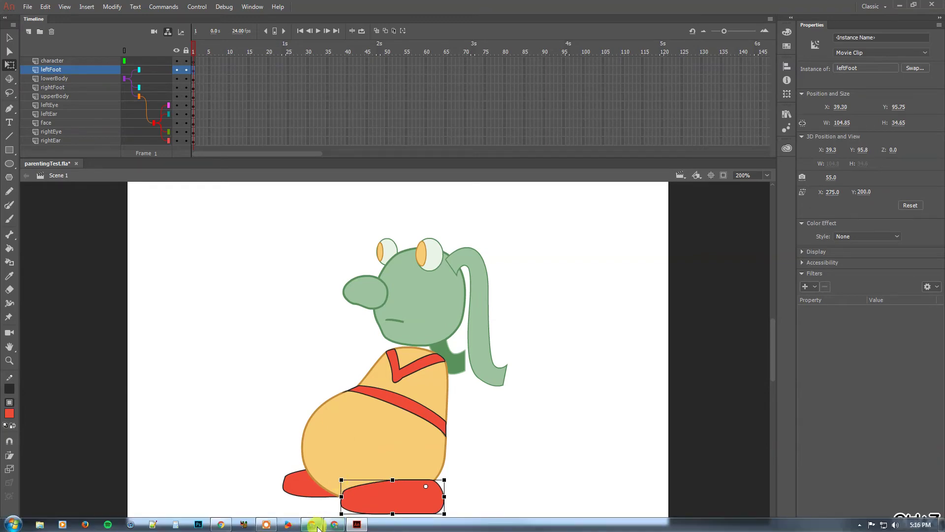
# Switch to the Blackboard page in Chrome, download parentingArms.fla from "07: Parenting Joints - HW", and open it in Animate
pyautogui.click(315, 525)
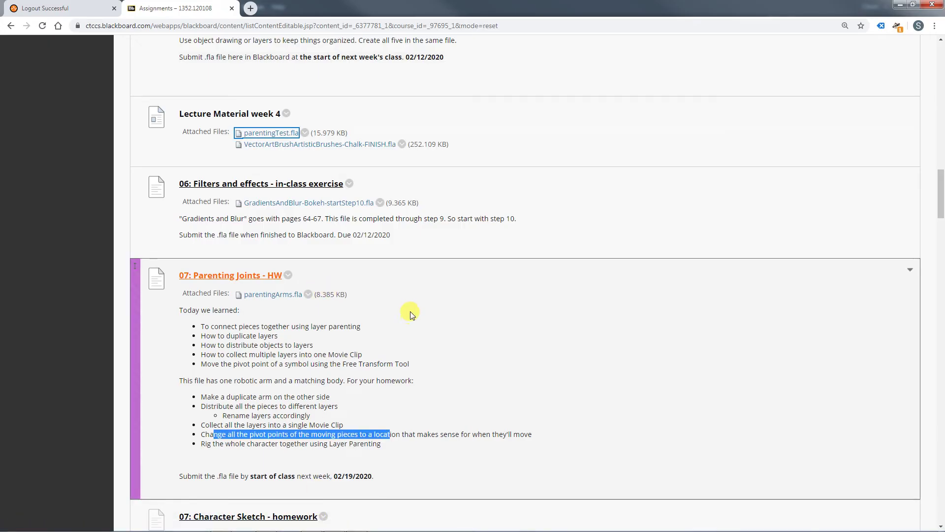
pyautogui.click(270, 294)
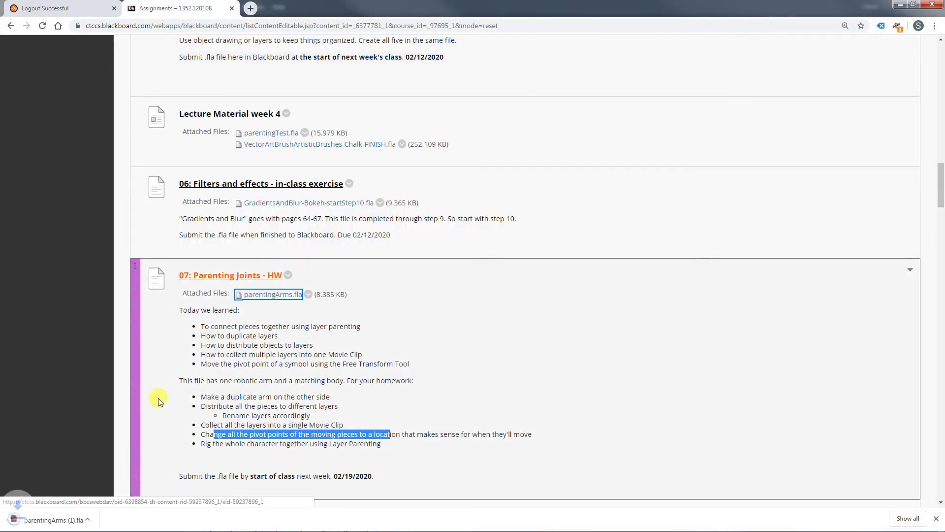
pyautogui.click(65, 522)
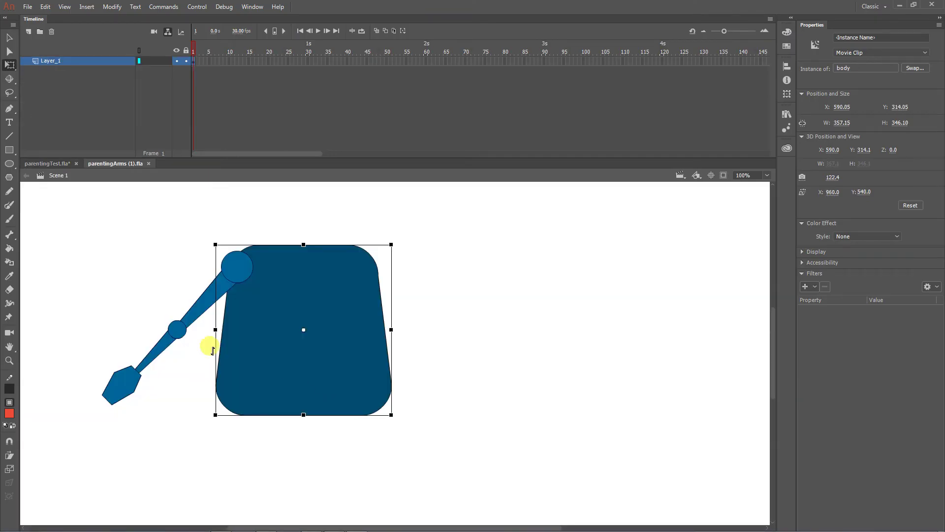
pyautogui.click(70, 280)
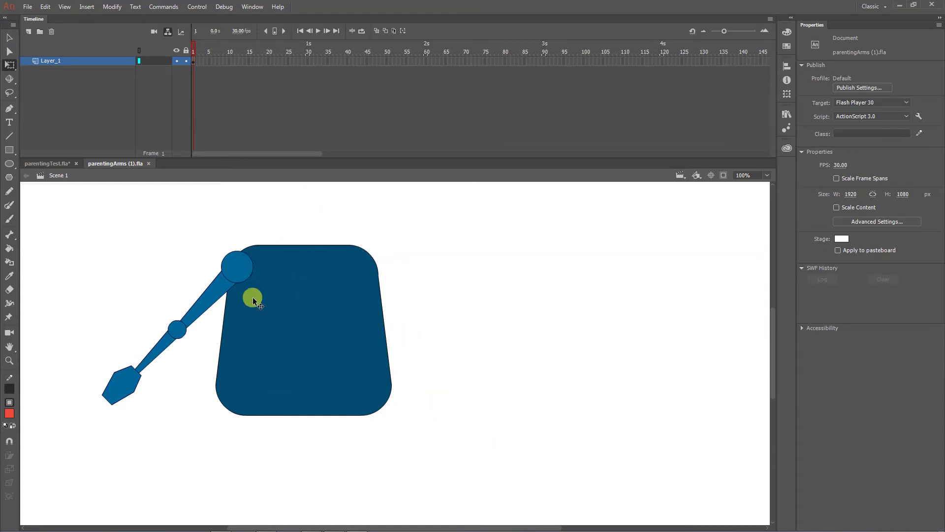
# In parentingTest.fla, try converting all the character's parts into one movie clip symbol, look inside it, and undo the conversion
pyautogui.click(45, 163)
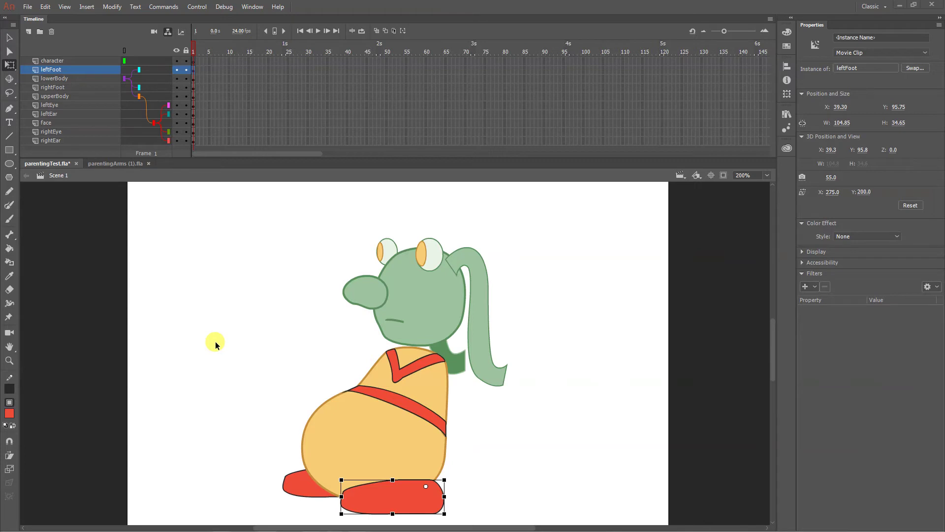
pyautogui.moveTo(241, 216); pyautogui.dragTo(576, 528)
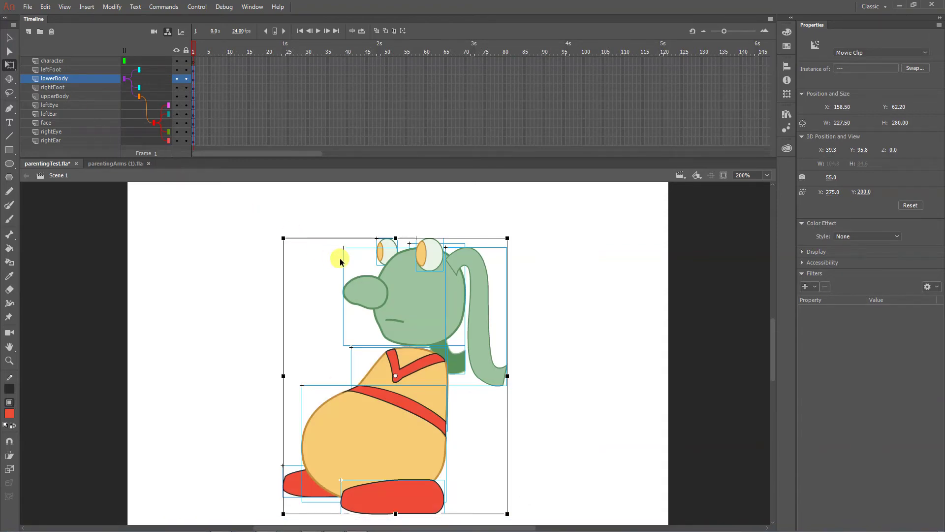
pyautogui.rightClick(419, 285)
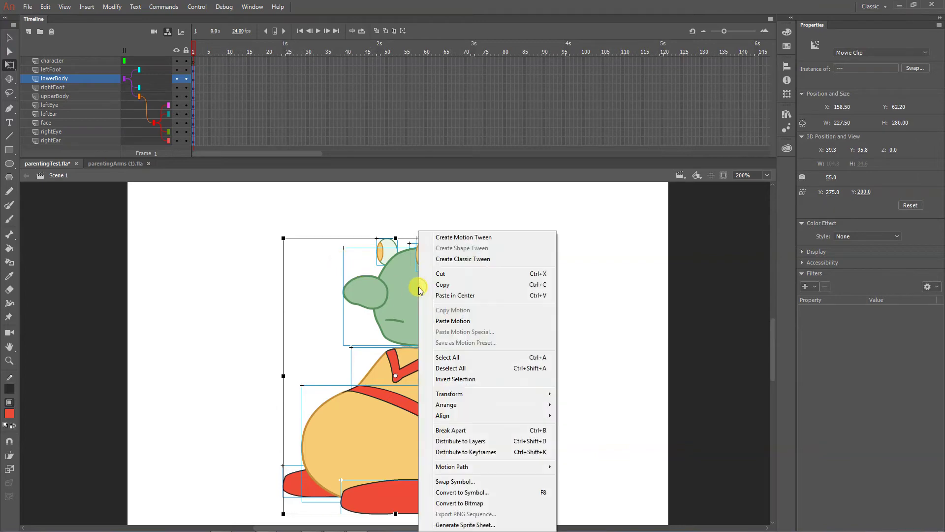
pyautogui.click(473, 492)
pyautogui.click(525, 131)
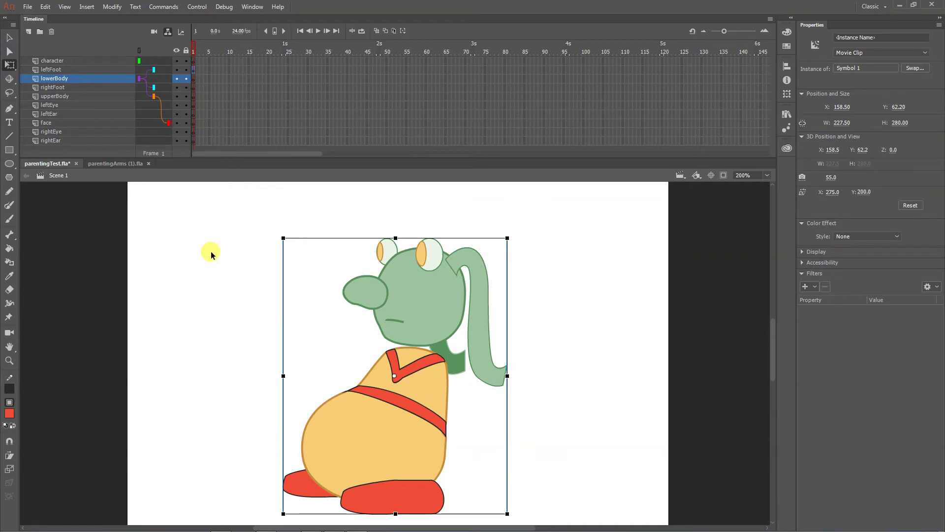
pyautogui.click(62, 70)
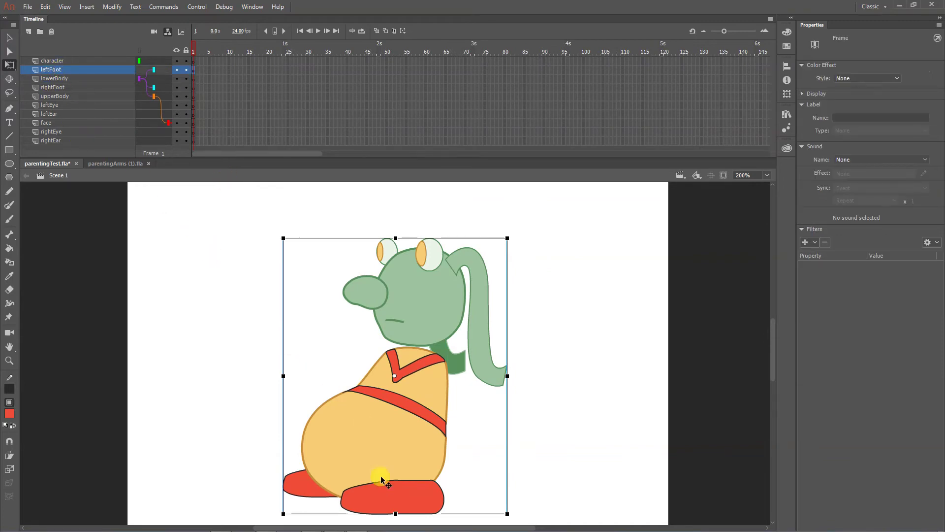
pyautogui.doubleClick(395, 492)
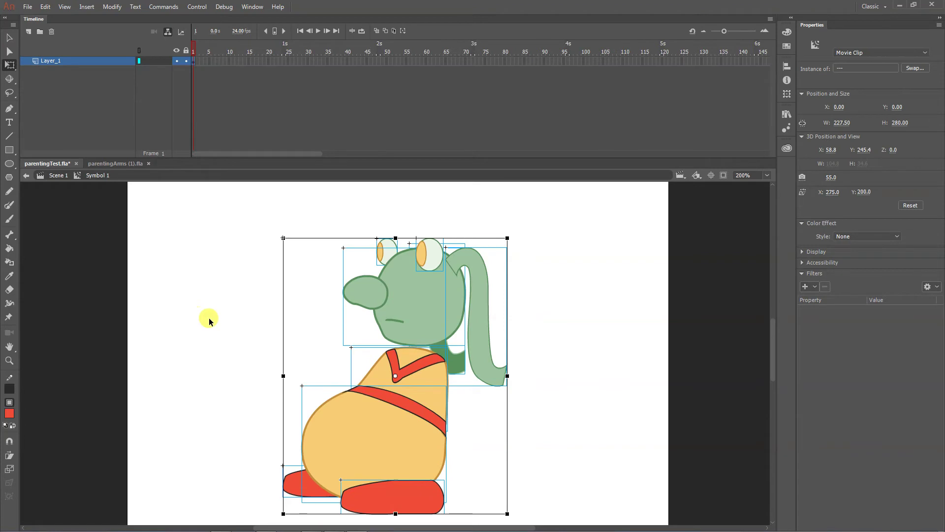
pyautogui.hotkey('ctrl', 'z')
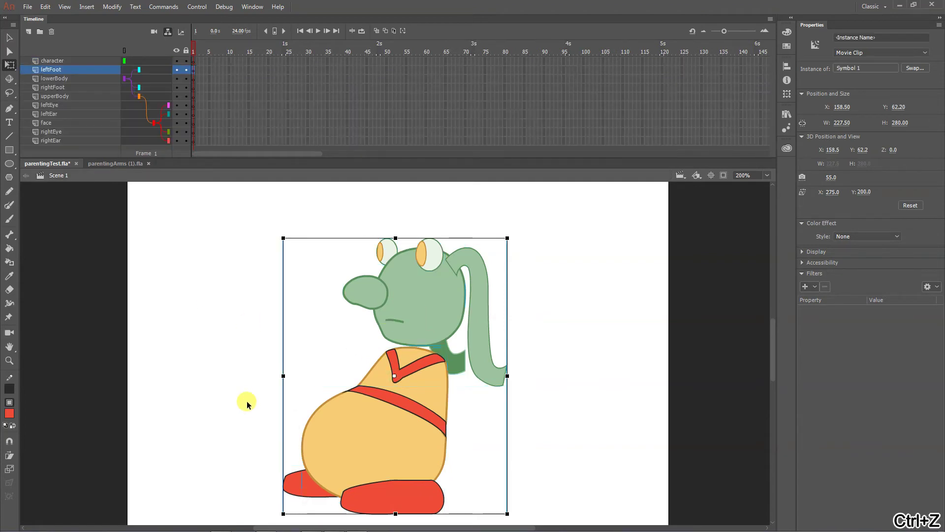
pyautogui.hotkey('ctrl', 'z')
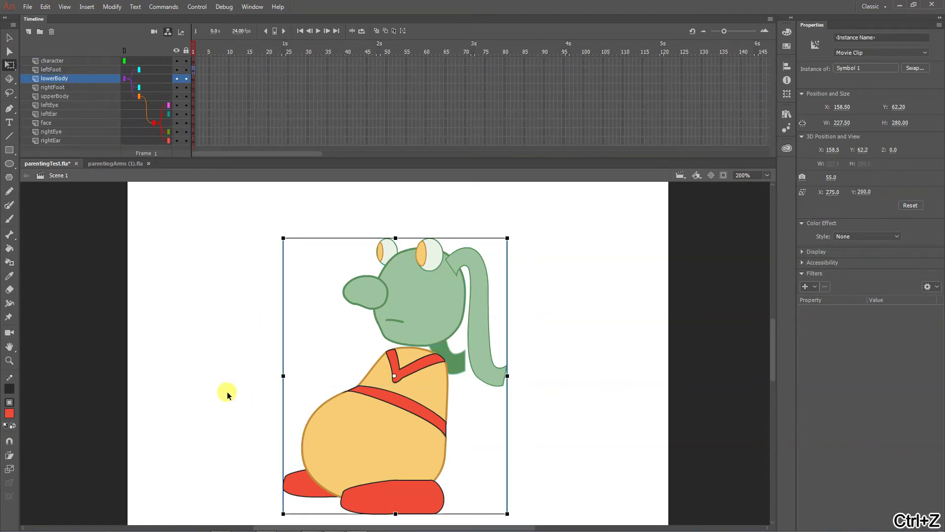
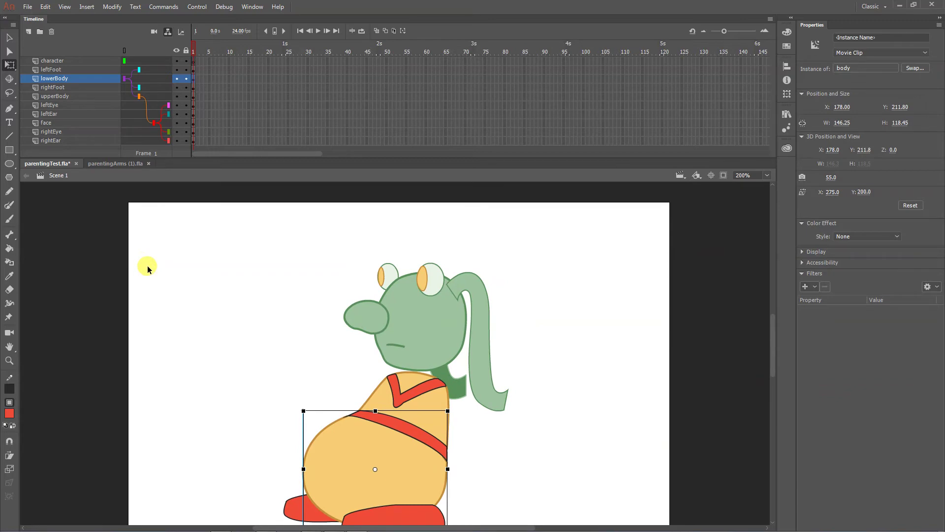
# Draw a red rectangle about 111 by 75 px on the character layer in the stage's upper-left corner
pyautogui.click(60, 60)
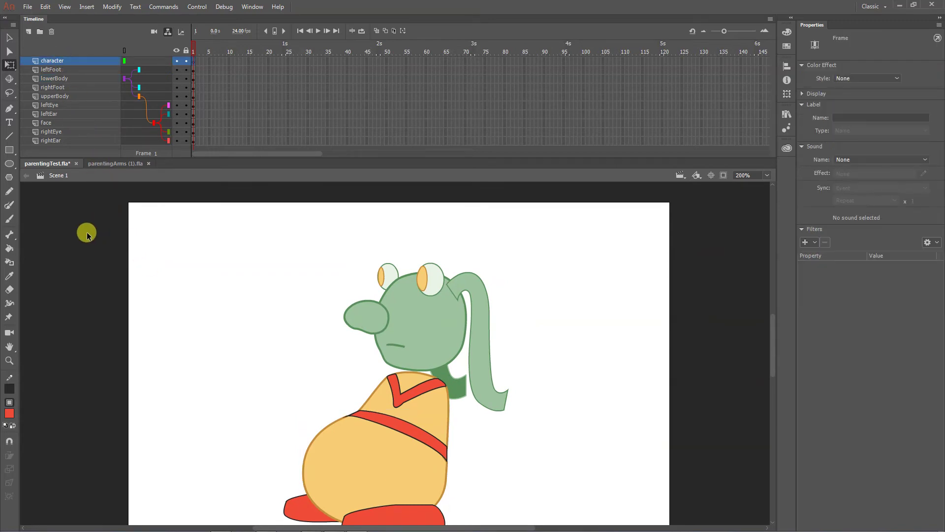
pyautogui.click(9, 151)
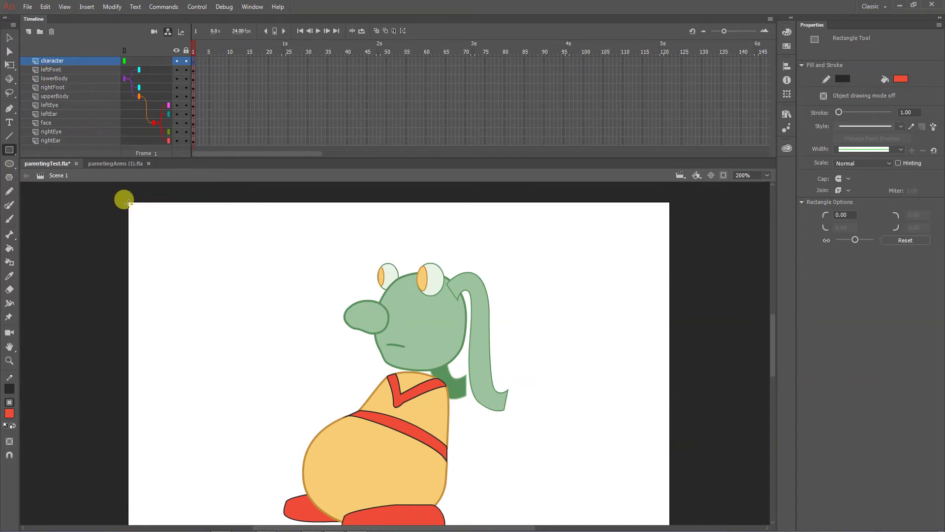
pyautogui.moveTo(127, 201); pyautogui.dragTo(237, 276)
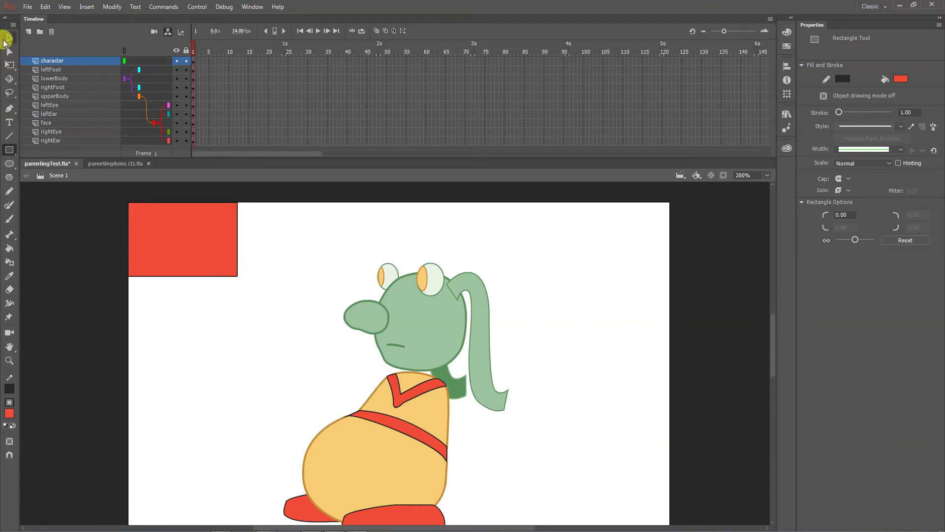
# Convert the red rectangle into a movie clip symbol named wholeCharacter
pyautogui.click(8, 38)
pyautogui.click(167, 238)
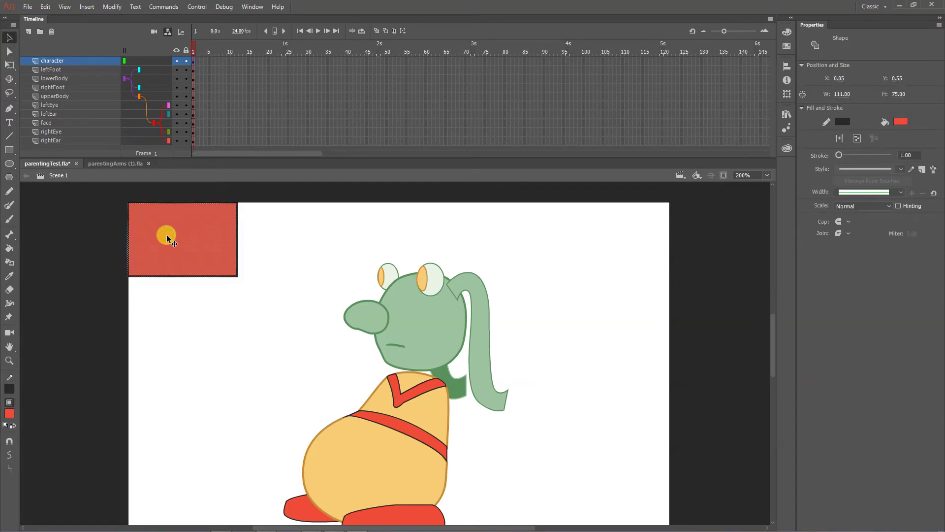
pyautogui.rightClick(164, 229)
pyautogui.click(223, 481)
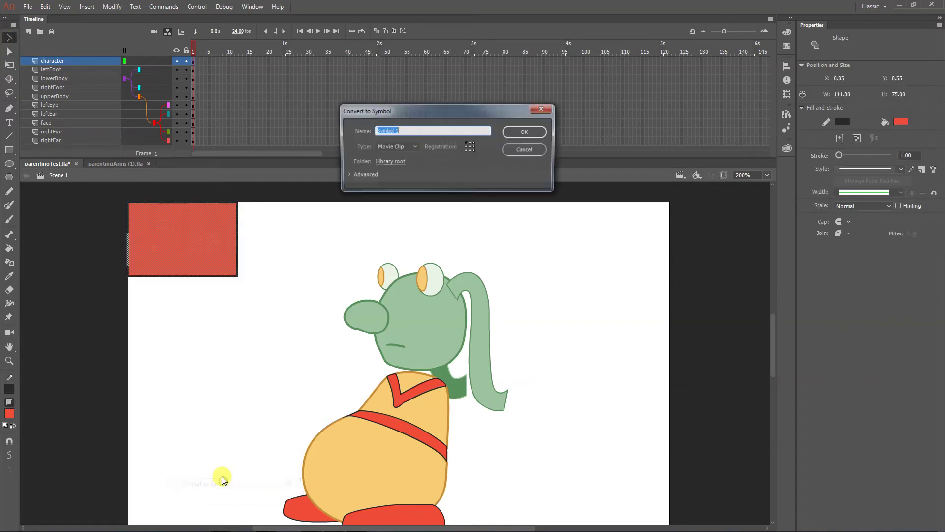
pyautogui.write('wholeCharacter')
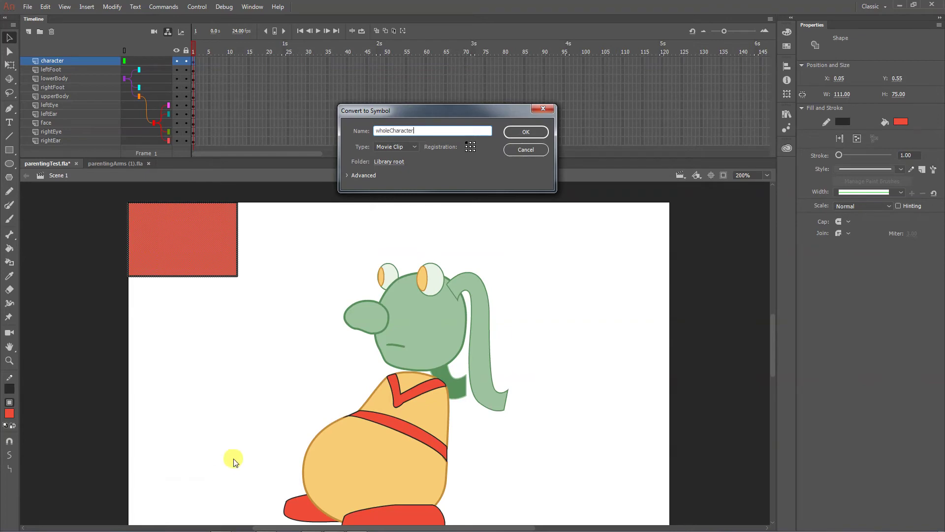
pyautogui.click(525, 130)
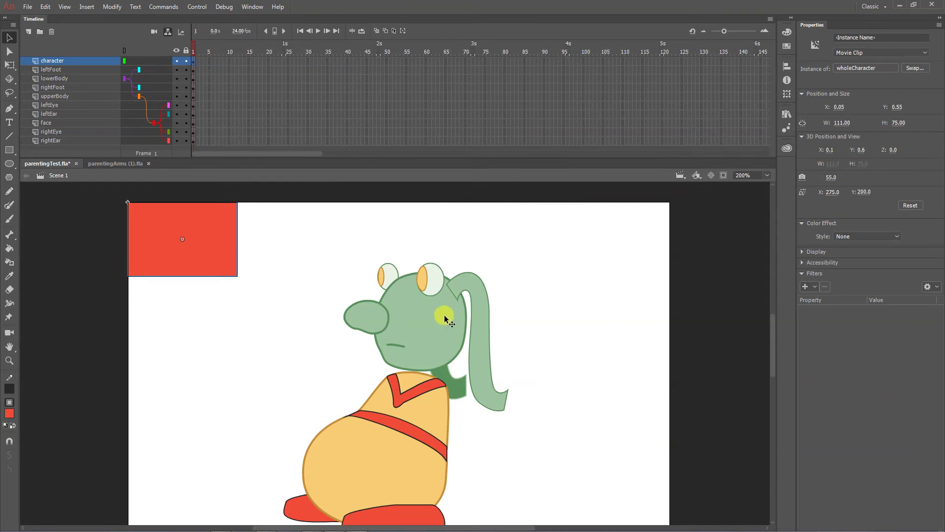
# Cut all the body part layers, from leftFoot through rightEar, out of the main timeline
pyautogui.click(62, 69)
pyautogui.keyDown('shift'); pyautogui.click(50, 141); pyautogui.keyUp('shift')
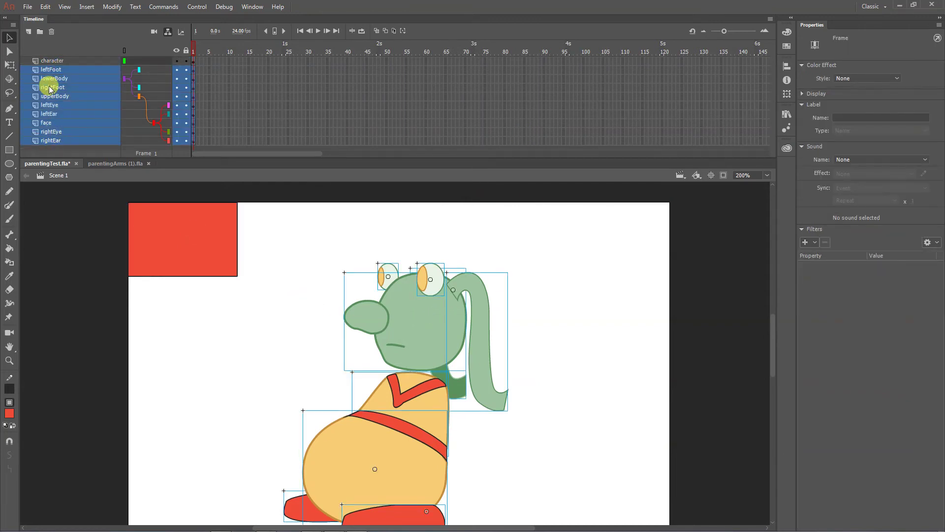
pyautogui.rightClick(49, 88)
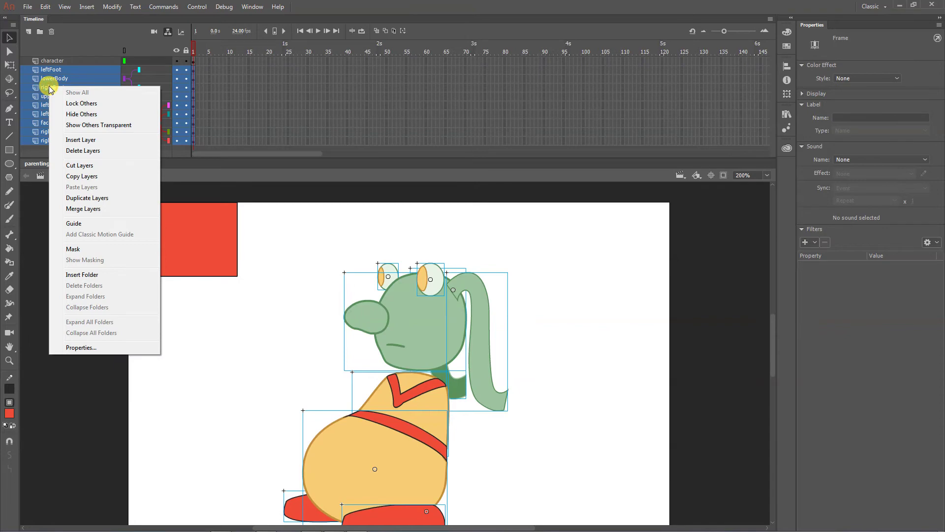
pyautogui.click(94, 168)
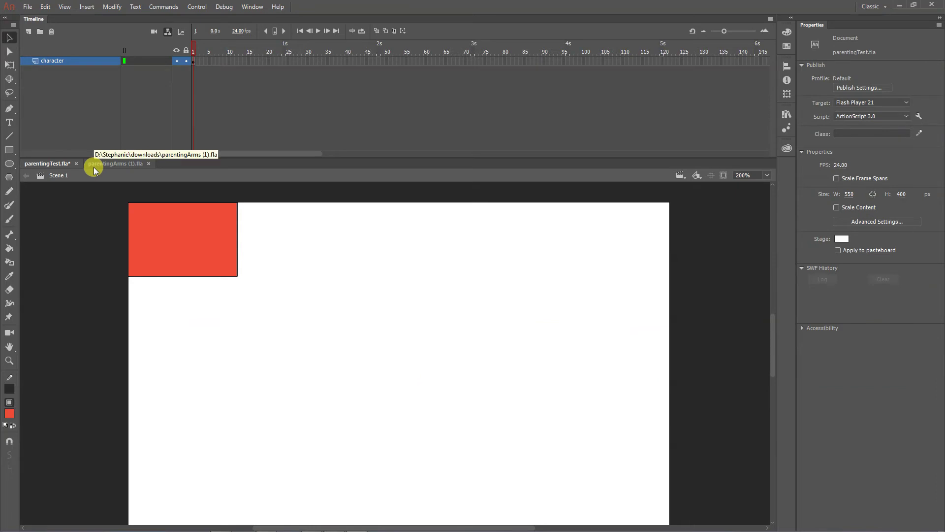
# Open the wholeCharacter movie clip for editing and paste the cut body part layers above Layer_1
pyautogui.click(171, 227)
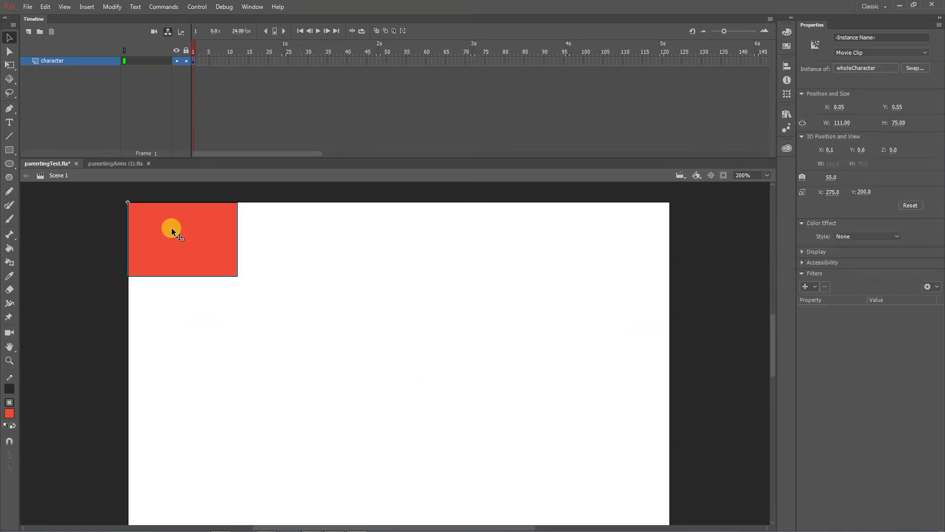
pyautogui.doubleClick(170, 228)
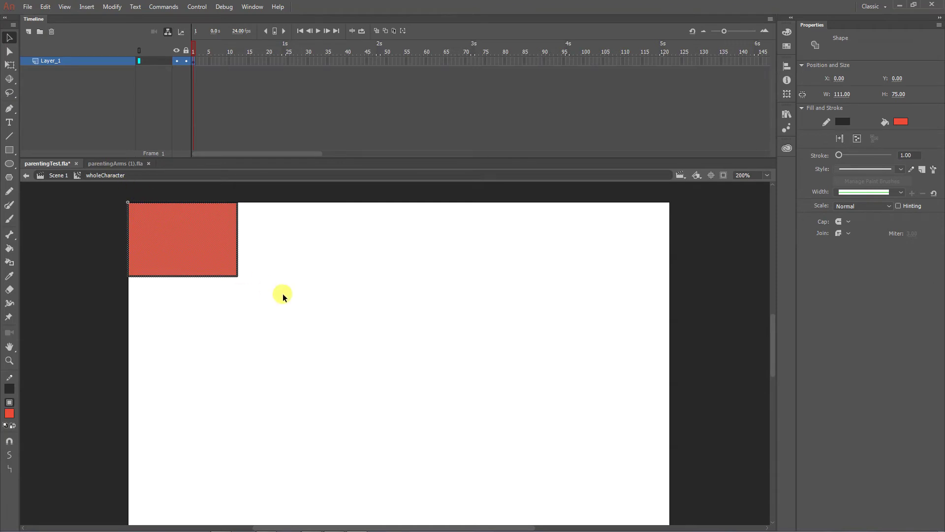
pyautogui.rightClick(62, 60)
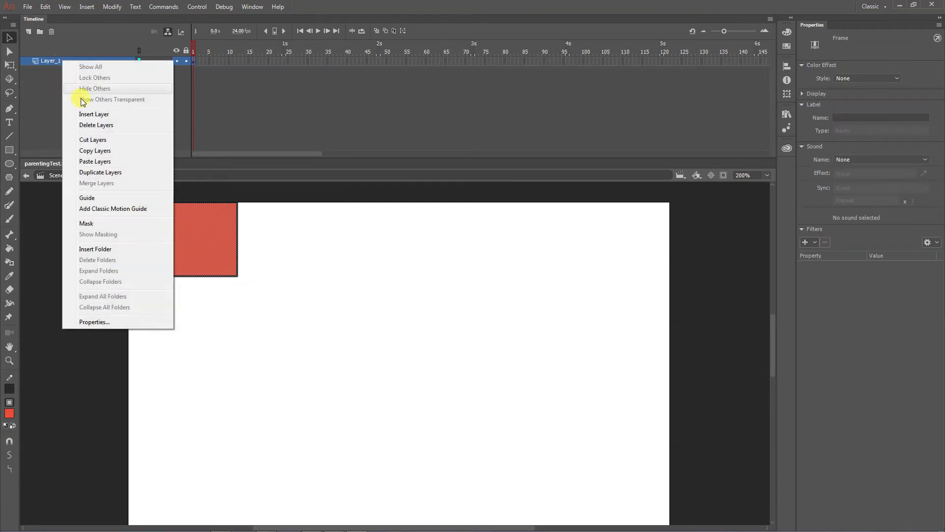
pyautogui.click(91, 163)
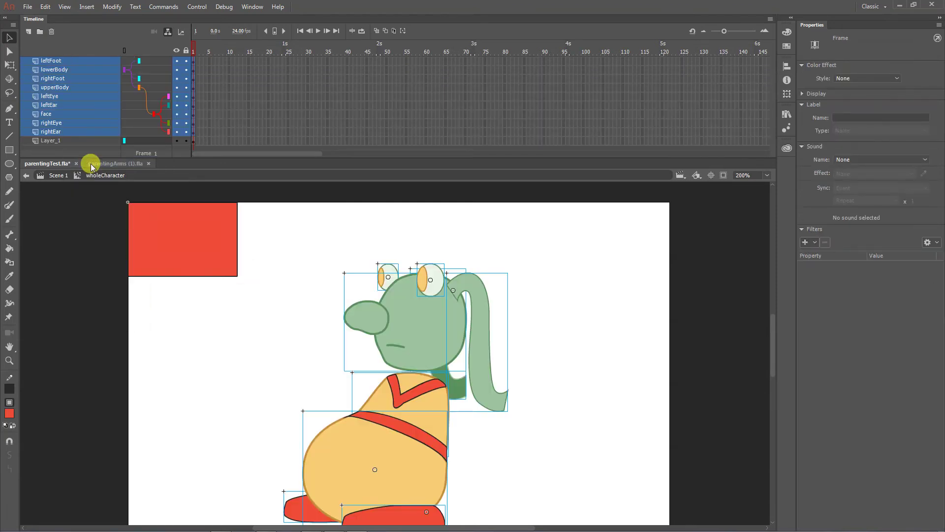
# Delete the red rectangle from Layer_1 inside wholeCharacter and return to Scene 1
pyautogui.click(181, 329)
pyautogui.click(172, 246)
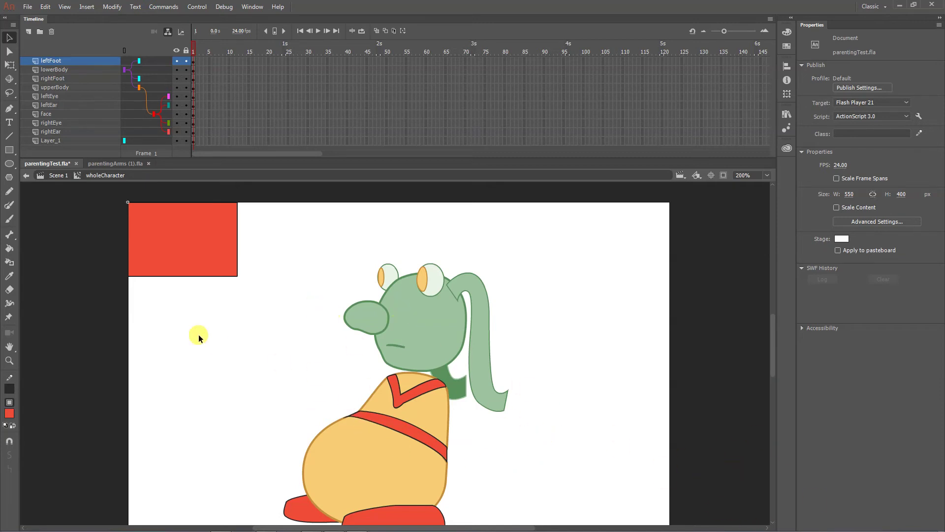
pyautogui.click(160, 219)
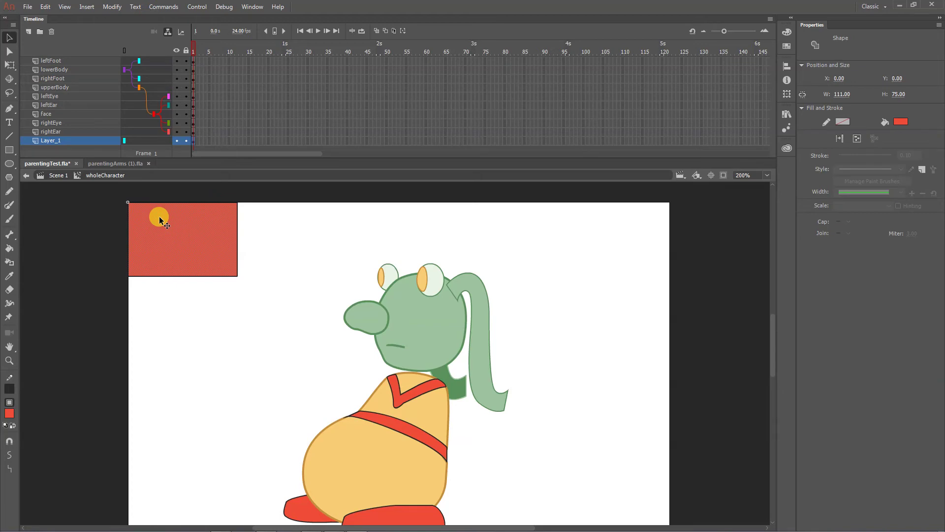
pyautogui.press('Delete')
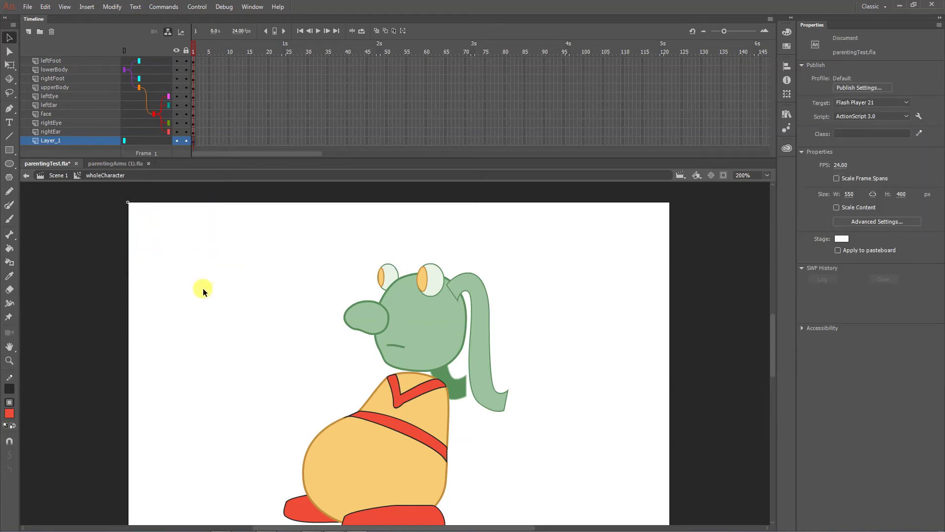
pyautogui.click(57, 175)
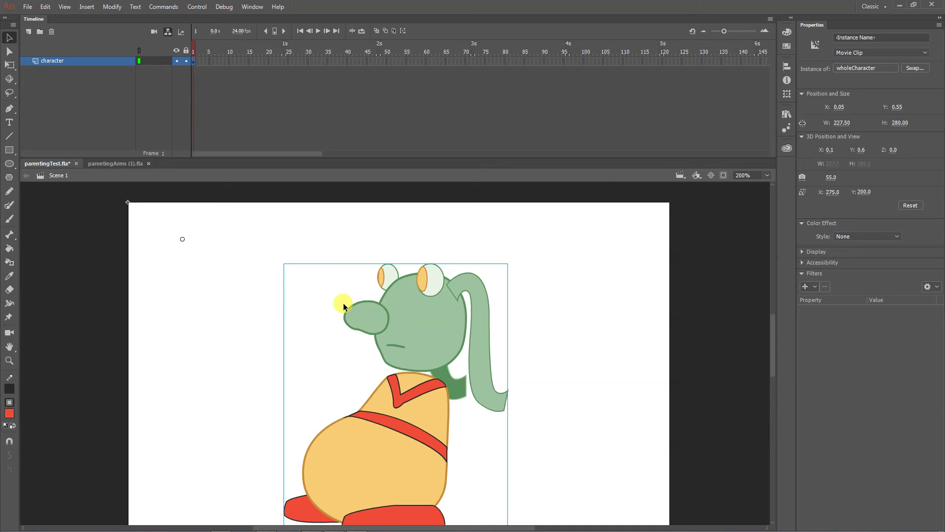
pyautogui.click(117, 163)
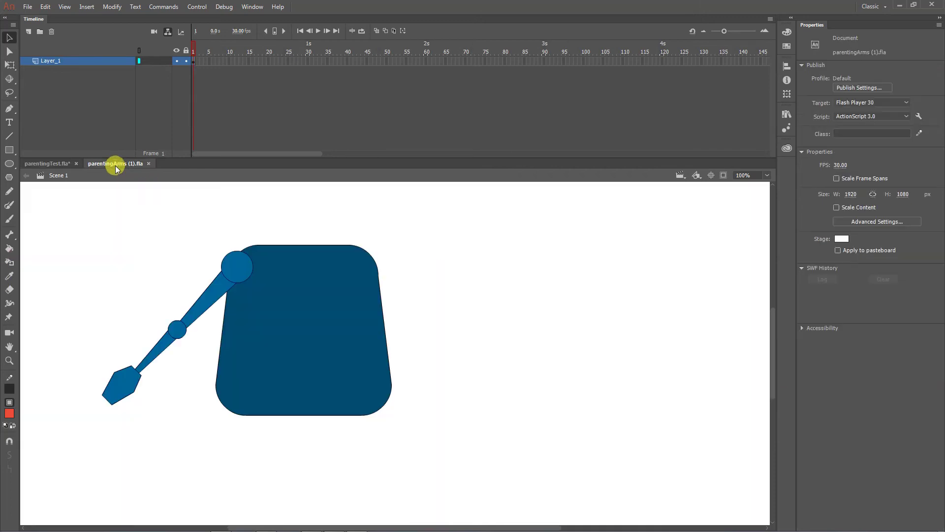
pyautogui.click(43, 164)
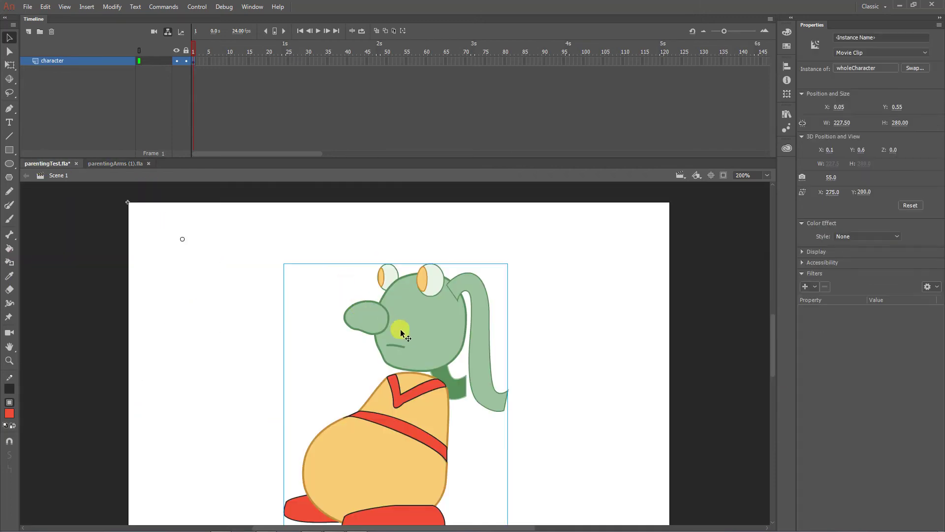
# Inside wholeCharacter, move the lower body around with its parented parts, placing it at about X 186.55, Y 232.80
pyautogui.doubleClick(401, 328)
pyautogui.click(387, 450)
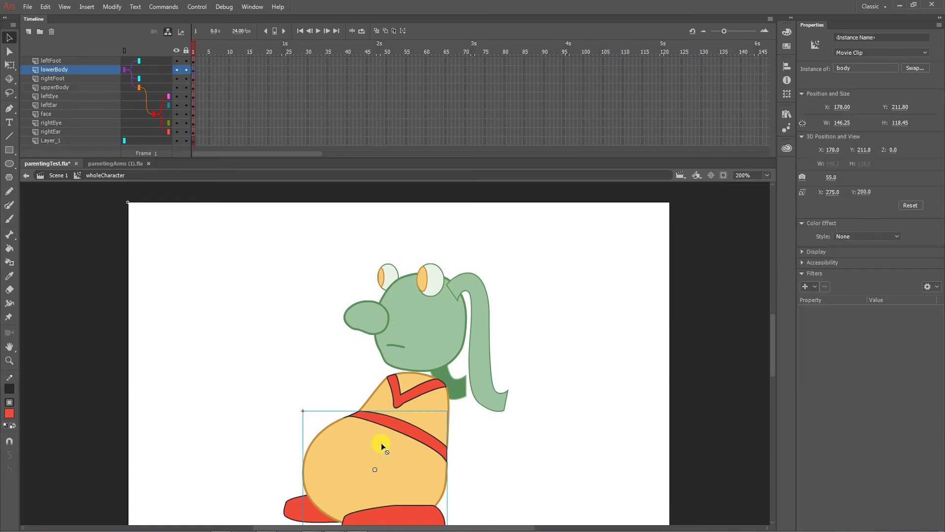
pyautogui.press('w')
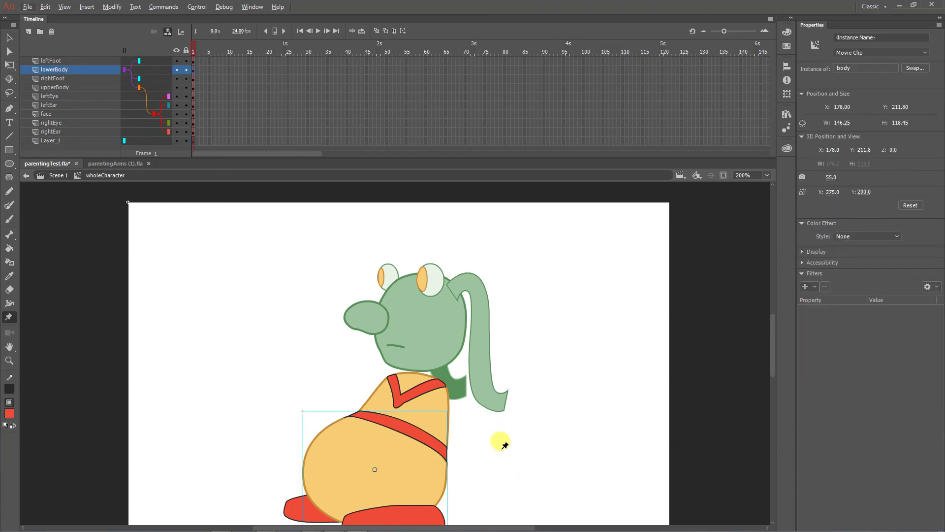
pyautogui.scroll(-1, 493, 433)
pyautogui.hscroll(1, 492, 433)
pyautogui.press('v')
pyautogui.hotkey('alt', 'v')
pyautogui.click(371, 399)
pyautogui.moveTo(377, 397); pyautogui.dragTo(379, 419)
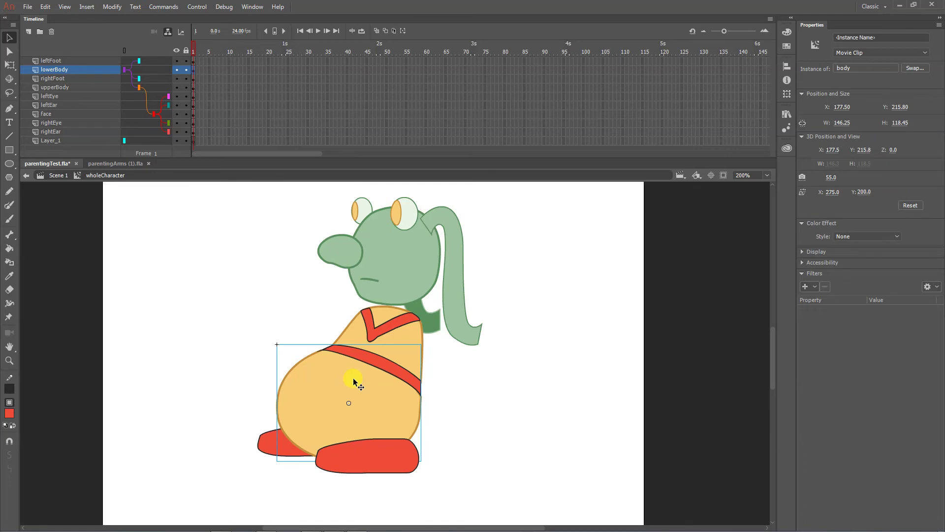
pyautogui.moveTo(350, 379); pyautogui.dragTo(375, 372)
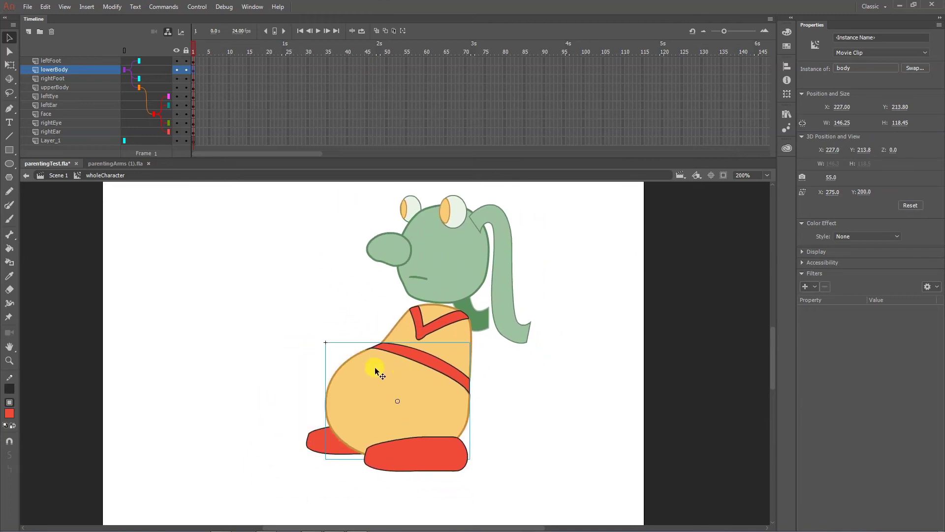
pyautogui.moveTo(433, 395); pyautogui.dragTo(394, 410)
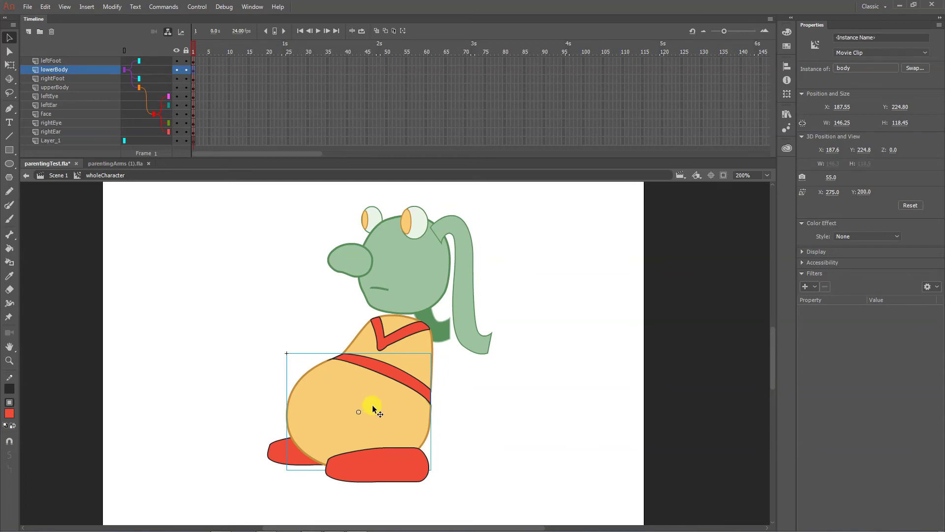
pyautogui.moveTo(398, 420)
pyautogui.mouseDown()
pyautogui.moveTo(422, 432)
pyautogui.moveTo(397, 427)
pyautogui.mouseUp()
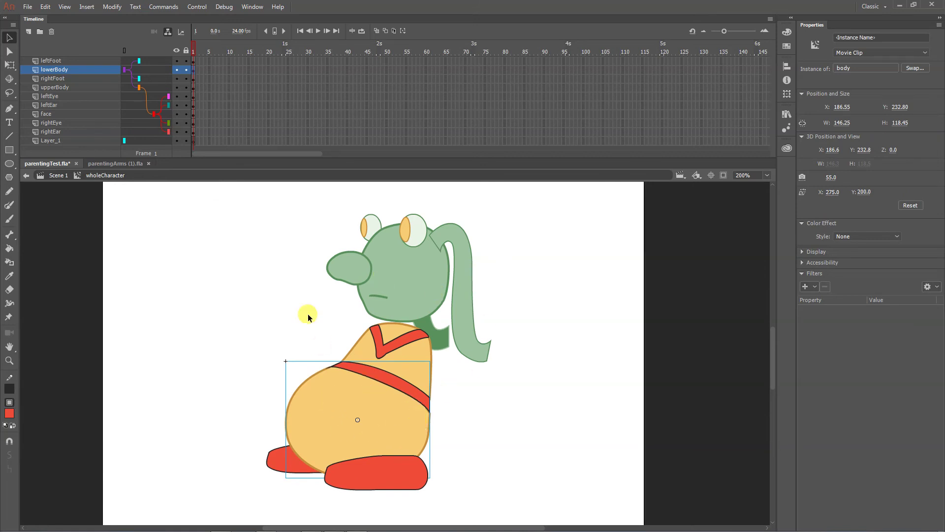
# Return to Scene 1 and move the wholeCharacter instance to about X -12.95, Y 5.05
pyautogui.click(57, 175)
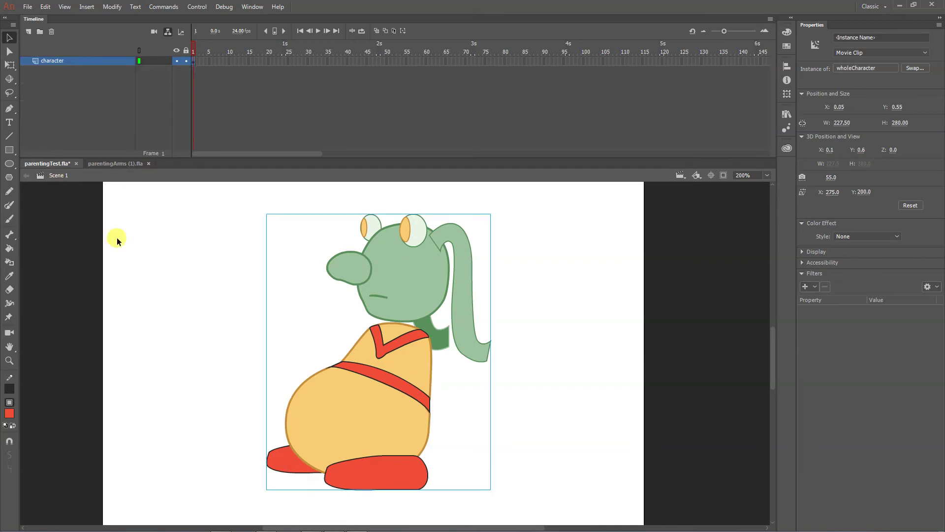
pyautogui.moveTo(363, 415)
pyautogui.mouseDown()
pyautogui.moveTo(360, 433)
pyautogui.moveTo(344, 386)
pyautogui.moveTo(398, 408)
pyautogui.moveTo(357, 415)
pyautogui.mouseUp()
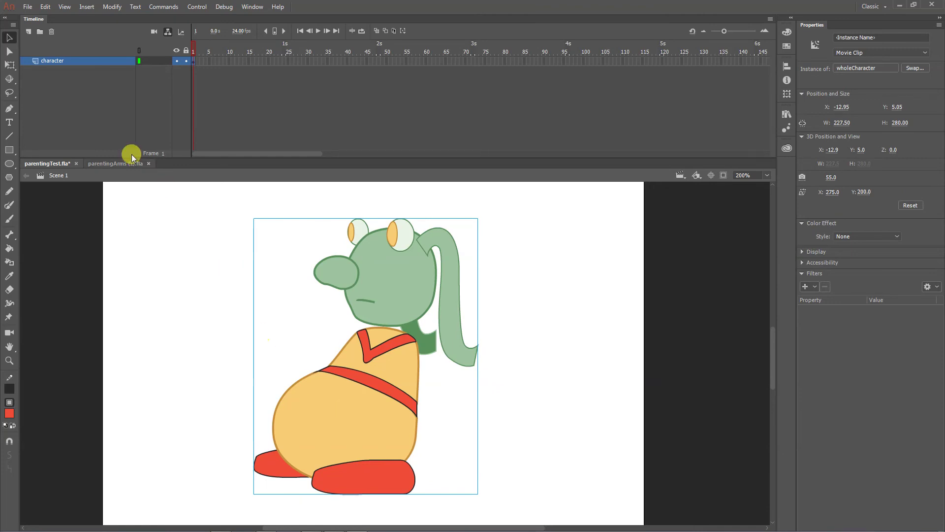
pyautogui.click(117, 163)
pyautogui.click(338, 310)
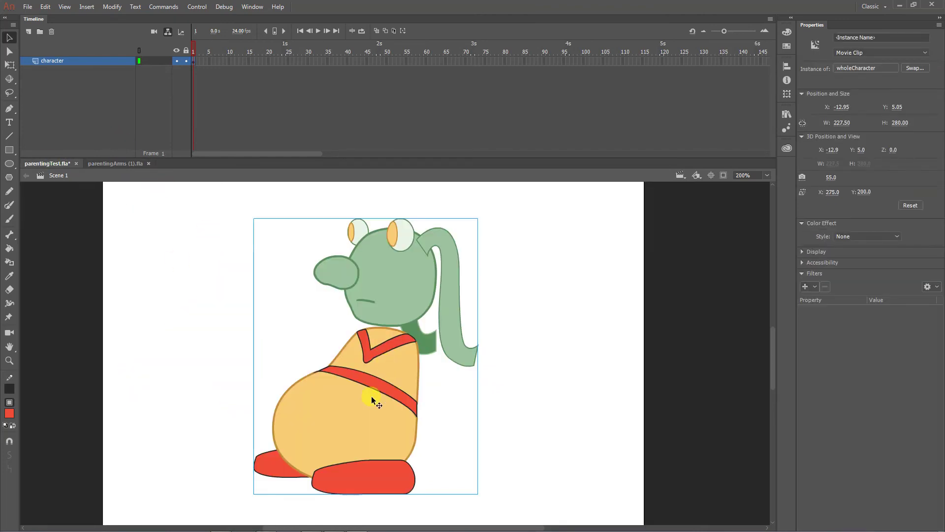
# Inside wholeCharacter, rotate the lowerBody part slightly counterclockwise with Free Transform
pyautogui.doubleClick(371, 394)
pyautogui.press('w')
pyautogui.press('q')
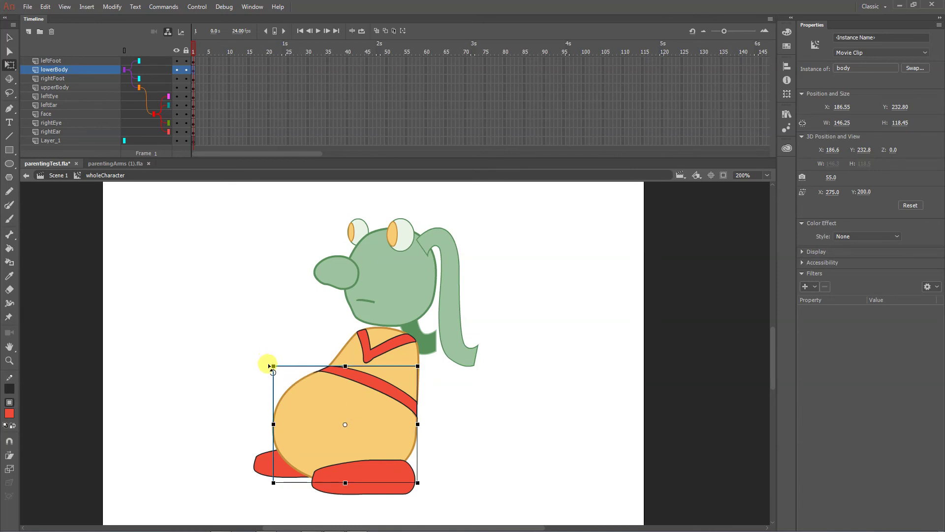
pyautogui.moveTo(257, 371)
pyautogui.mouseDown()
pyautogui.moveTo(297, 354)
pyautogui.moveTo(239, 382)
pyautogui.moveTo(285, 359)
pyautogui.moveTo(249, 371)
pyautogui.moveTo(300, 364)
pyautogui.moveTo(260, 363)
pyautogui.moveTo(244, 378)
pyautogui.moveTo(296, 362)
pyautogui.moveTo(268, 374)
pyautogui.mouseUp()
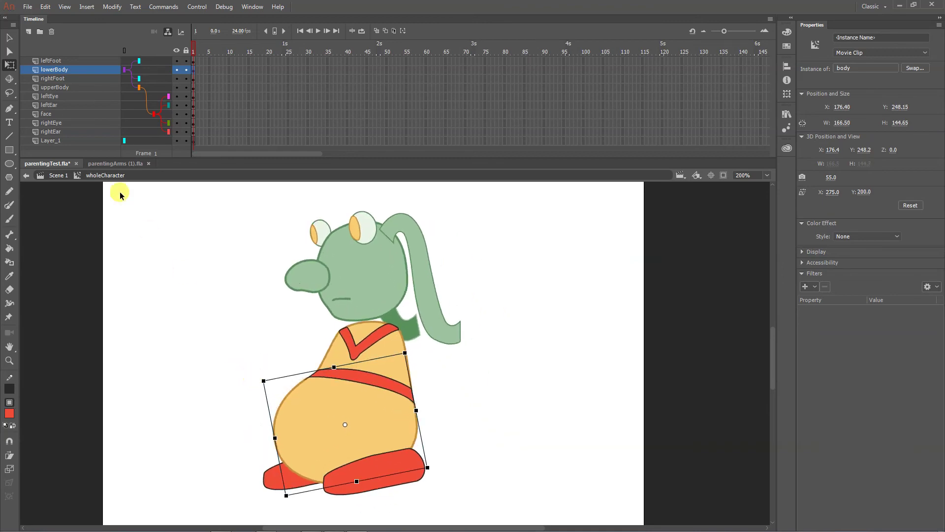
# Return to Scene 1 and move the wholeCharacter instance to about X -18.45, Y -7.45
pyautogui.click(58, 176)
pyautogui.moveTo(370, 418)
pyautogui.mouseDown()
pyautogui.moveTo(344, 412)
pyautogui.moveTo(497, 394)
pyautogui.moveTo(340, 388)
pyautogui.moveTo(447, 416)
pyautogui.moveTo(365, 406)
pyautogui.mouseUp()
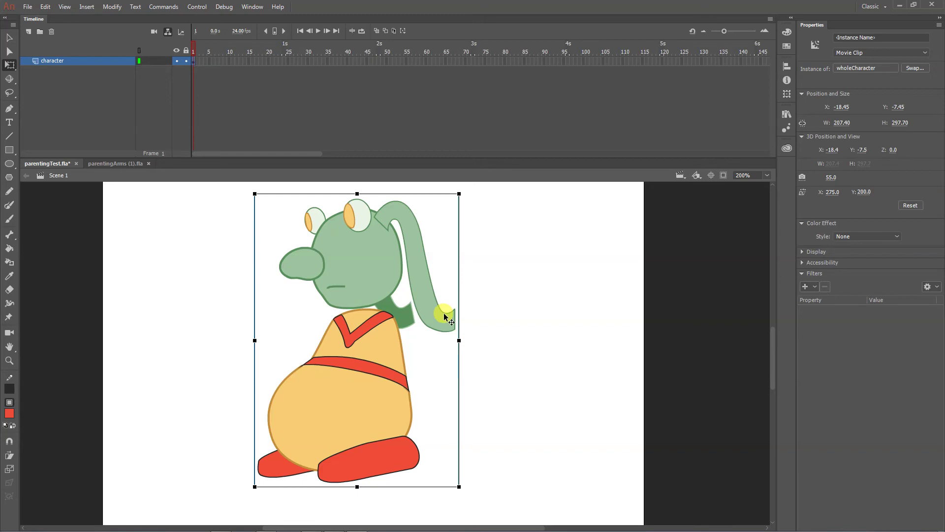
pyautogui.doubleClick(382, 253)
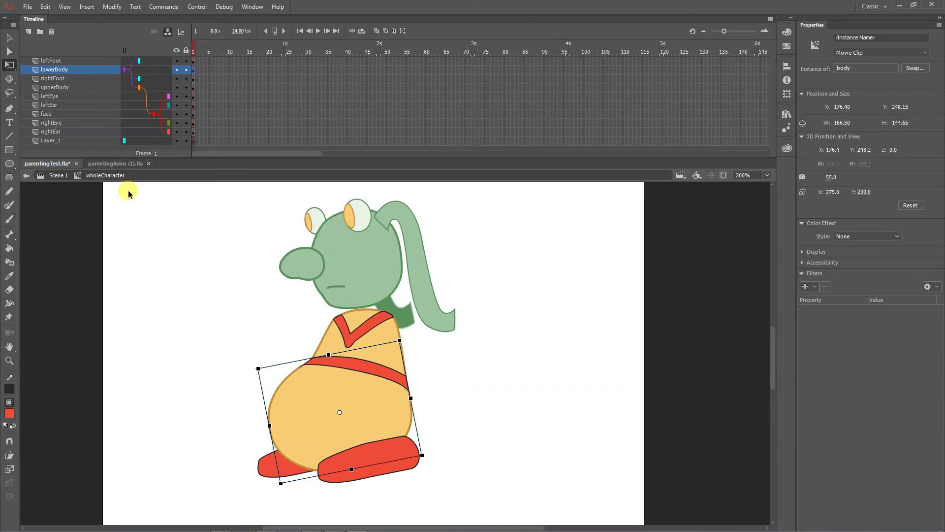
pyautogui.click(58, 176)
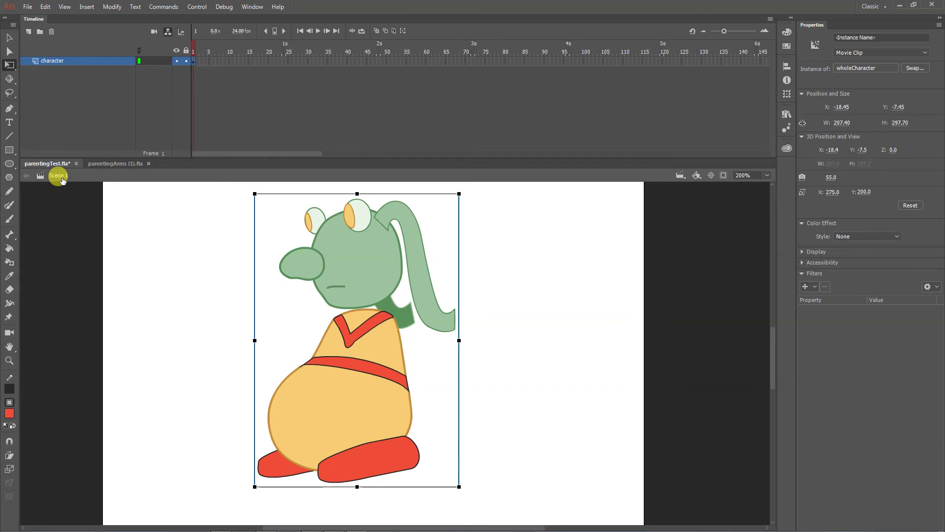
# Examine the previews of the individual body part symbols in the parentingTest.fla library
pyautogui.click(786, 115)
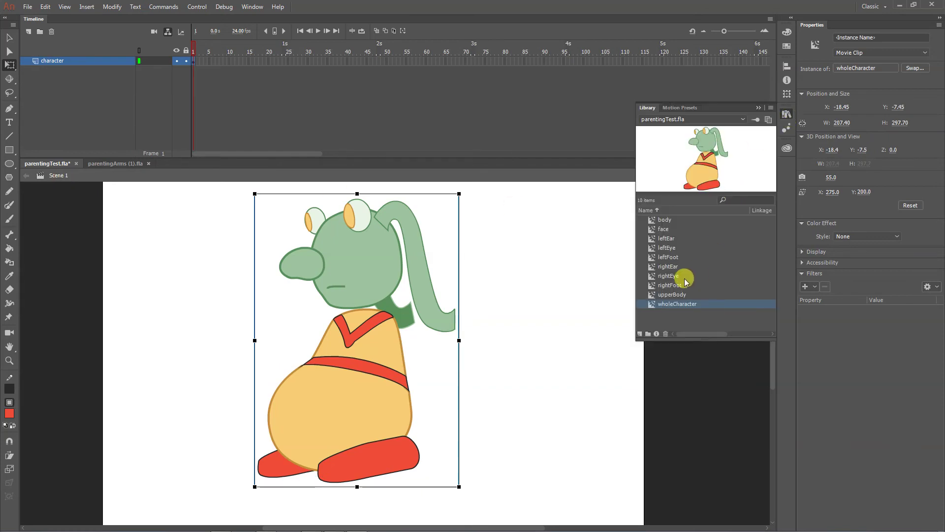
pyautogui.click(672, 294)
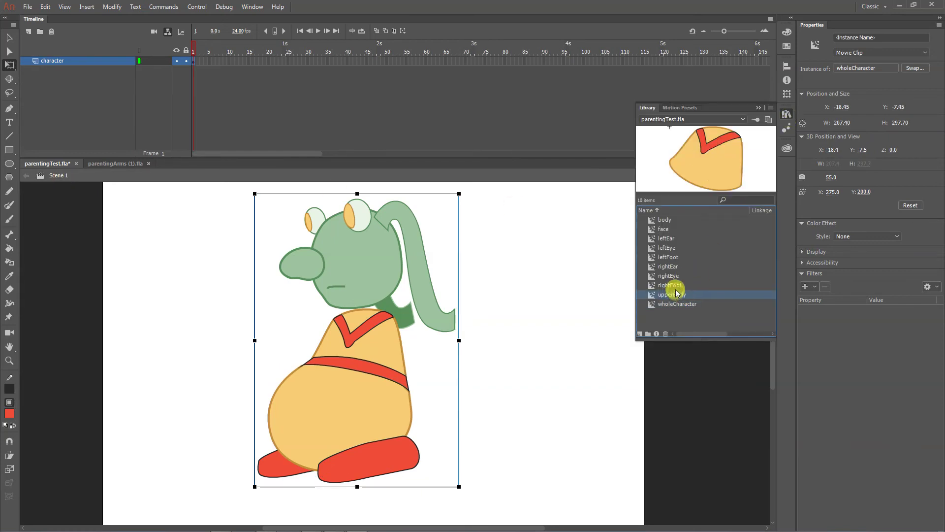
pyautogui.click(671, 285)
pyautogui.click(672, 277)
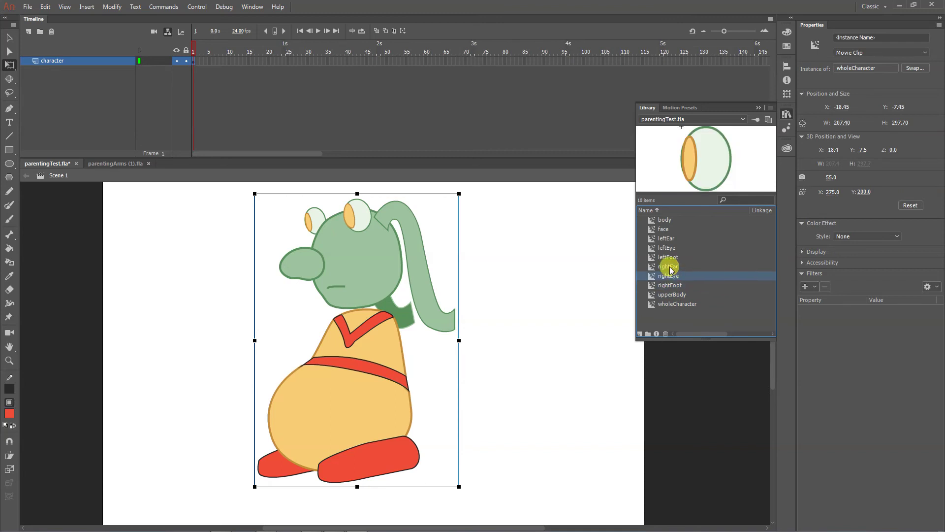
pyautogui.click(667, 267)
pyautogui.click(667, 247)
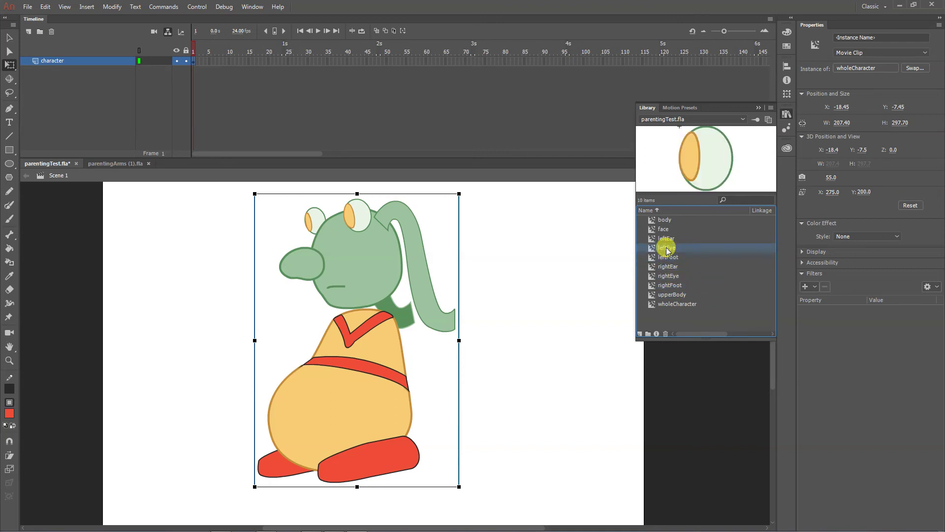
pyautogui.click(667, 239)
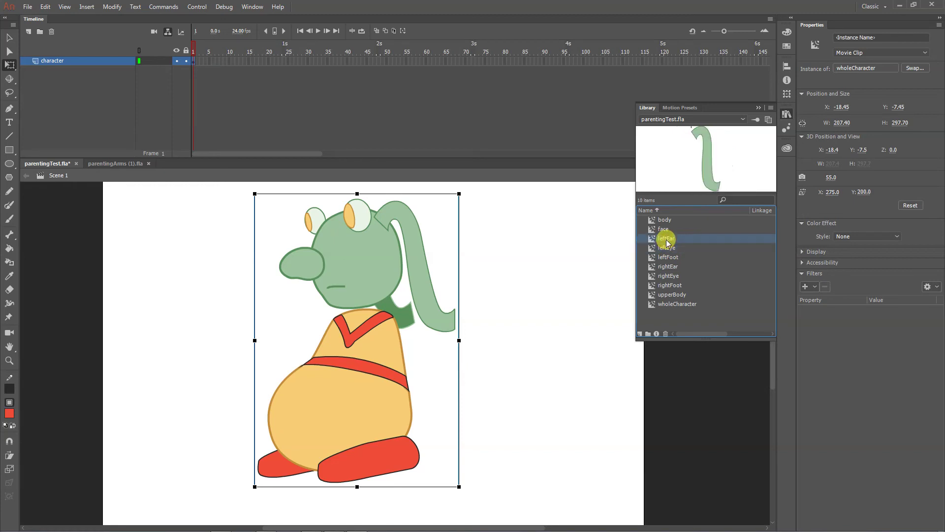
pyautogui.click(398, 317)
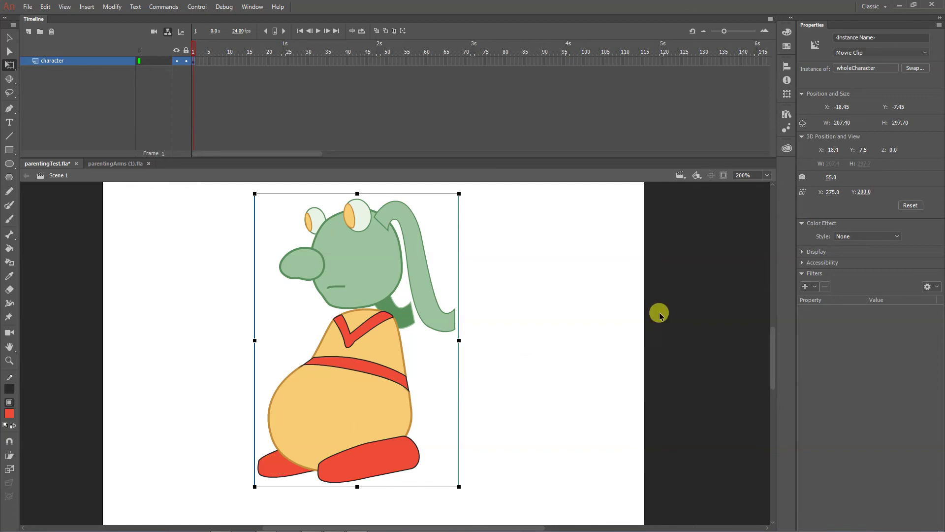
pyautogui.click(786, 112)
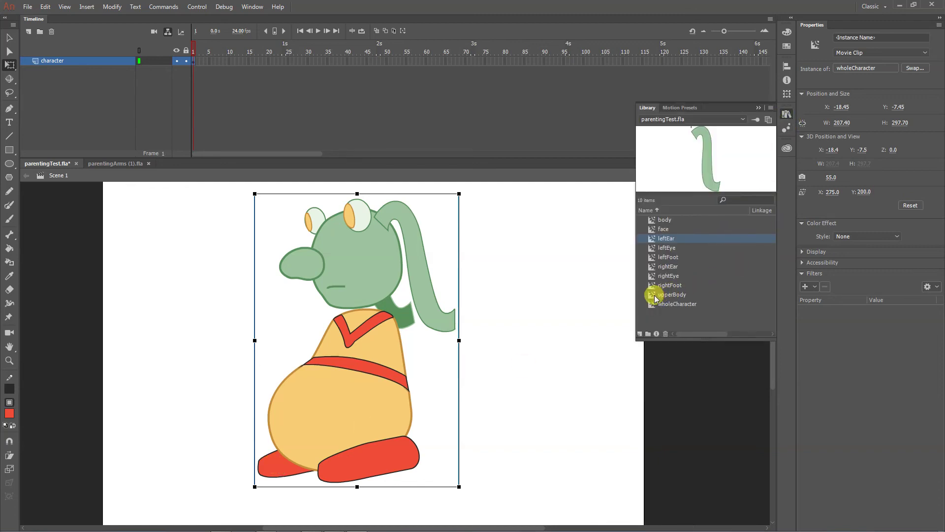
# Open the rightFoot symbol inside wholeCharacter and set the foot's fill to dark red 9F1909
pyautogui.click(284, 468)
pyautogui.doubleClick(284, 467)
pyautogui.click(278, 465)
pyautogui.doubleClick(278, 465)
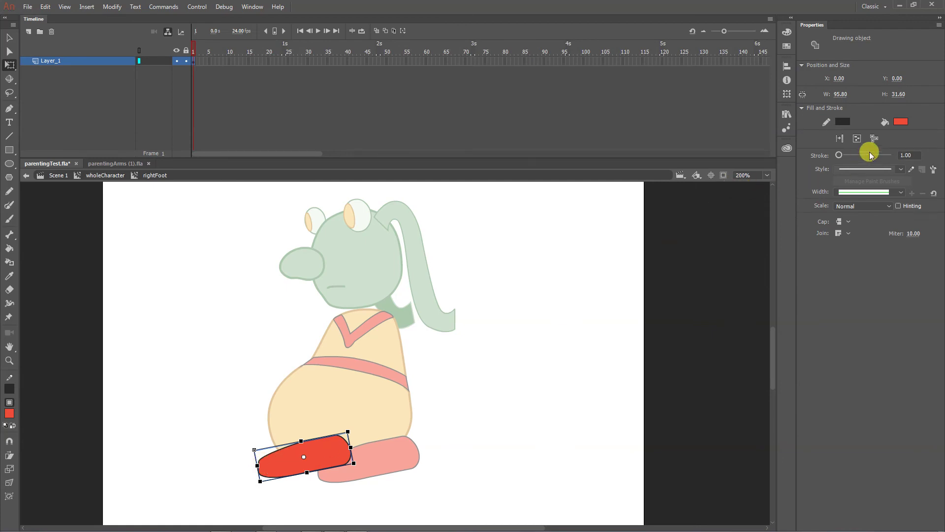
pyautogui.click(901, 121)
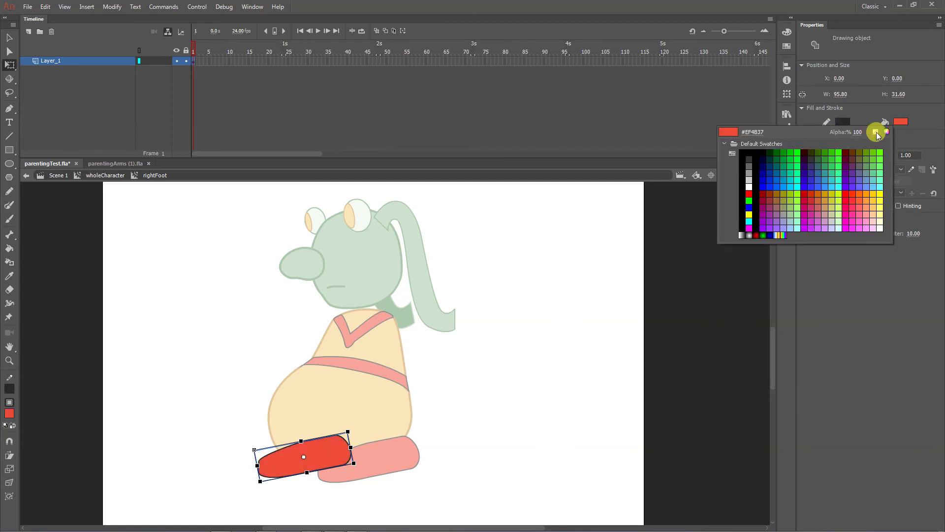
pyautogui.click(886, 132)
pyautogui.moveTo(469, 236); pyautogui.dragTo(477, 251)
pyautogui.click(565, 224)
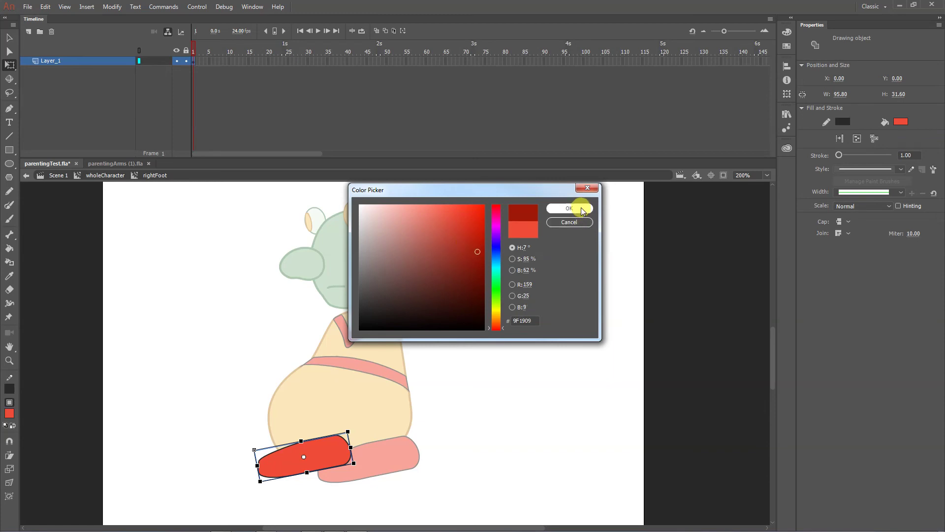
pyautogui.click(580, 208)
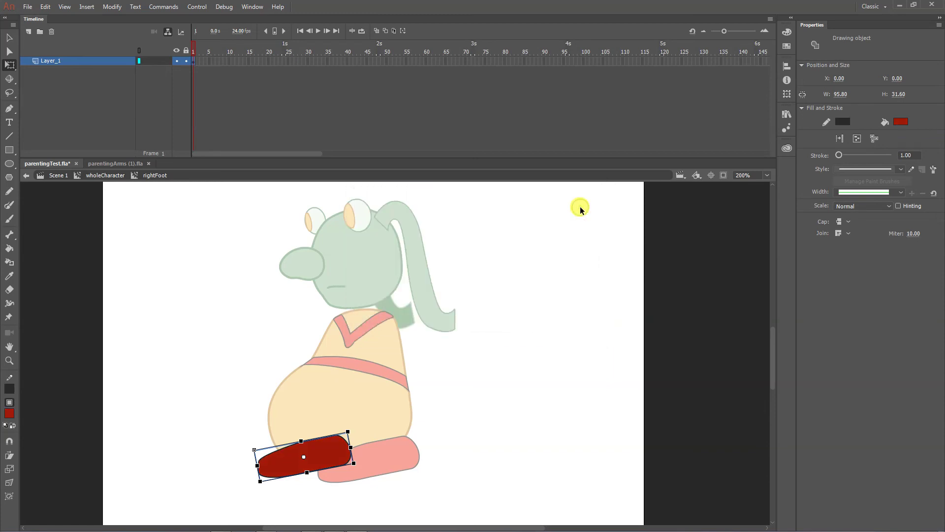
# Return from rightFoot to wholeCharacter, and select the existing upperArm instance in the parentingArms (1).fla document
pyautogui.click(88, 179)
pyautogui.click(512, 491)
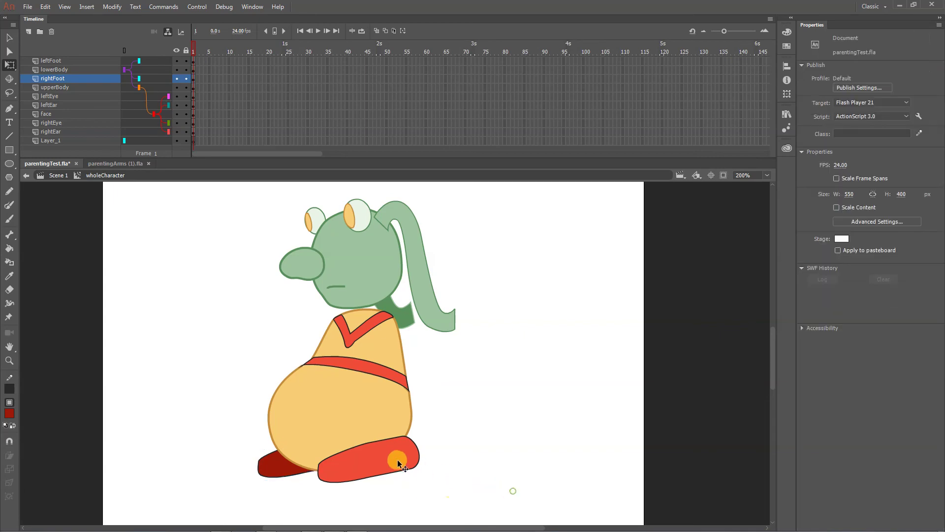
pyautogui.click(105, 162)
pyautogui.click(219, 285)
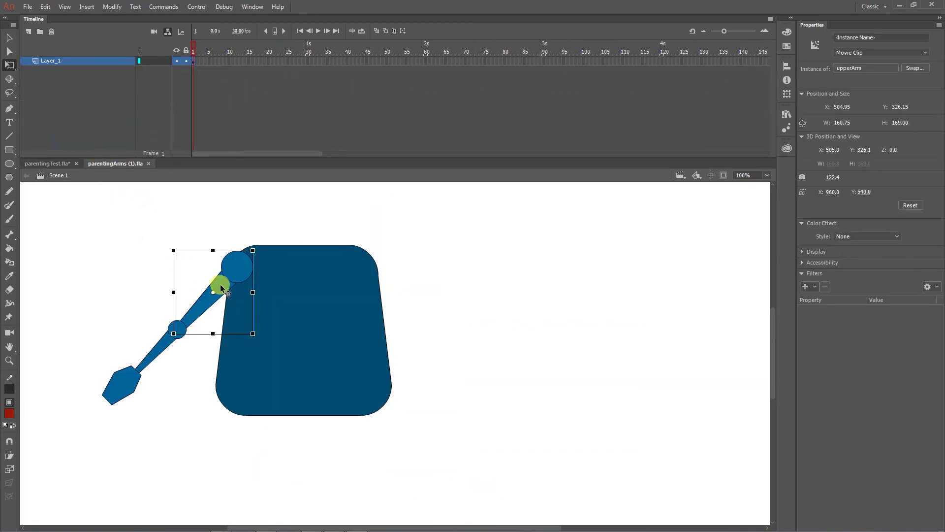
pyautogui.click(88, 6)
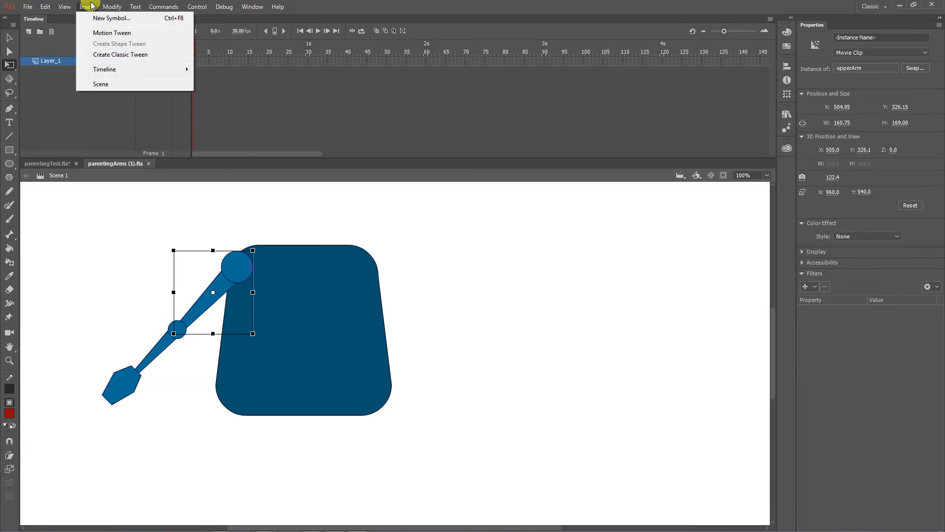
pyautogui.moveTo(109, 7)
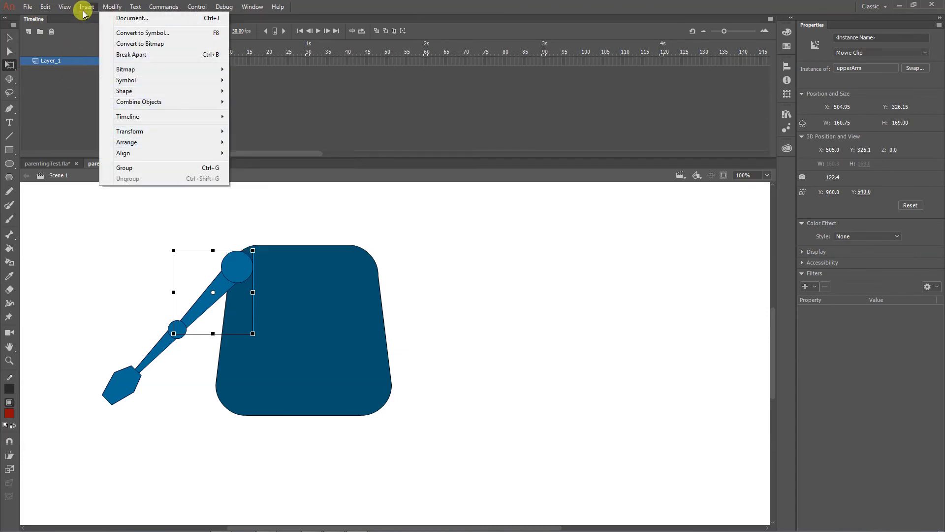
pyautogui.click(81, 268)
pyautogui.click(237, 270)
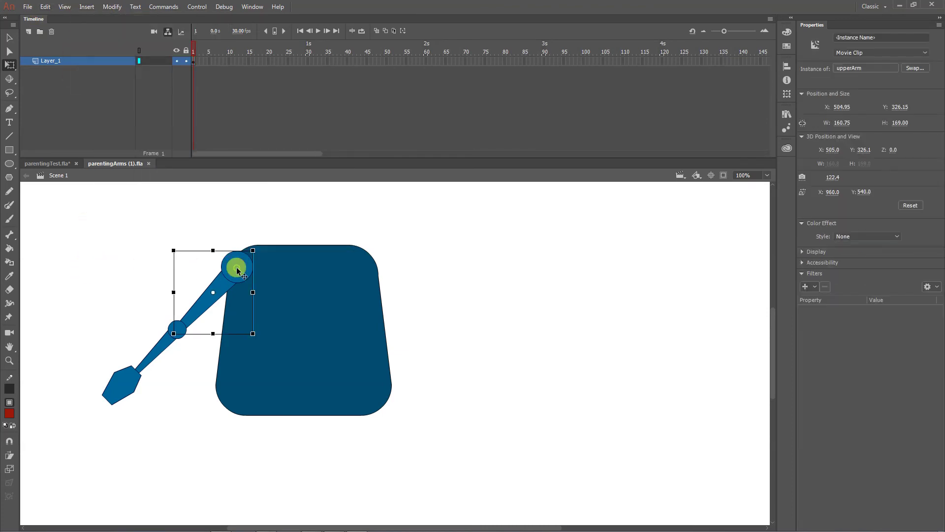
# Paste a copy of the upperArm in place, flip it horizontally, and move it to the body's opposite shoulder at X 1020.60, Y 326.15
pyautogui.hotkey('ctrl', 'c')
pyautogui.hotkey('ctrl', 'shift', 'v')
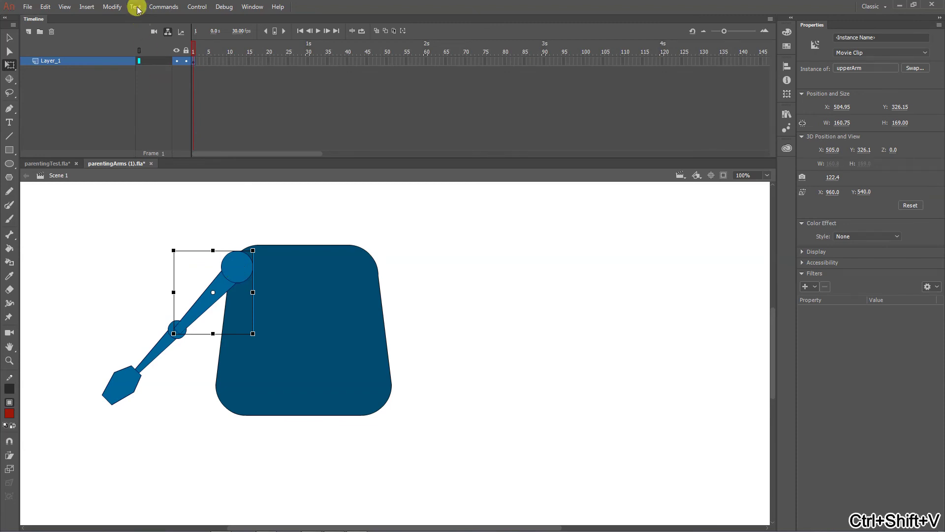
pyautogui.click(109, 7)
pyautogui.moveTo(166, 139)
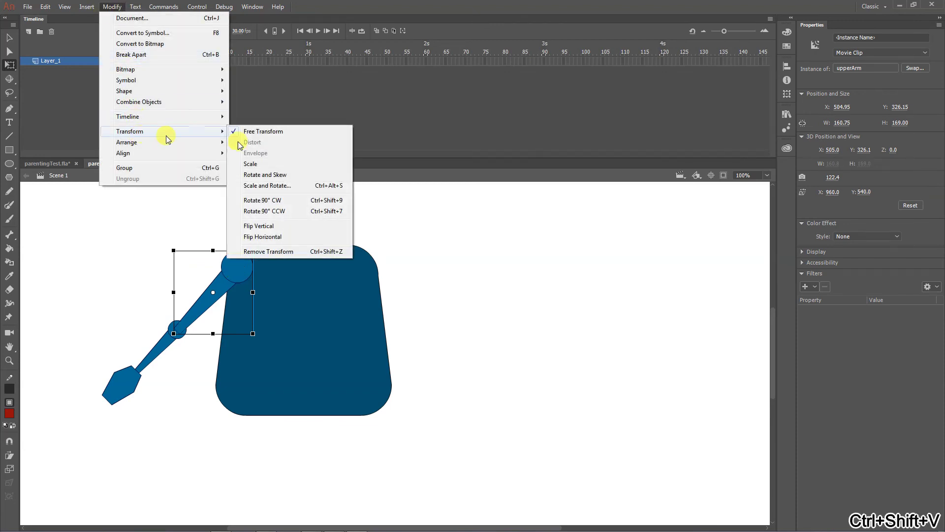
pyautogui.click(277, 237)
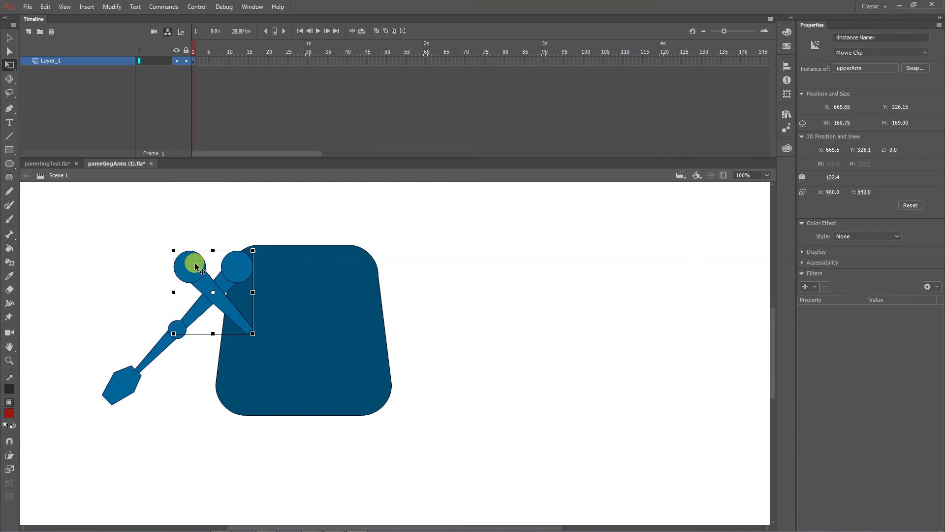
pyautogui.moveTo(196, 265); pyautogui.dragTo(370, 260)
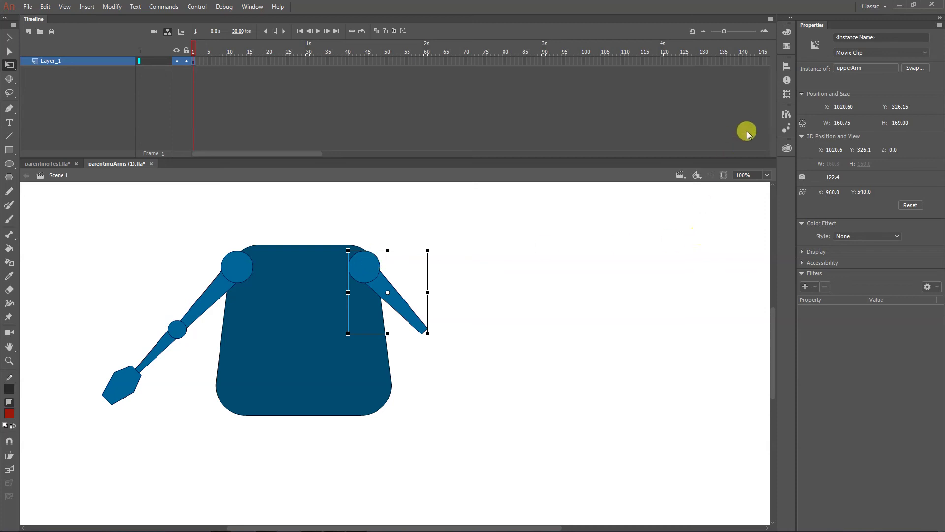
# Edit the upperArm symbol from the flipped copy, set the tapered arm shape's fill to bright green, and return to Scene 1
pyautogui.click(787, 113)
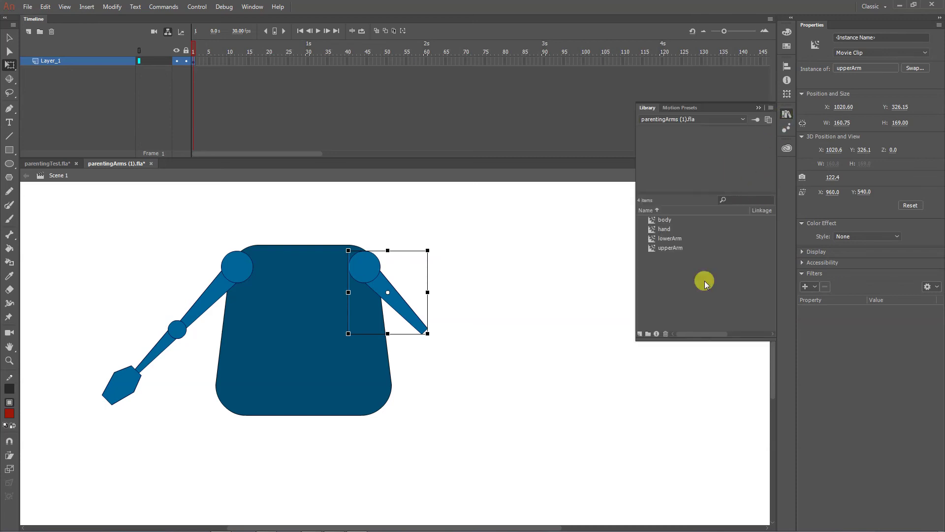
pyautogui.doubleClick(363, 267)
pyautogui.click(489, 305)
pyautogui.click(383, 292)
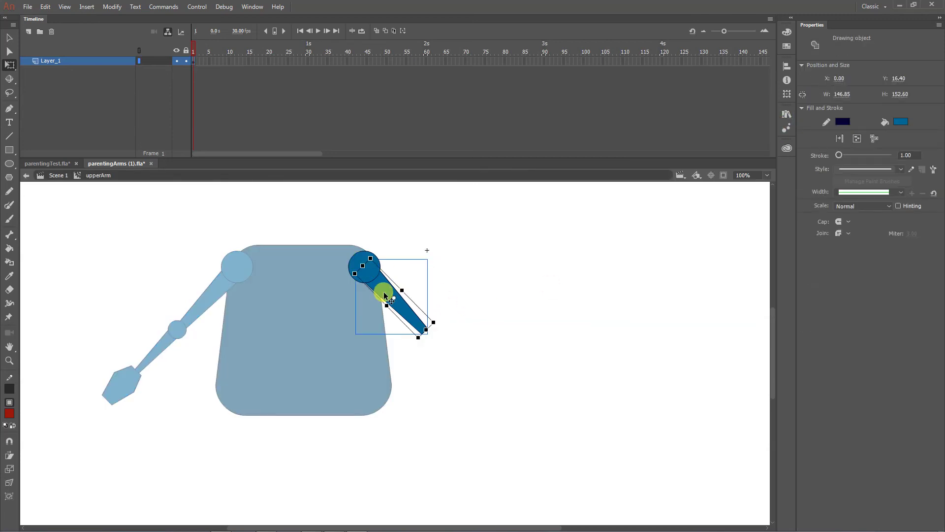
pyautogui.click(901, 123)
pyautogui.click(816, 177)
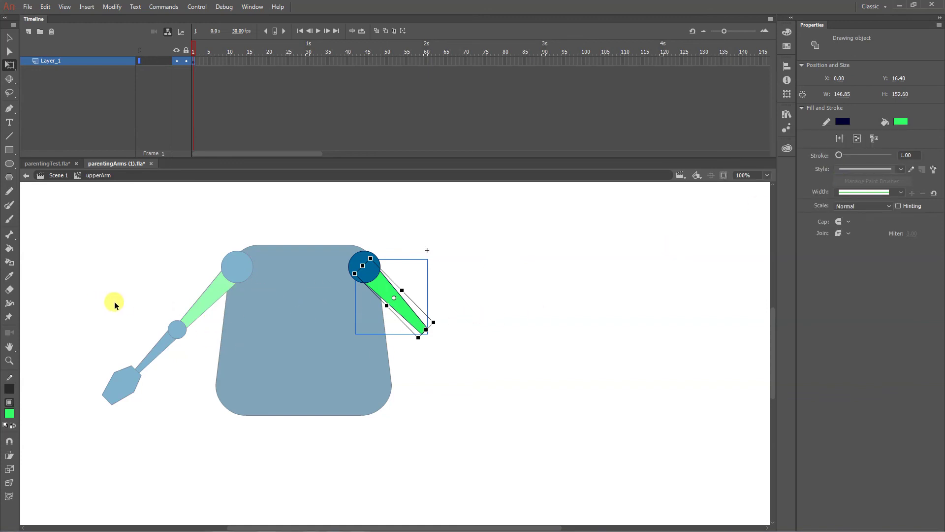
pyautogui.click(57, 175)
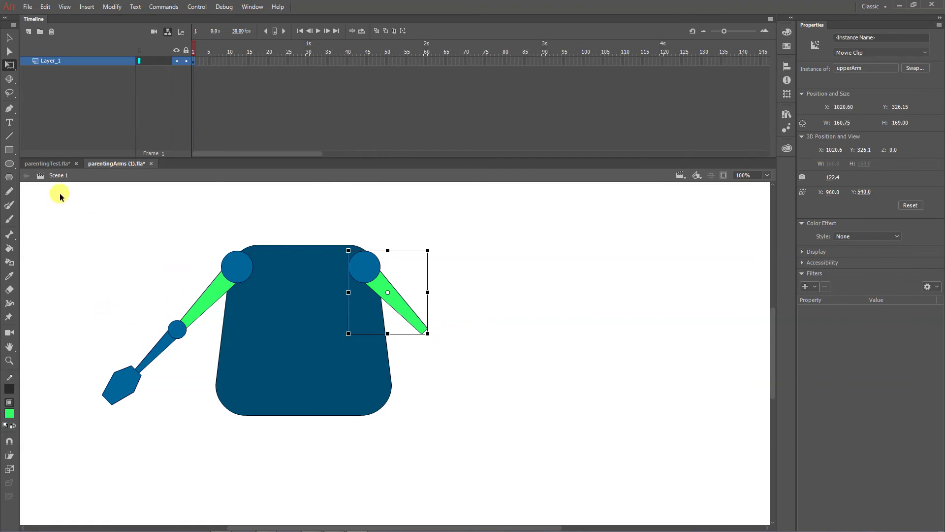
# Compare which symbols the feet in parentingTest.fla and the upper arms in parentingArms (1).fla are instances of
pyautogui.click(47, 163)
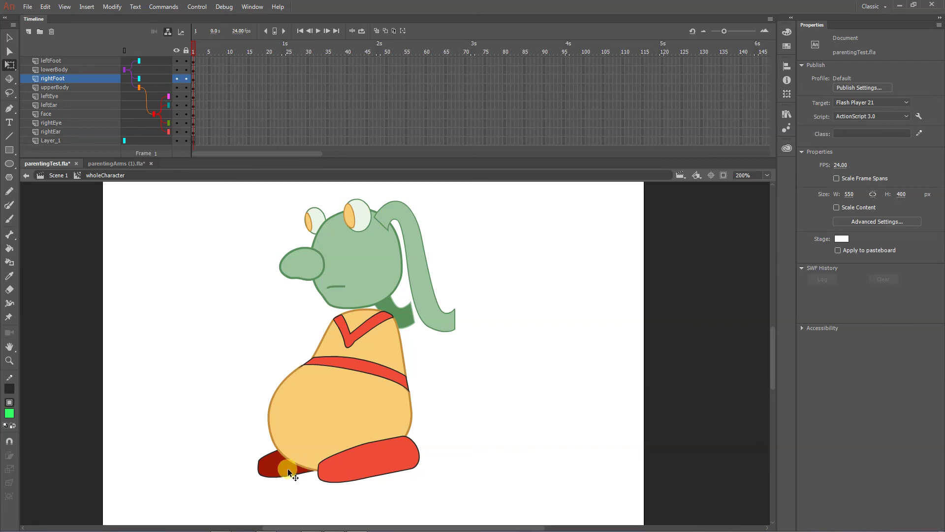
pyautogui.click(119, 163)
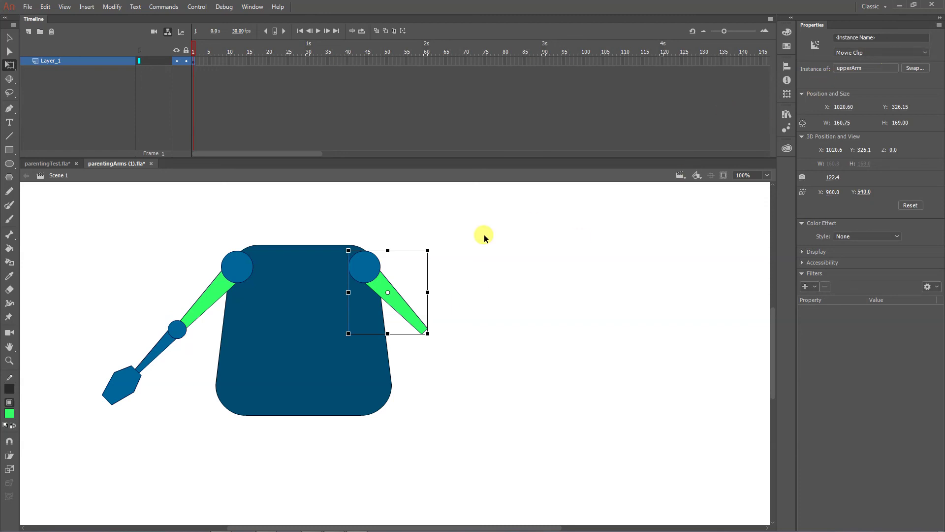
pyautogui.click(227, 284)
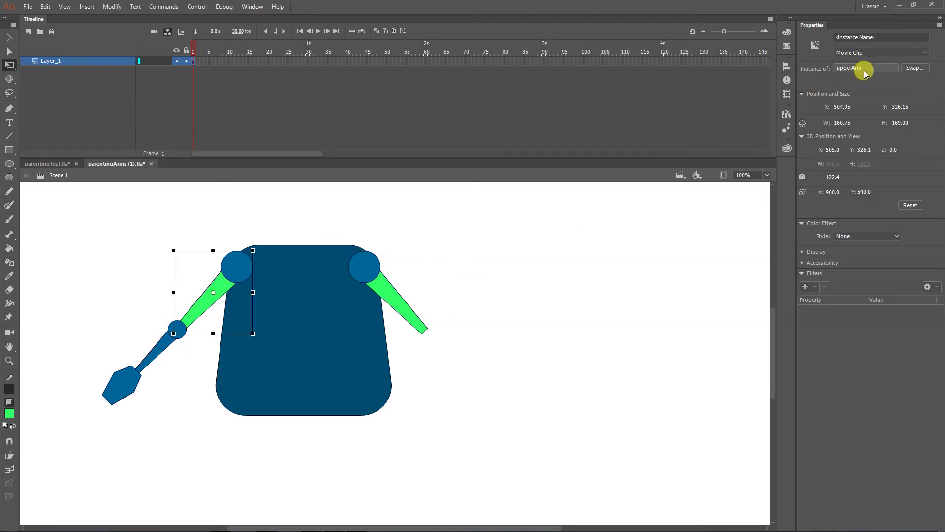
pyautogui.click(44, 164)
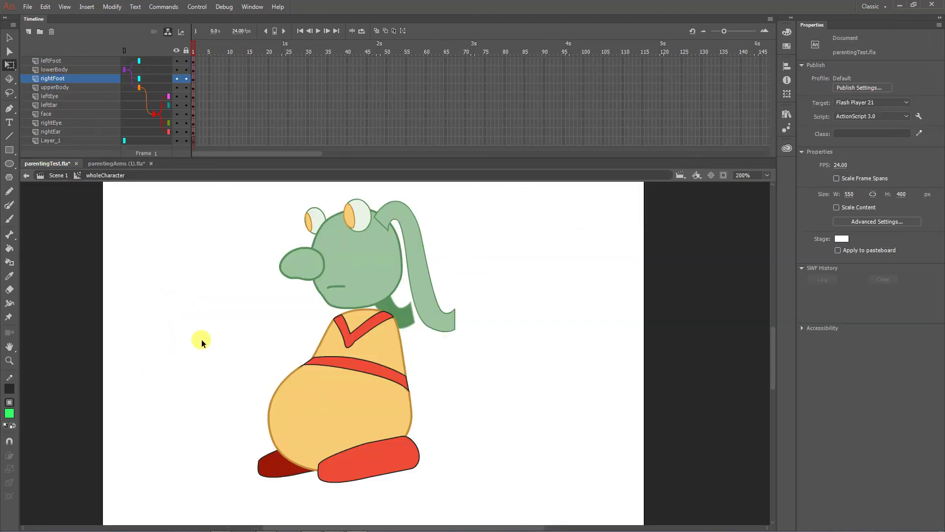
pyautogui.click(393, 448)
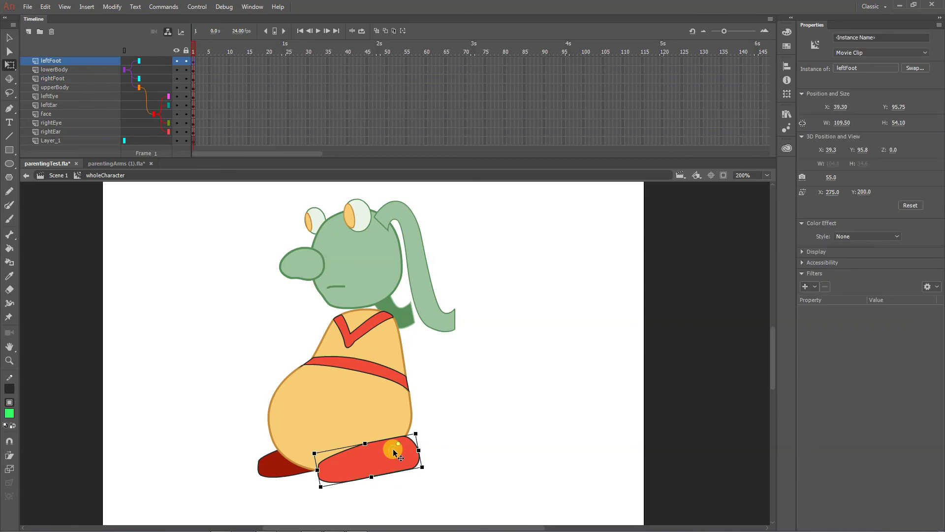
pyautogui.click(285, 457)
pyautogui.click(264, 460)
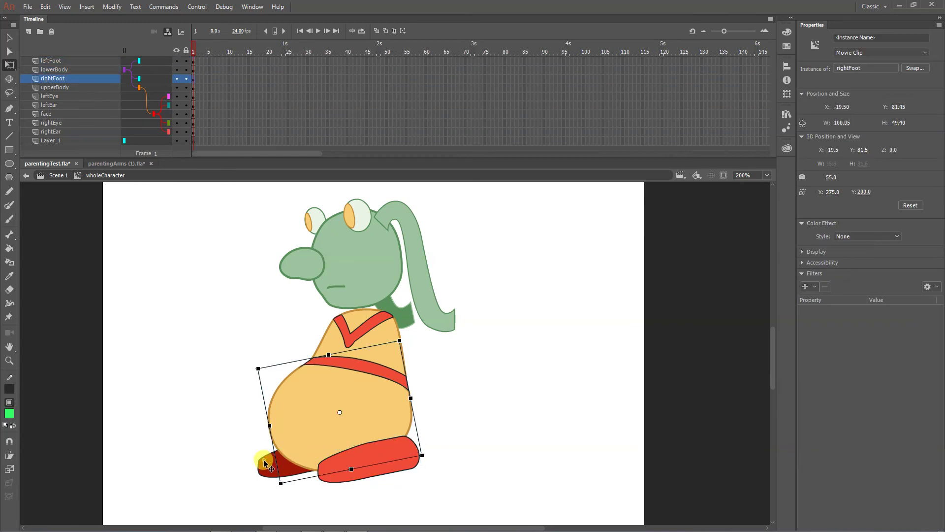
pyautogui.click(383, 457)
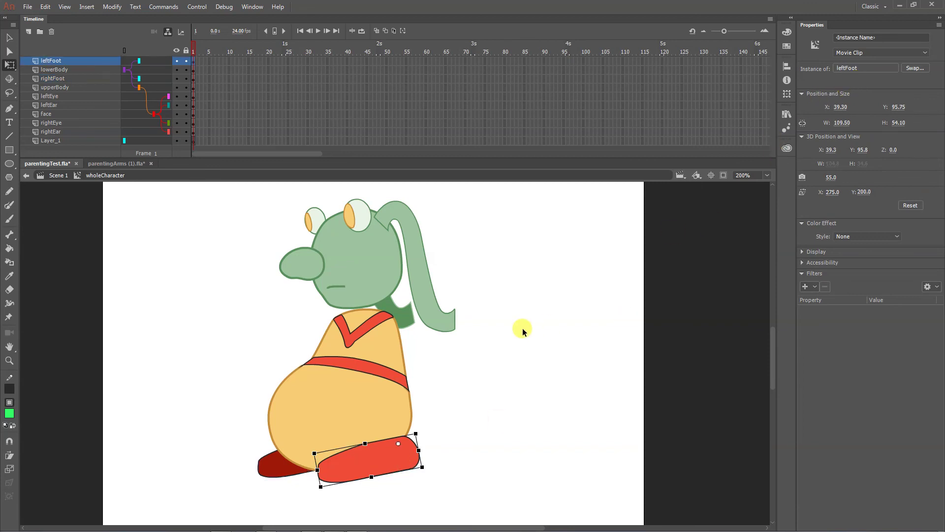
pyautogui.click(56, 176)
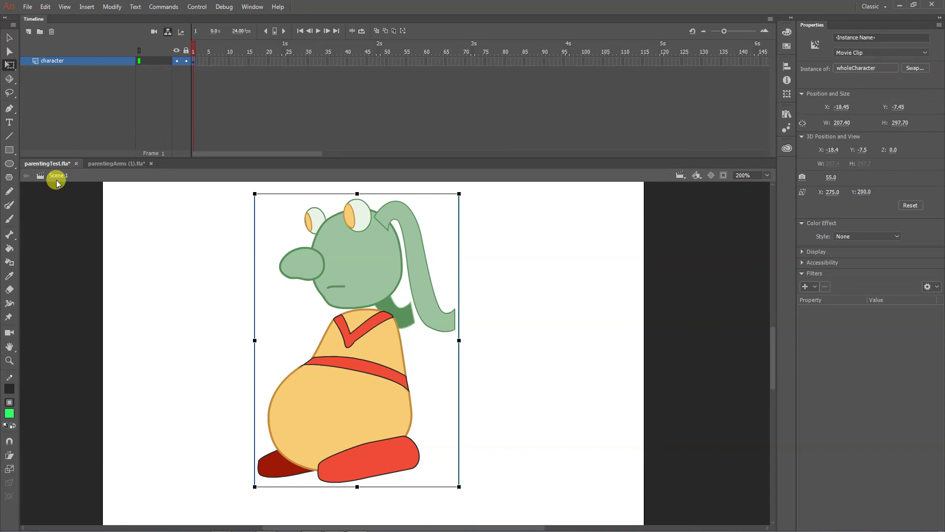
pyautogui.click(120, 163)
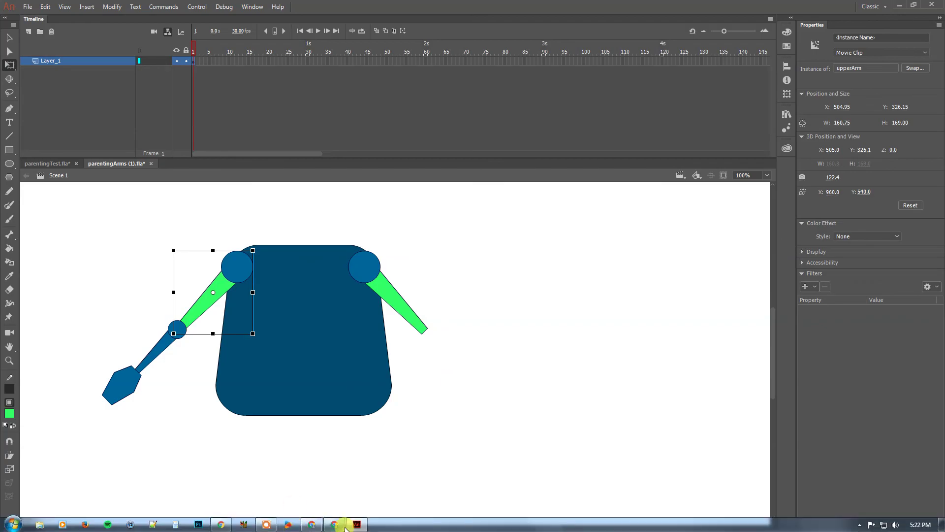
# Switch to Chrome and review the task list of the "07: Parenting Joints - HW" assignment in Blackboard
pyautogui.click(311, 523)
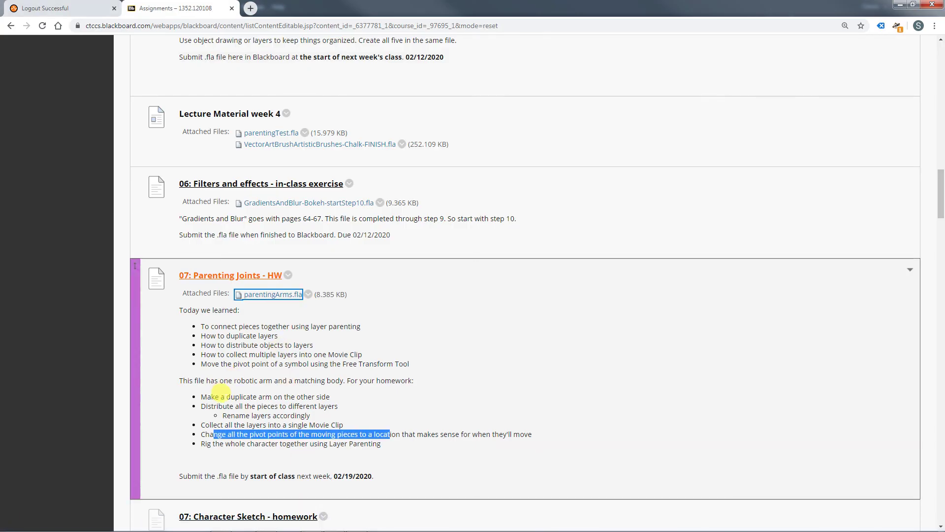
pyautogui.moveTo(218, 397); pyautogui.dragTo(316, 397)
pyautogui.moveTo(216, 406); pyautogui.dragTo(248, 415)
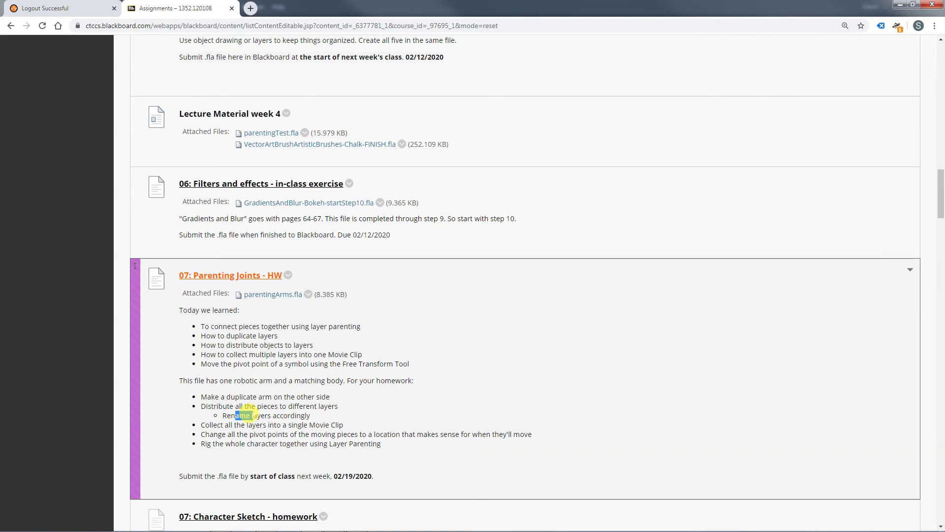
pyautogui.moveTo(205, 425); pyautogui.dragTo(331, 417)
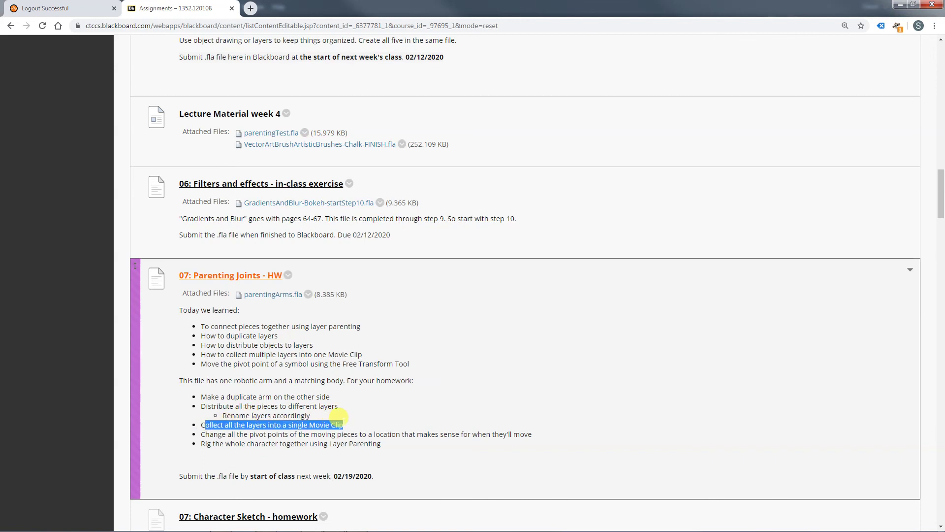
pyautogui.moveTo(225, 434); pyautogui.dragTo(353, 443)
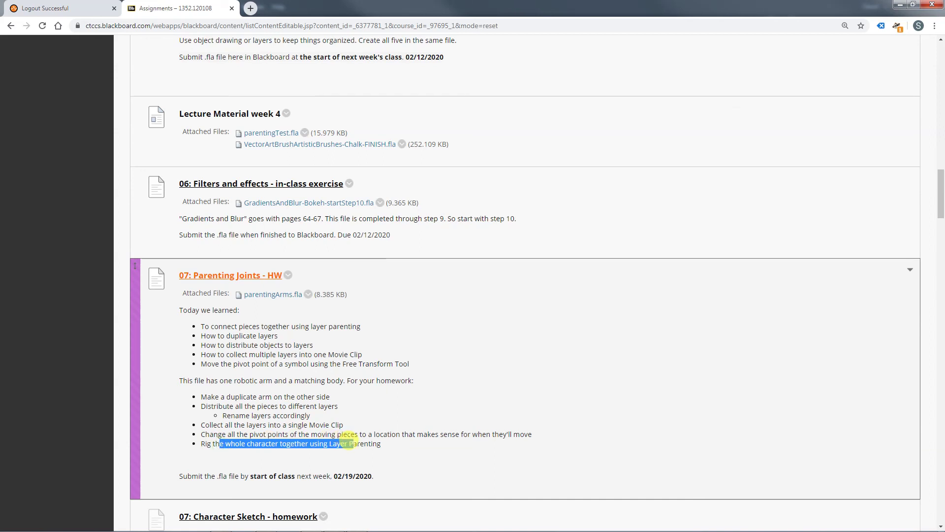